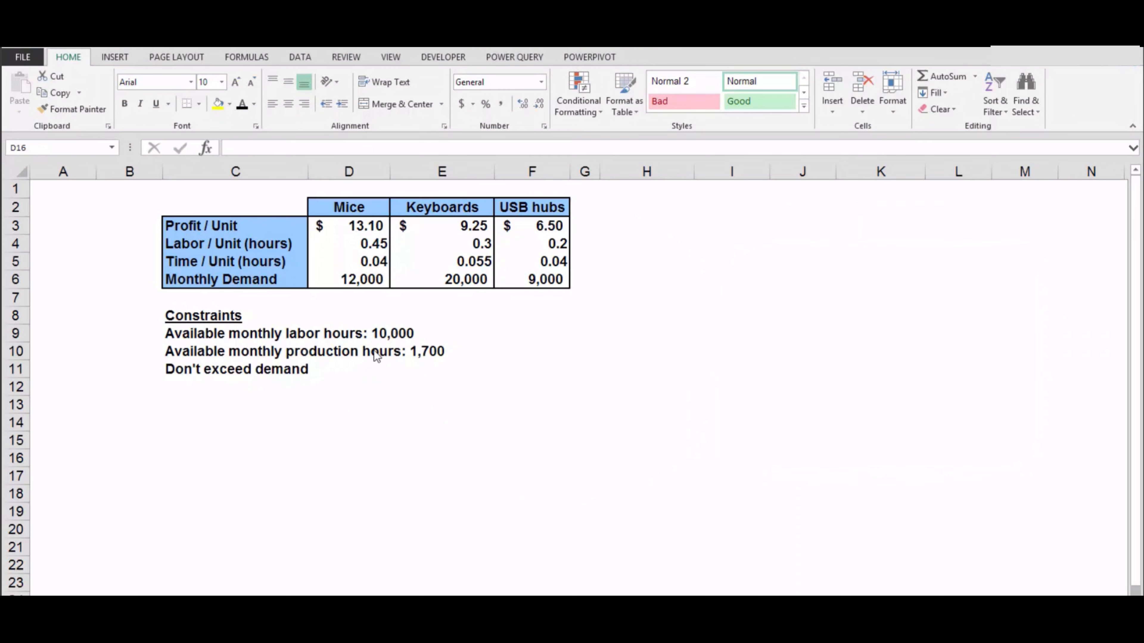
# Label cell C13 as "Production Unit / Monthly" below the constraints
pyautogui.click(206, 405)
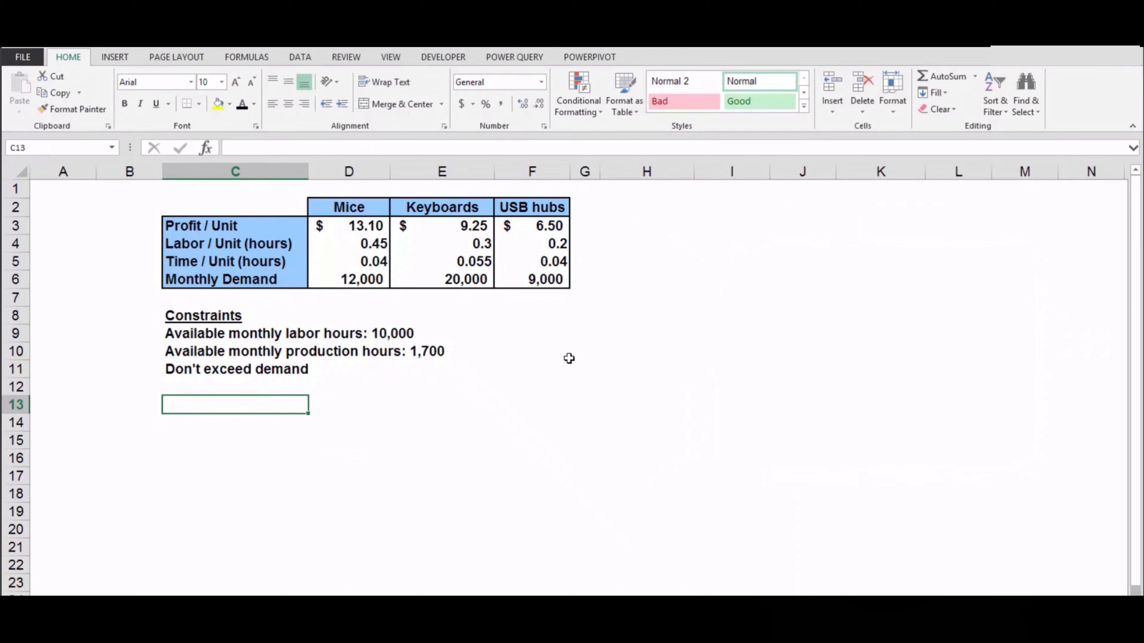
pyautogui.write('p')
pyautogui.press('BackSpace')
pyautogui.write('Pri')
pyautogui.press('BackSpace')
pyautogui.write('oductio')
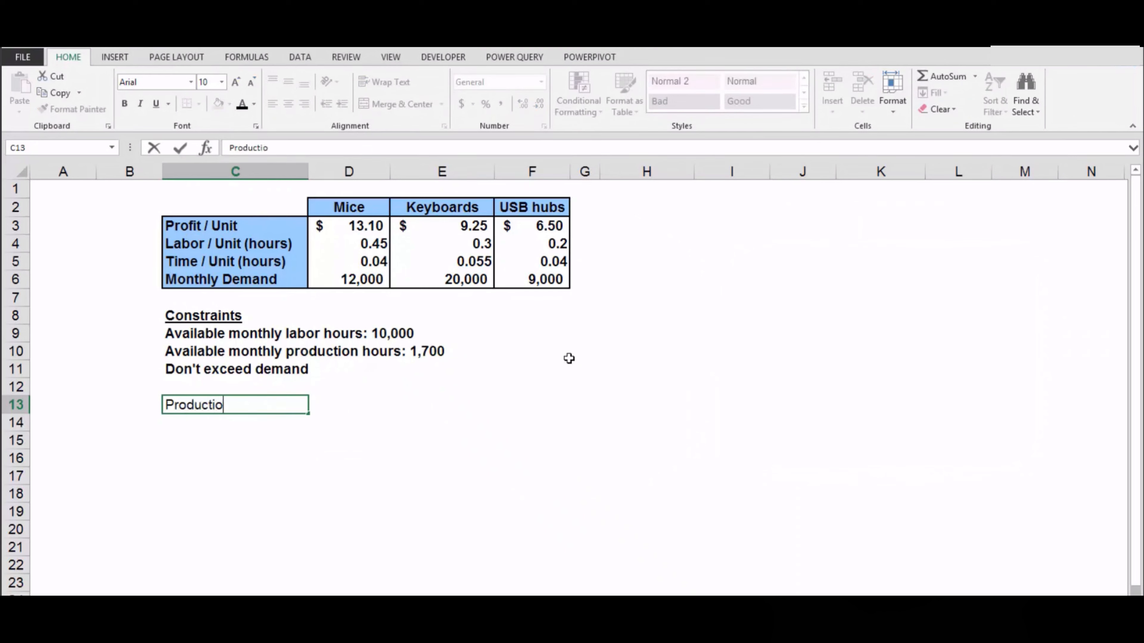
pyautogui.write('n Unit / Monthly')
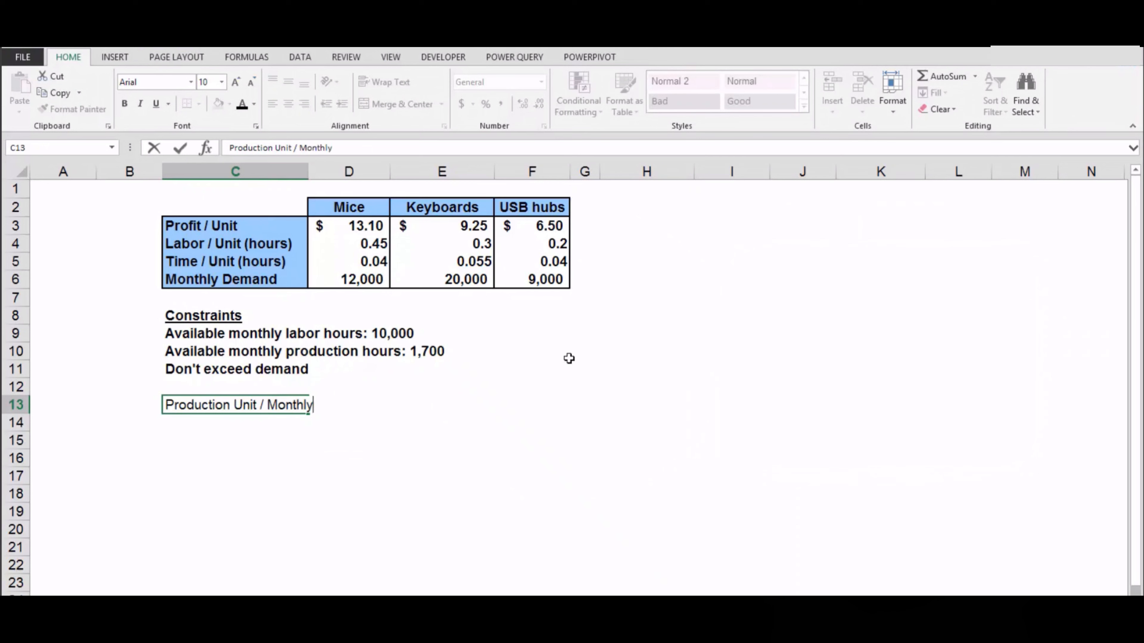
pyautogui.press('Return')
# Enter monthly production units in row 13: 12000 for mice, 20000 for keyboards and 9000 for USB hubs
pyautogui.press('Up')
pyautogui.press('Right')
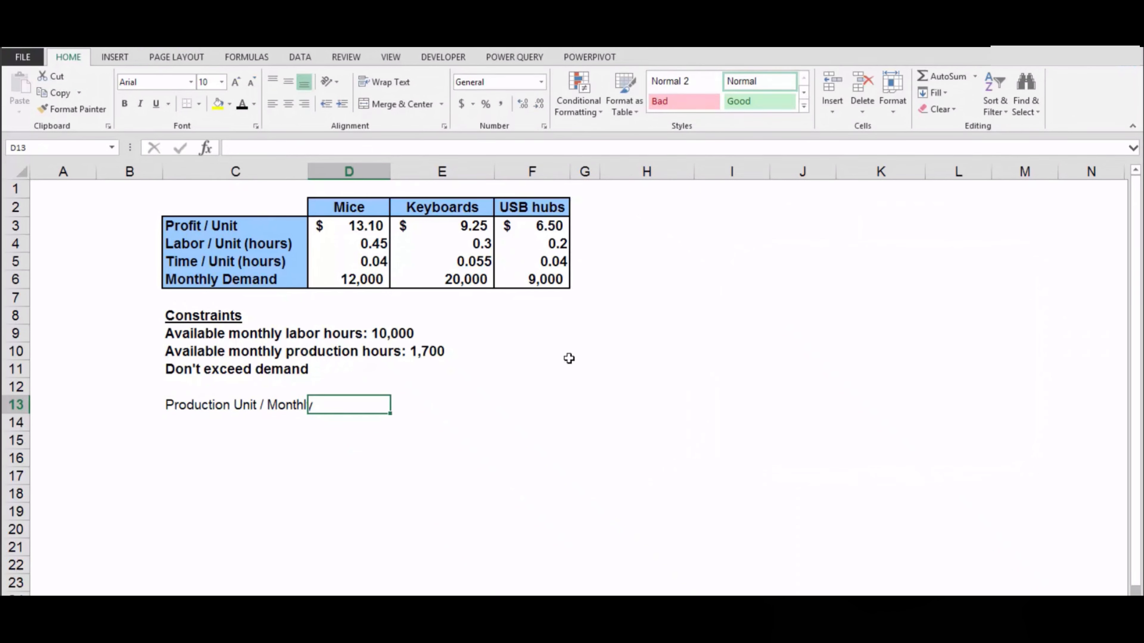
pyautogui.write('120000')
pyautogui.press('BackSpace')
pyautogui.press('Tab')
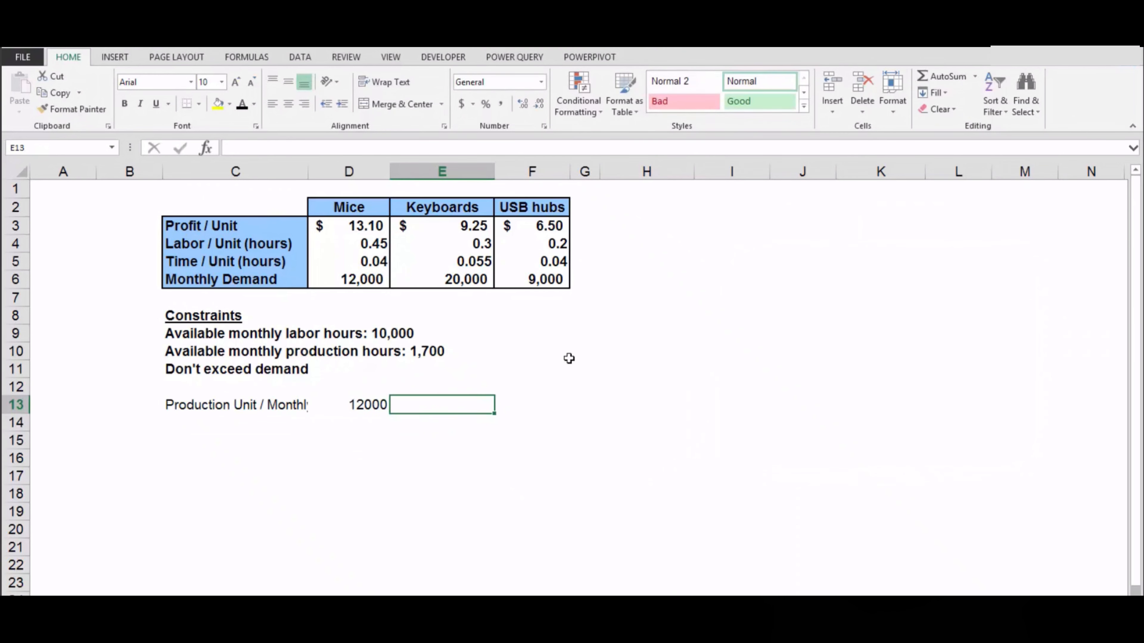
pyautogui.write('20000')
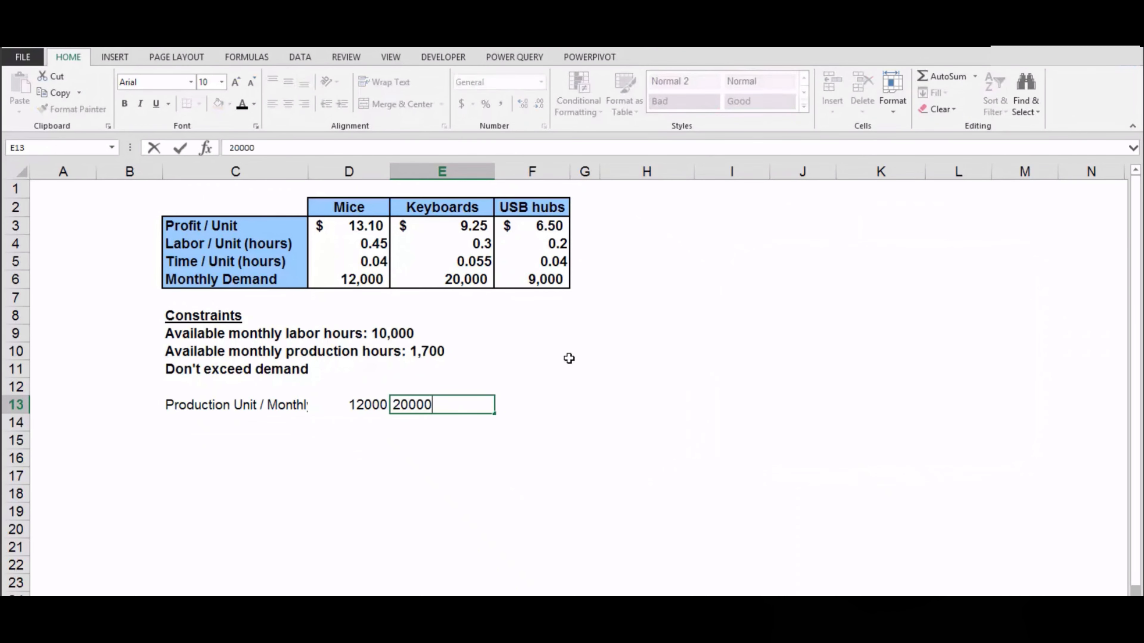
pyautogui.press('Tab')
pyautogui.write('9000')
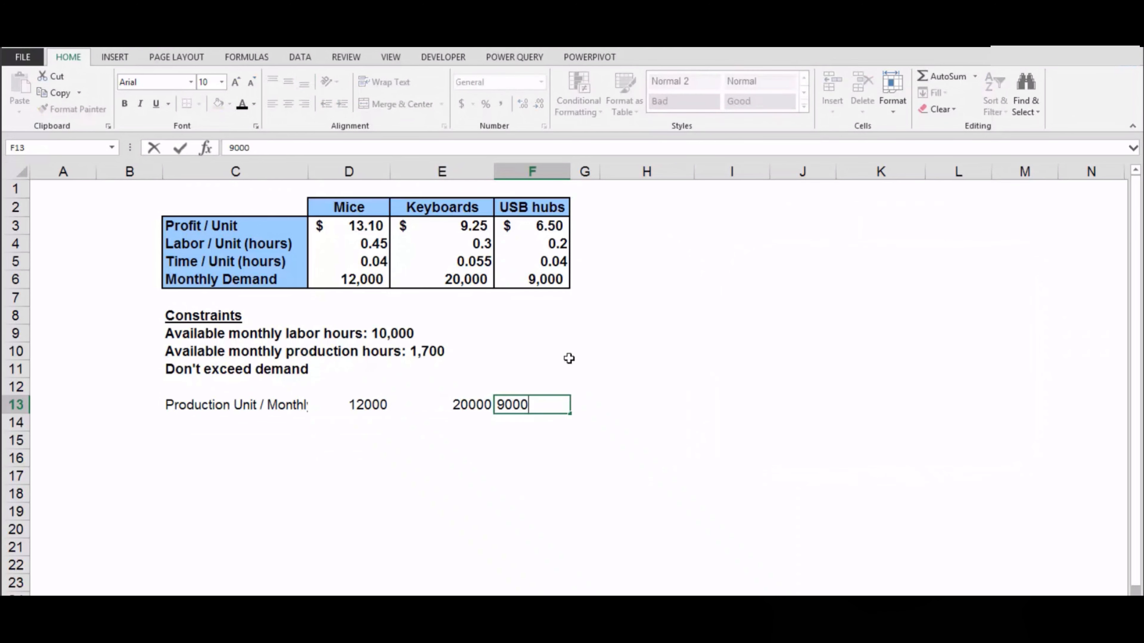
pyautogui.press('Return')
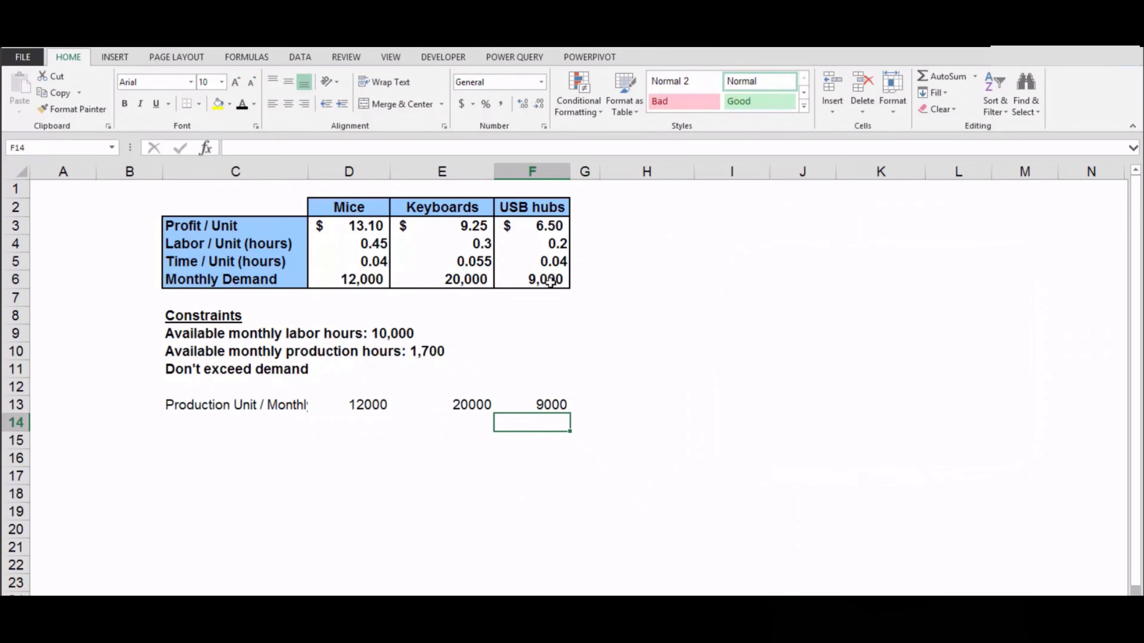
# Label cell C14 as "Monthly Profit" beneath the production units label
pyautogui.click(197, 424)
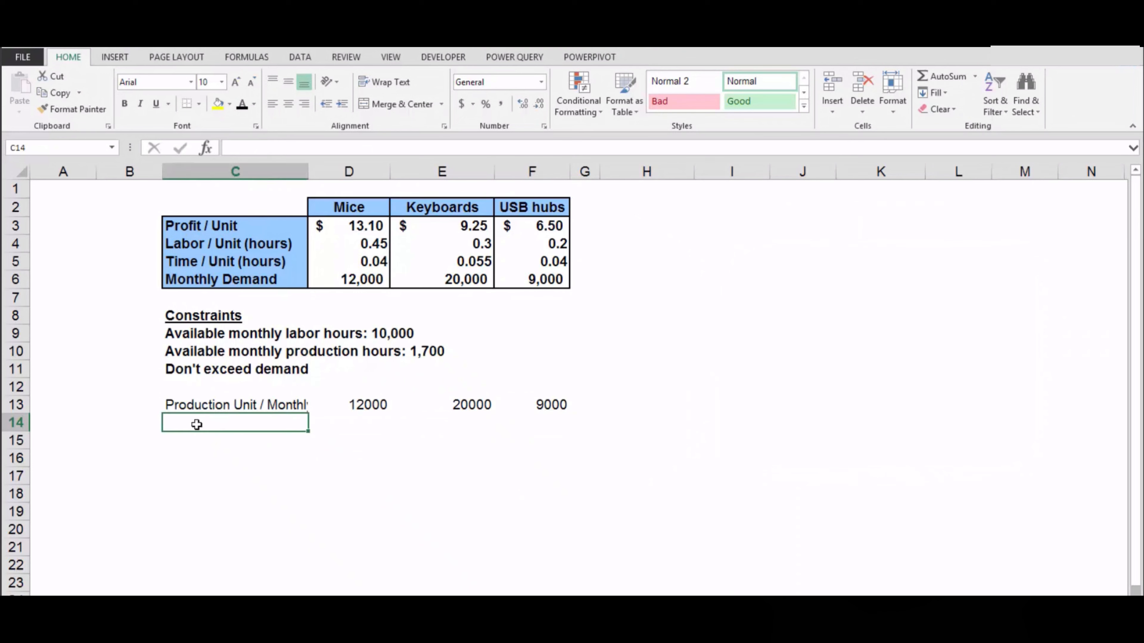
pyautogui.write('Prod')
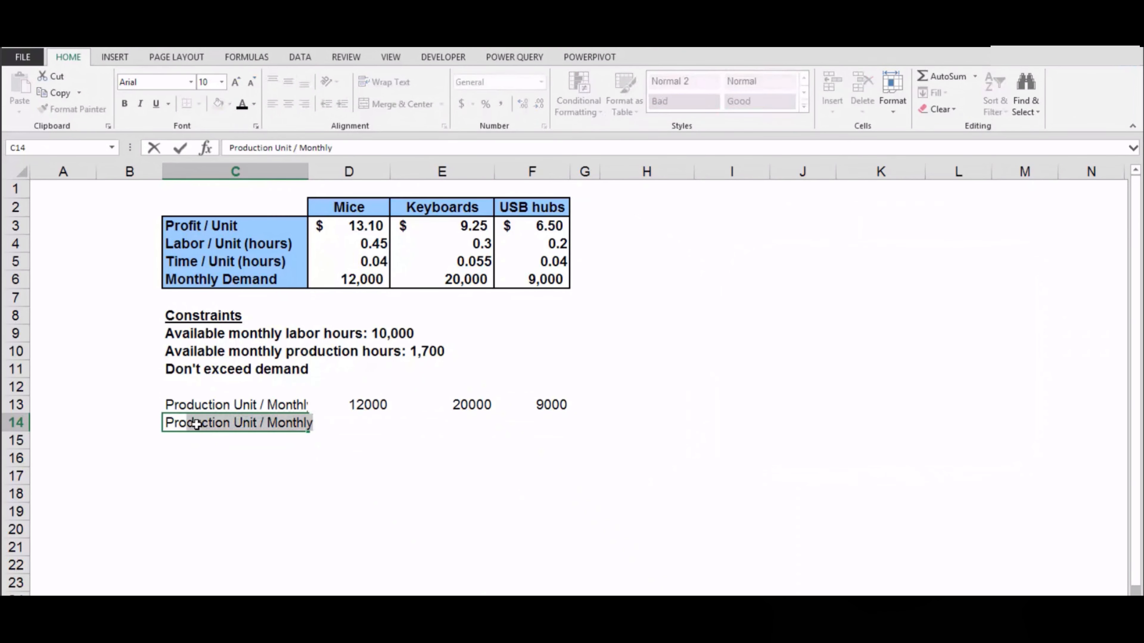
pyautogui.press('BackSpace')
pyautogui.press('BackSpace')
pyautogui.write('d')
pyautogui.press('BackSpace')
pyautogui.press('BackSpace')
pyautogui.press('BackSpace')
pyautogui.press('BackSpace')
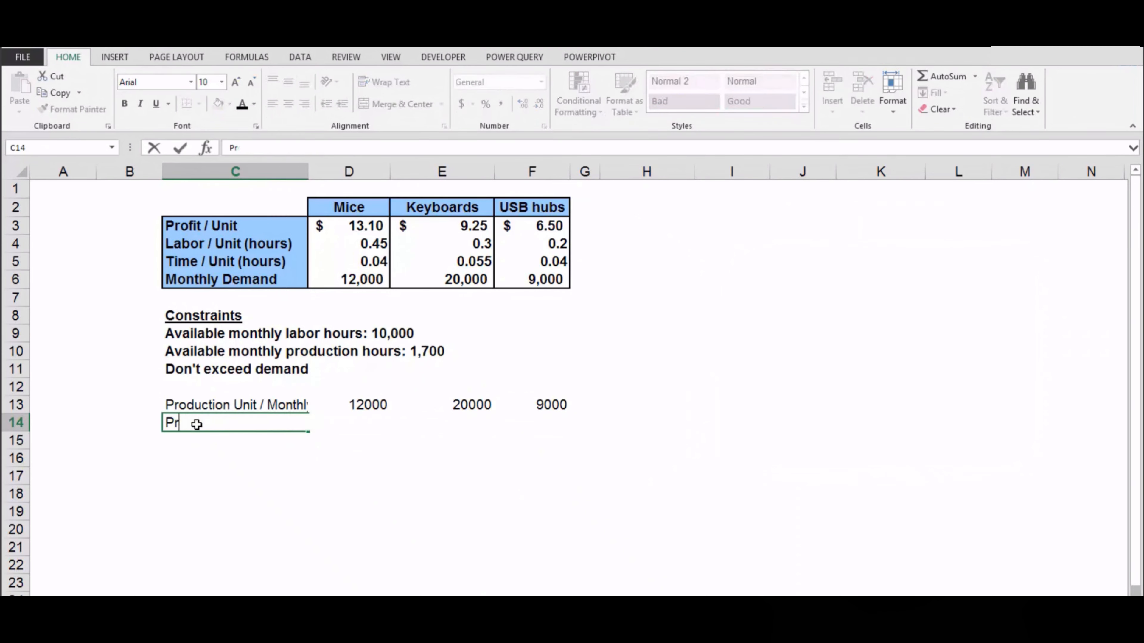
pyautogui.write('Total')
pyautogui.press('BackSpace')
pyautogui.press('BackSpace')
pyautogui.press('BackSpace')
pyautogui.press('BackSpace')
pyautogui.press('BackSpace')
pyautogui.write('Monthly Profit')
pyautogui.hotkey('ctrl', 'Return')
# Calculate the mice's monthly profit in D14 with the formula =D3*D13
pyautogui.press('Tab')
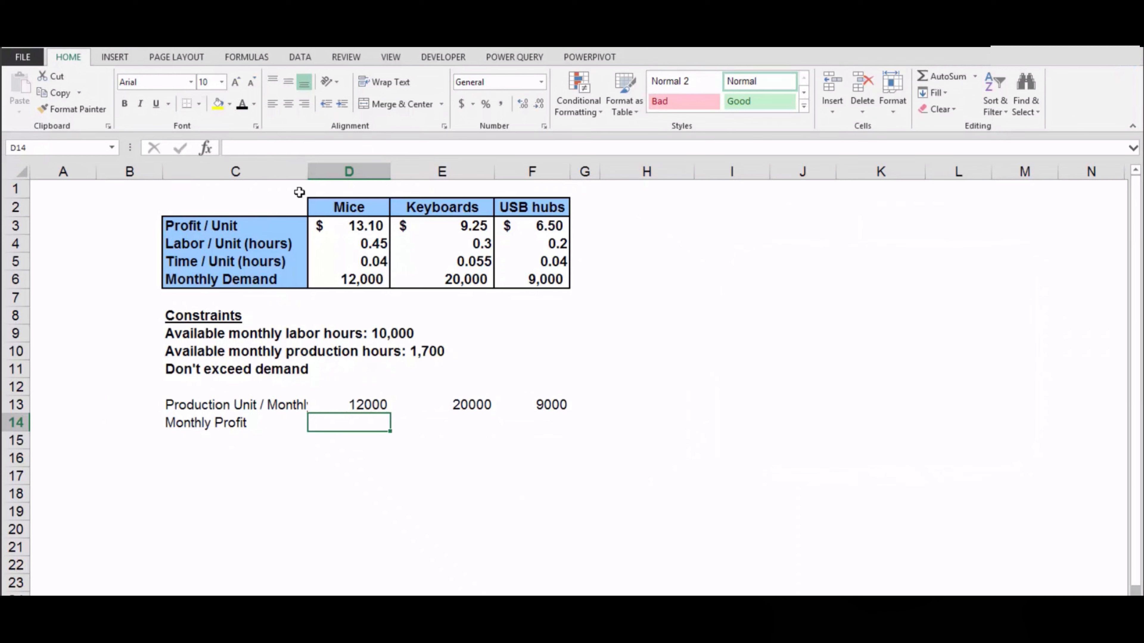
pyautogui.click(359, 226)
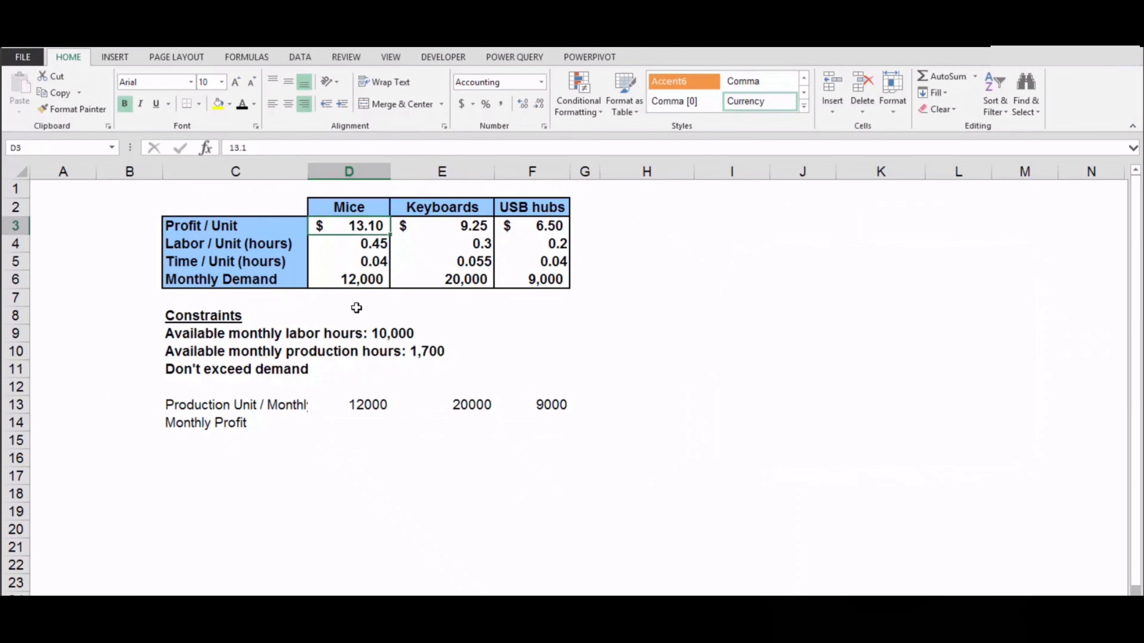
pyautogui.click(344, 421)
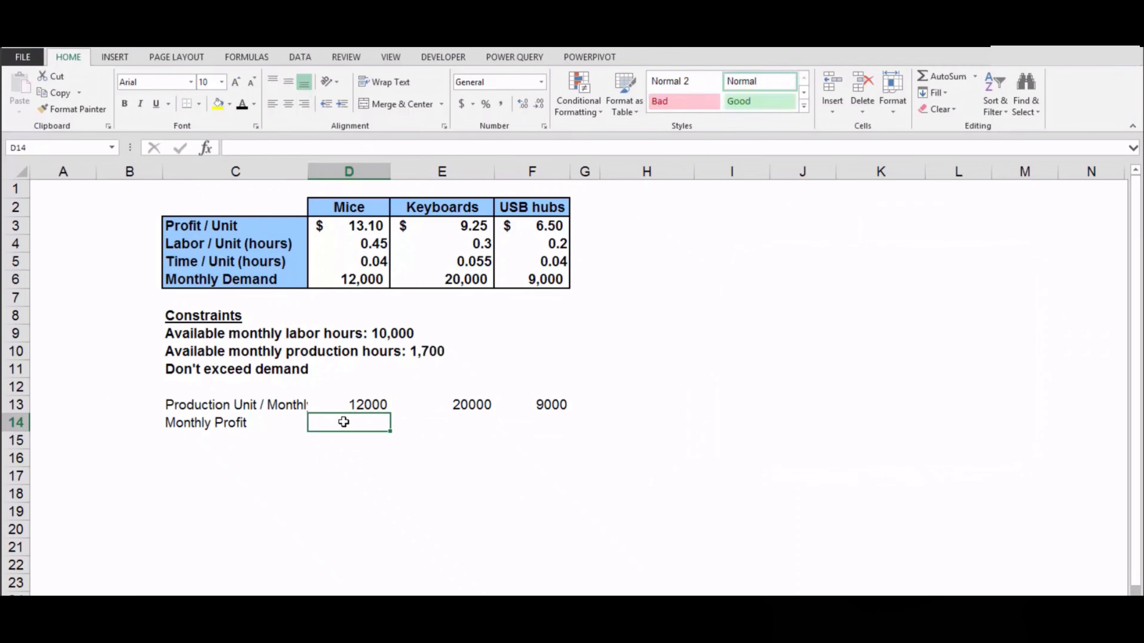
pyautogui.write('=')
pyautogui.click(356, 225)
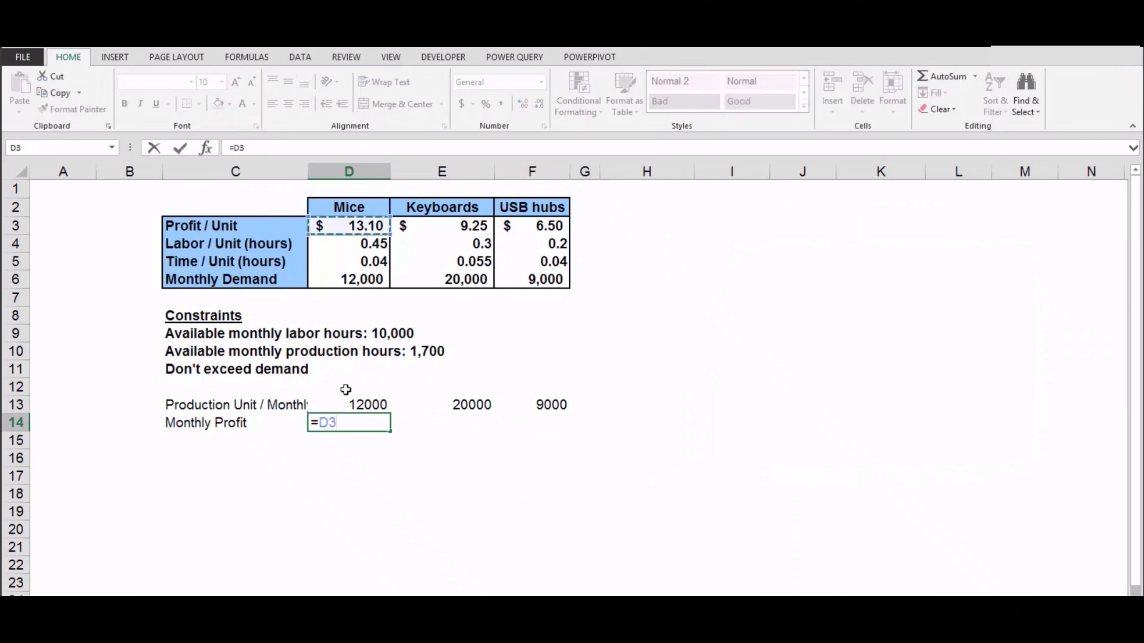
pyautogui.write('*')
pyautogui.click(346, 404)
pyautogui.press('Return')
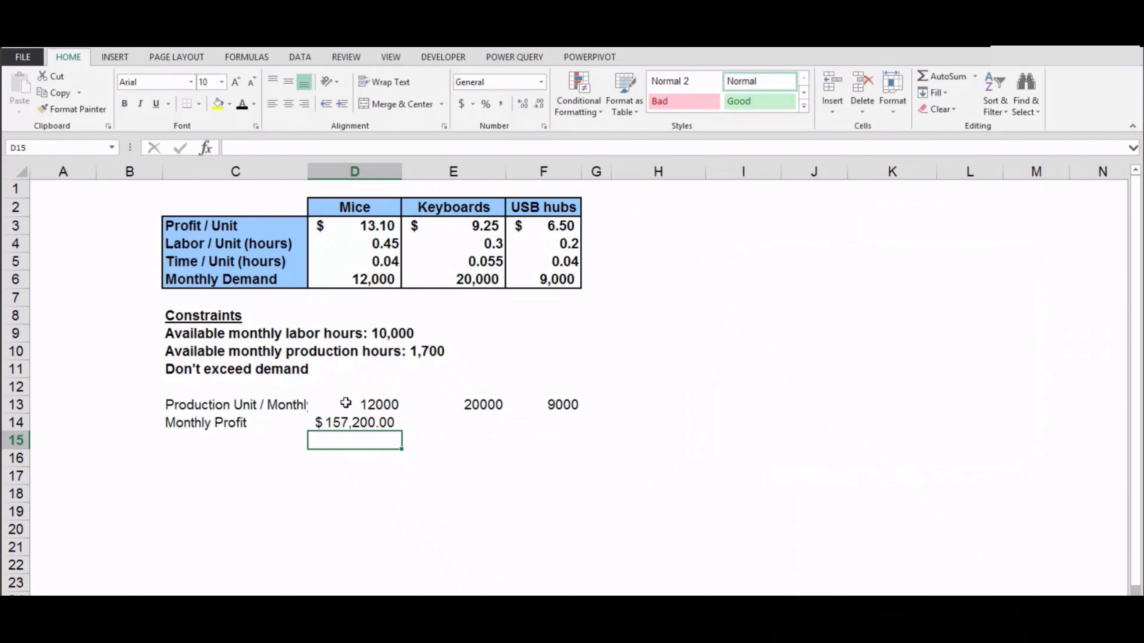
# Reduce the mice's monthly profit in D14 to zero decimal places
pyautogui.click(344, 422)
pyautogui.click(540, 103)
pyautogui.click(540, 103)
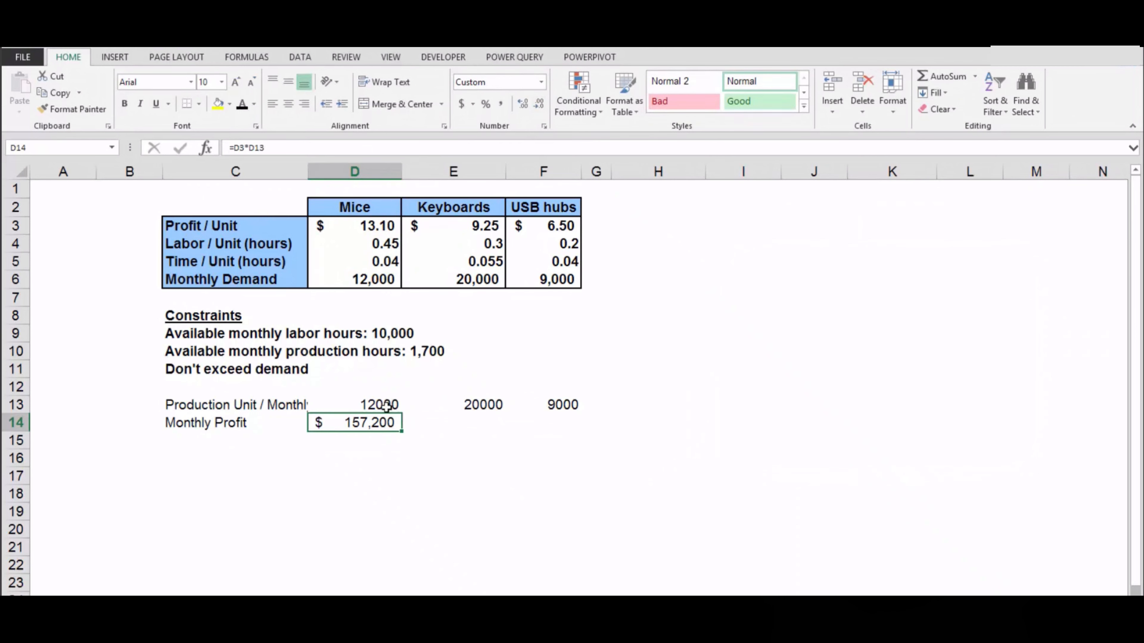
# Fill the monthly profit formula from D14 across to F14 for keyboards and USB hubs
pyautogui.click(399, 436)
pyautogui.moveTo(400, 436); pyautogui.dragTo(525, 428)
pyautogui.click(384, 424)
pyautogui.moveTo(401, 434); pyautogui.dragTo(563, 432)
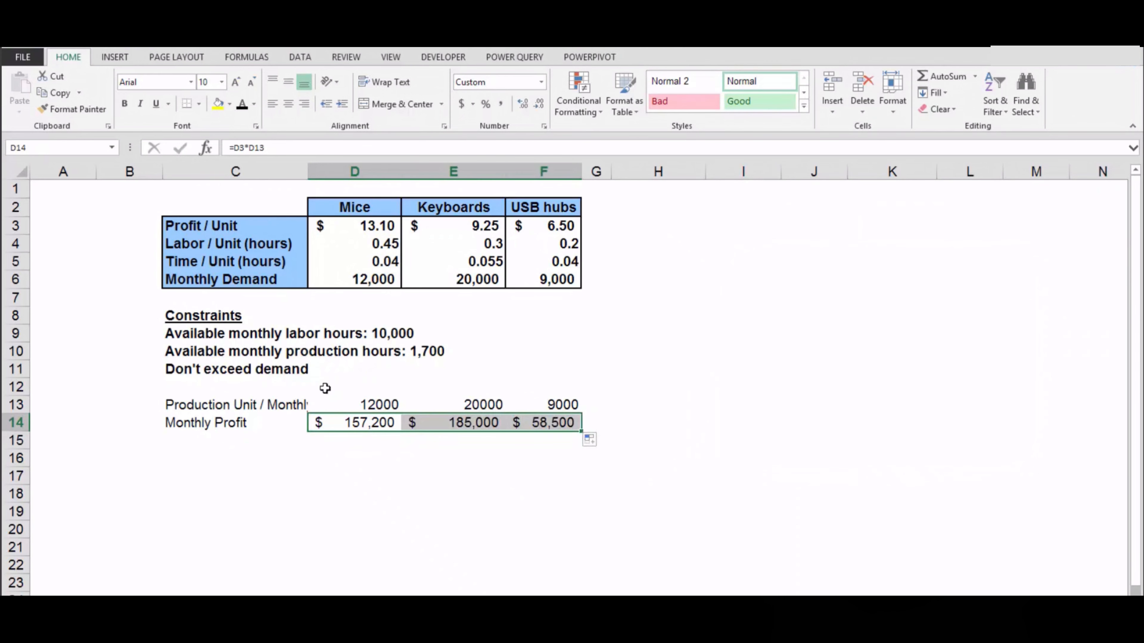
pyautogui.click(342, 422)
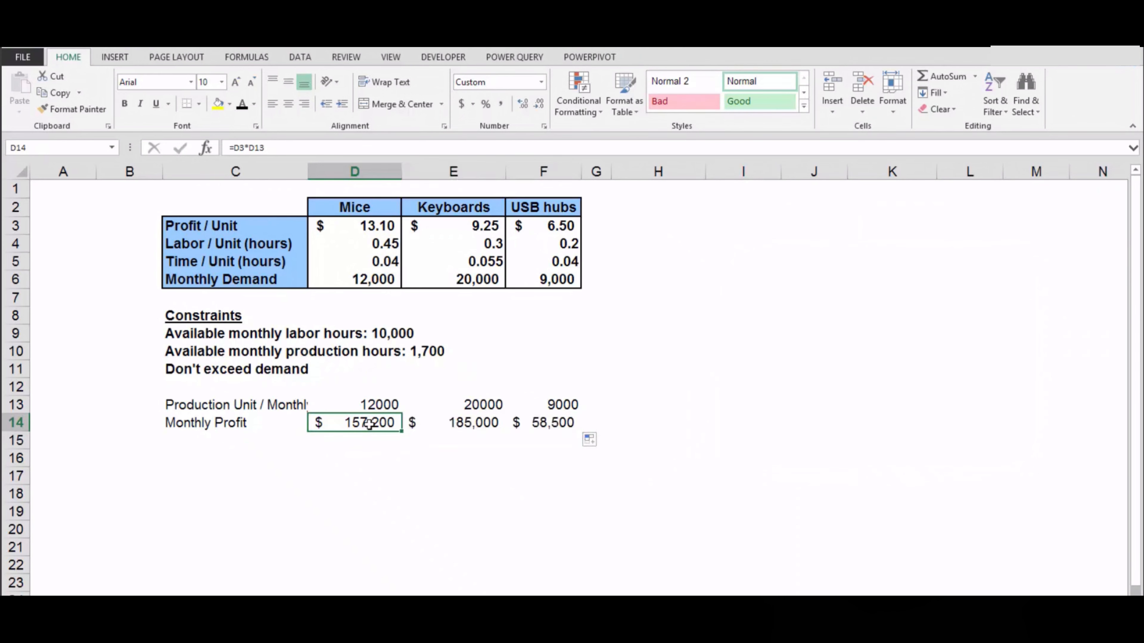
# Add the heading "Totals" in cell H12
pyautogui.click(650, 379)
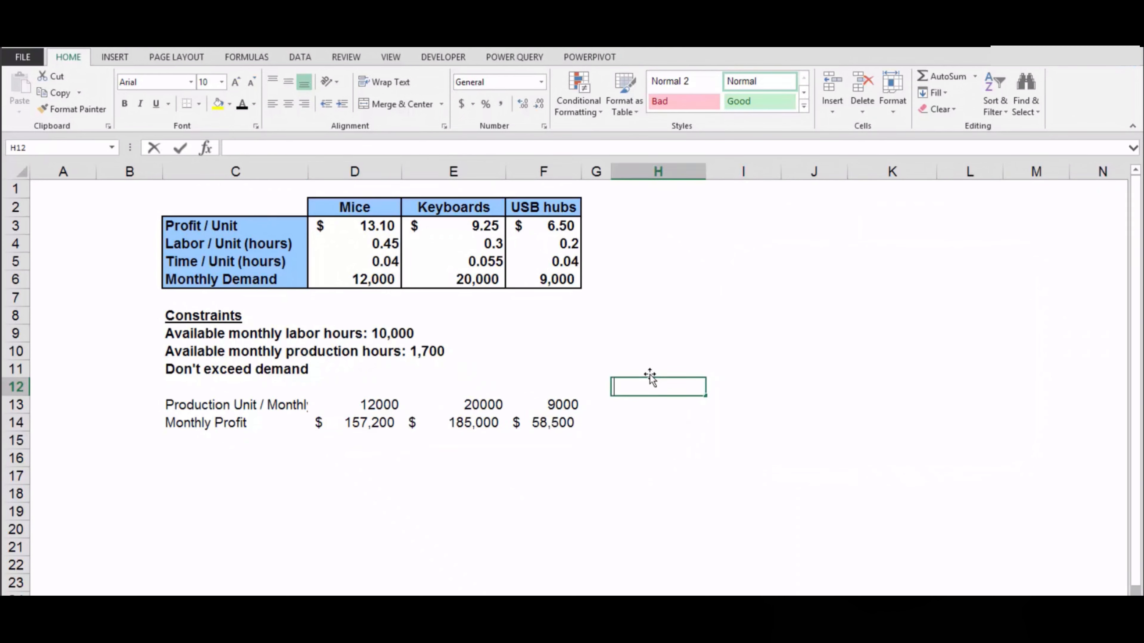
pyautogui.write('Totals')
pyautogui.press('Right')
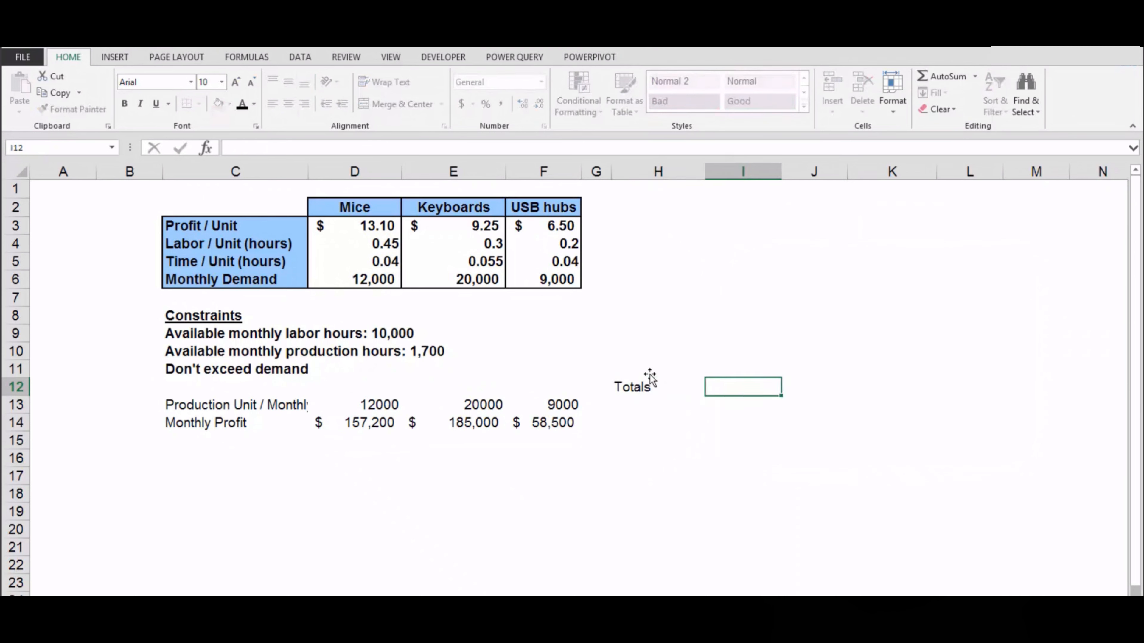
# Total the production units in H13 with =SUM(D13:F13) and fill the formula down to the profit row in H14
pyautogui.press('Down')
pyautogui.press('Left')
pyautogui.press('Left')
pyautogui.press('Right')
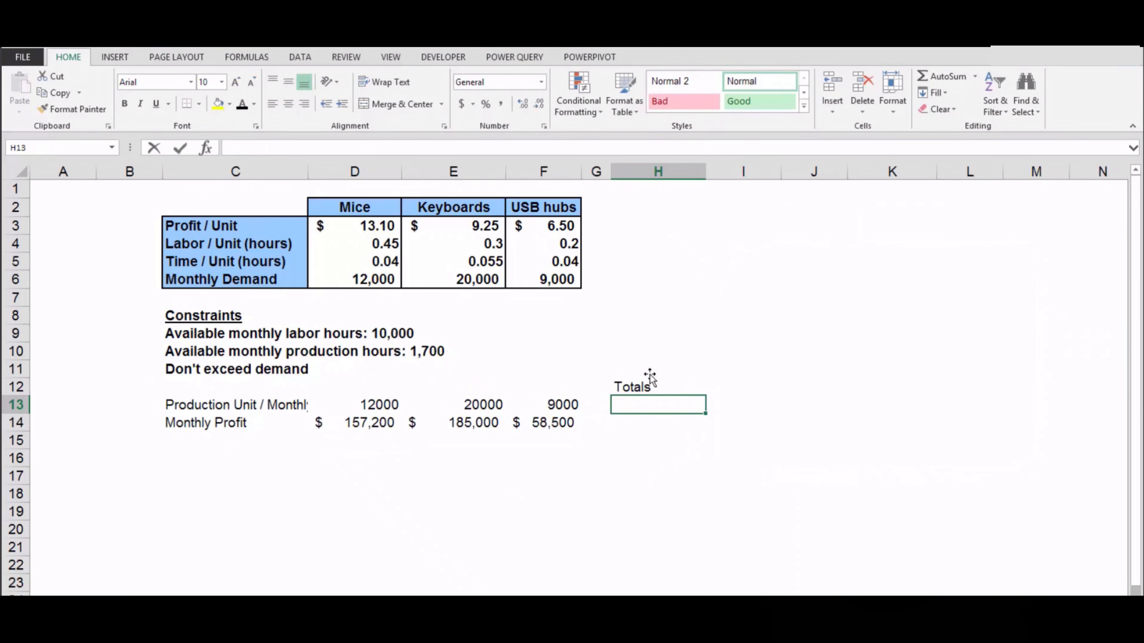
pyautogui.write('=sum(')
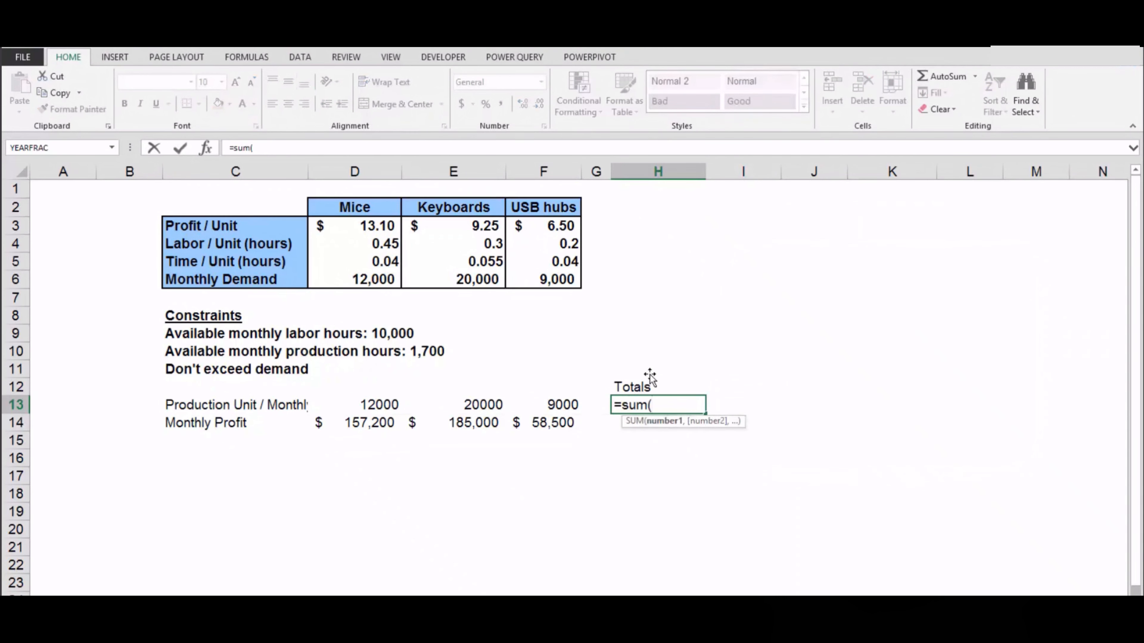
pyautogui.moveTo(369, 404); pyautogui.dragTo(527, 402)
pyautogui.press('Return')
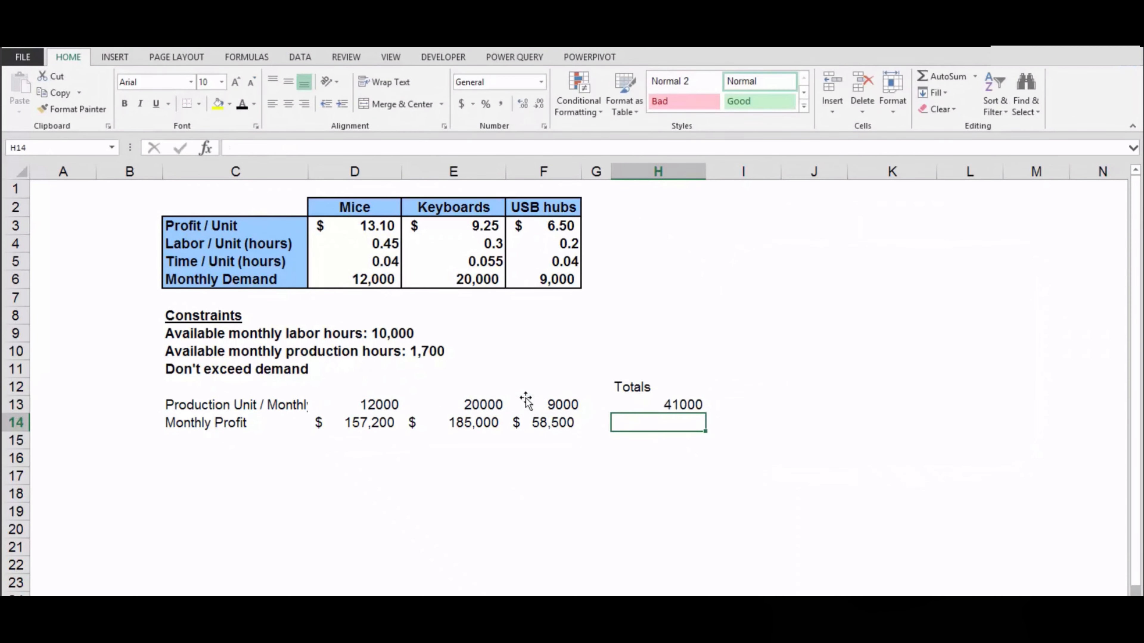
pyautogui.click(651, 404)
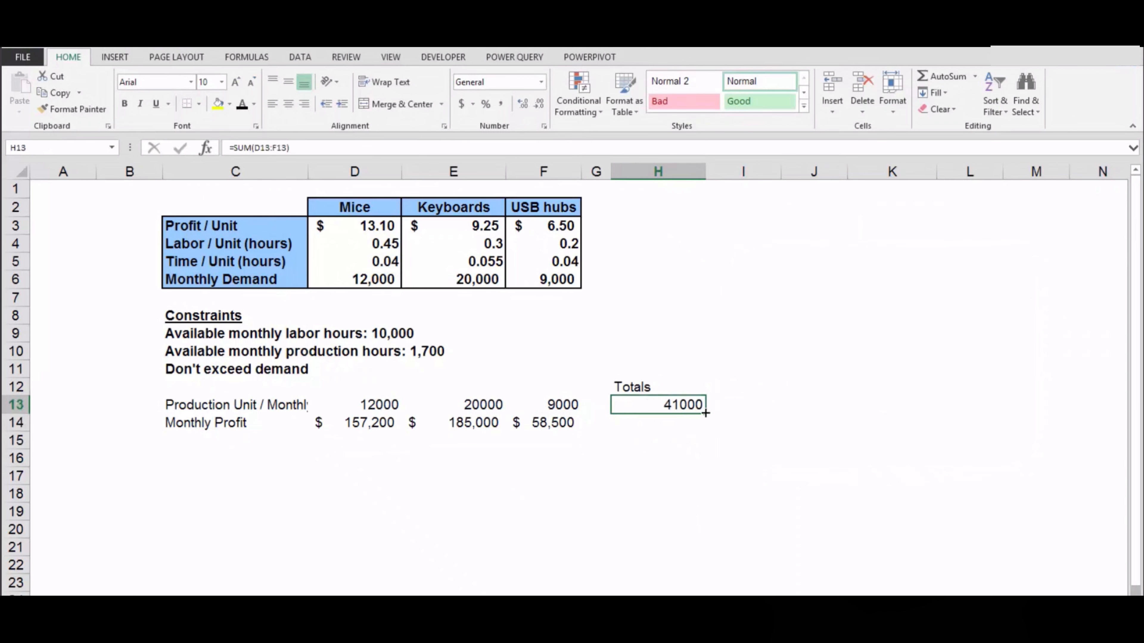
pyautogui.moveTo(708, 421); pyautogui.dragTo(705, 431)
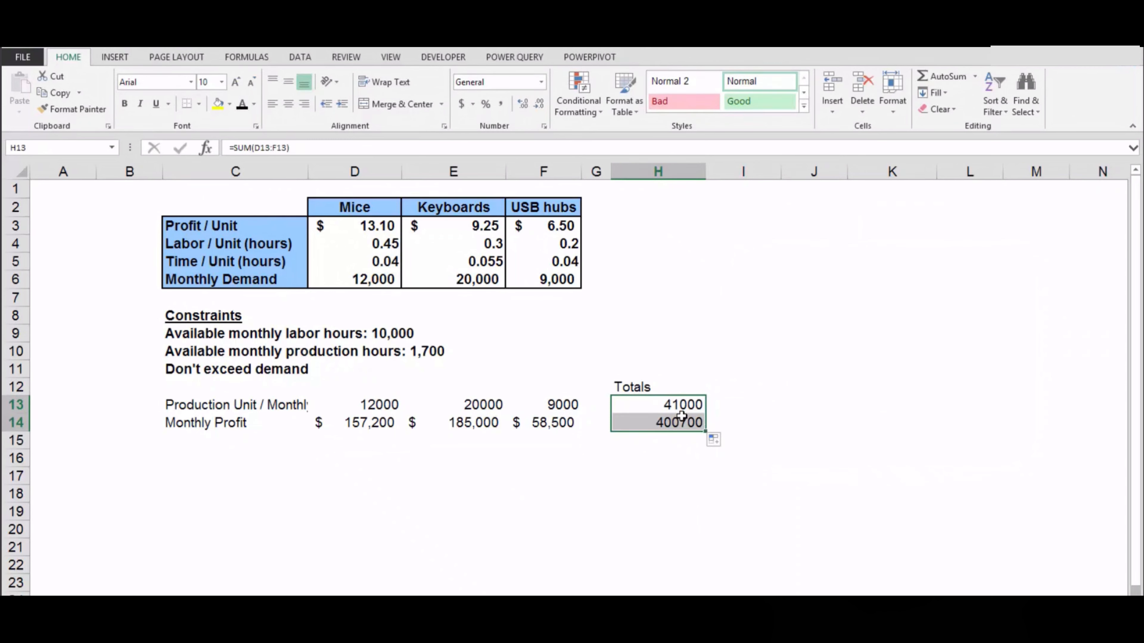
# Format the total monthly profit in H14 as accounting currency with zero decimal places
pyautogui.click(680, 425)
pyautogui.click(461, 105)
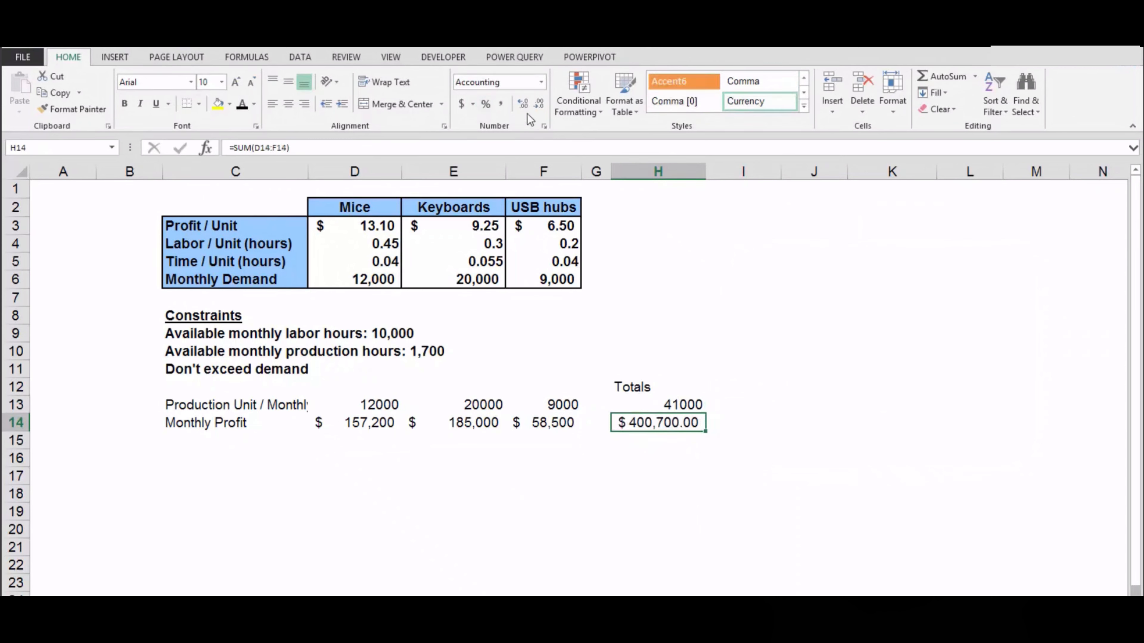
pyautogui.click(538, 104)
pyautogui.click(539, 104)
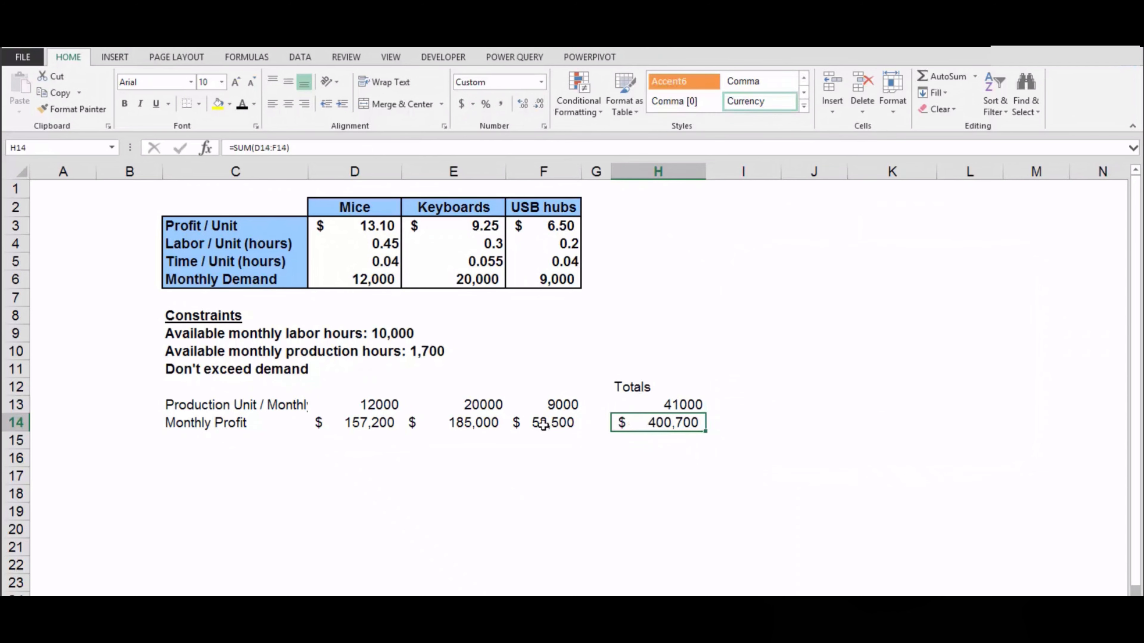
pyautogui.click(541, 440)
pyautogui.click(194, 439)
pyautogui.click(386, 409)
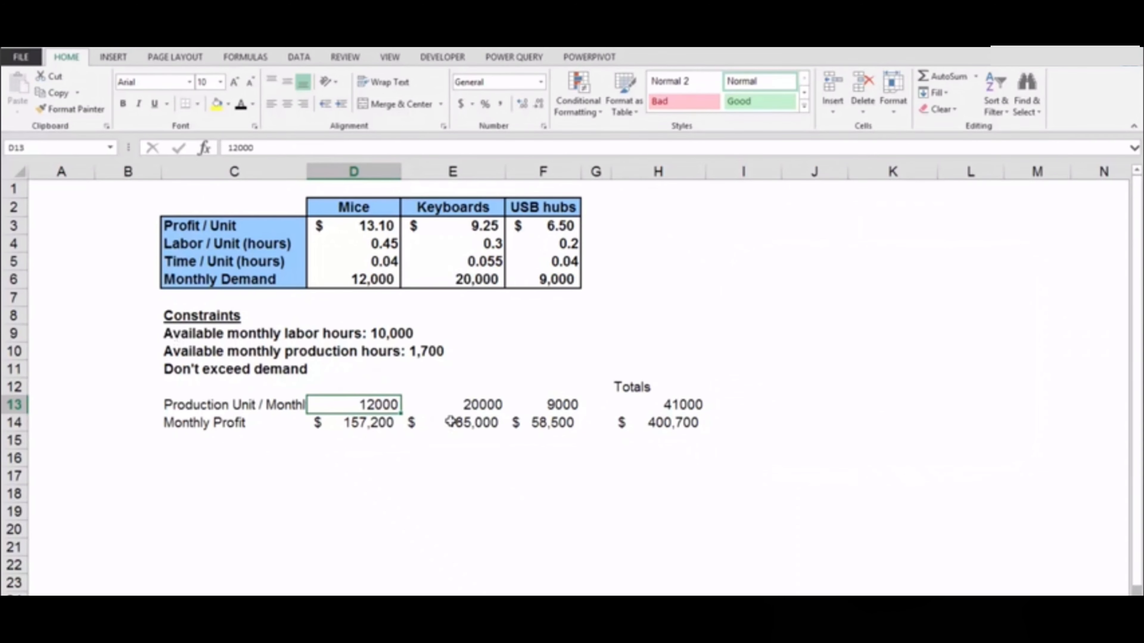
pyautogui.moveTo(655, 423)
pyautogui.mouseDown()
pyautogui.moveTo(642, 411)
pyautogui.moveTo(671, 428)
pyautogui.mouseUp()
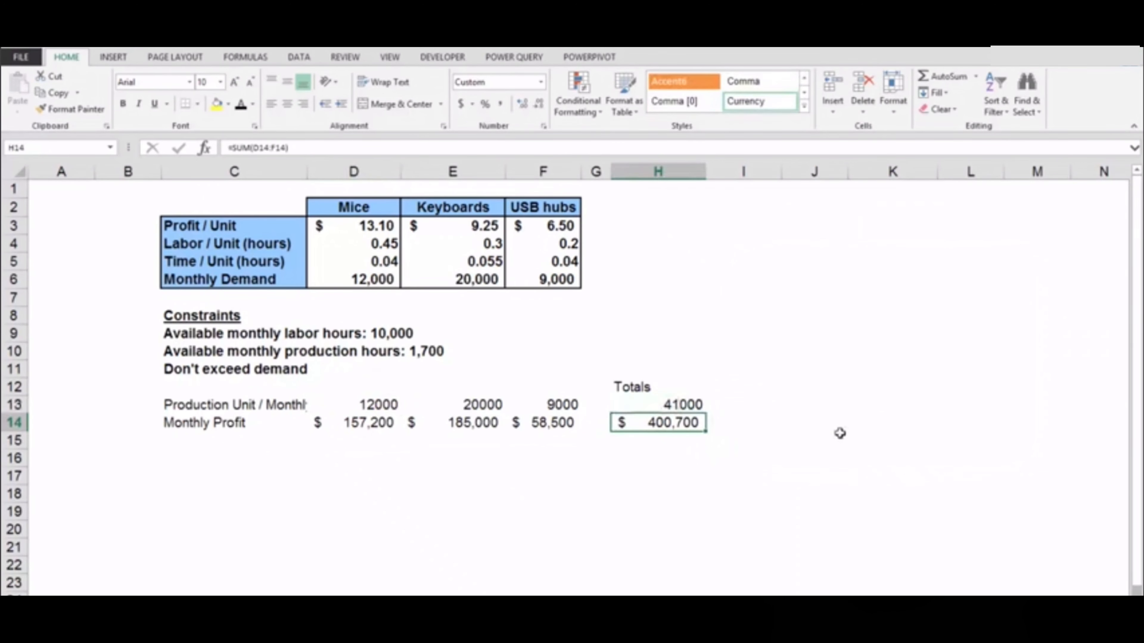
# Label cell C15 as "Labor Hours" beneath the monthly profit label
pyautogui.click(207, 439)
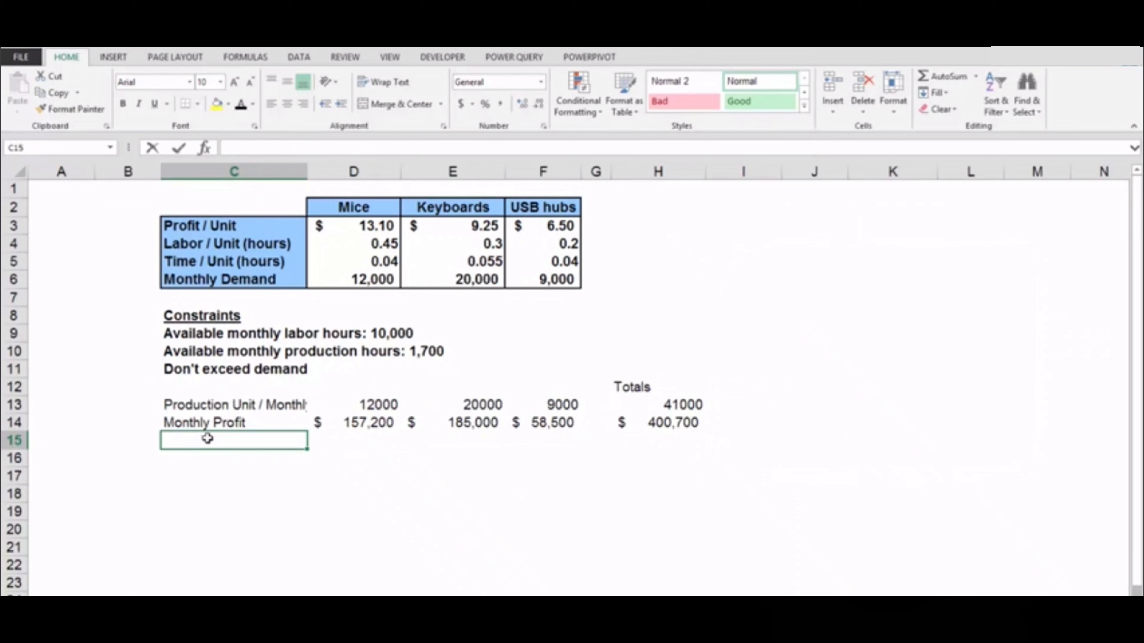
pyautogui.write('Labor Hours')
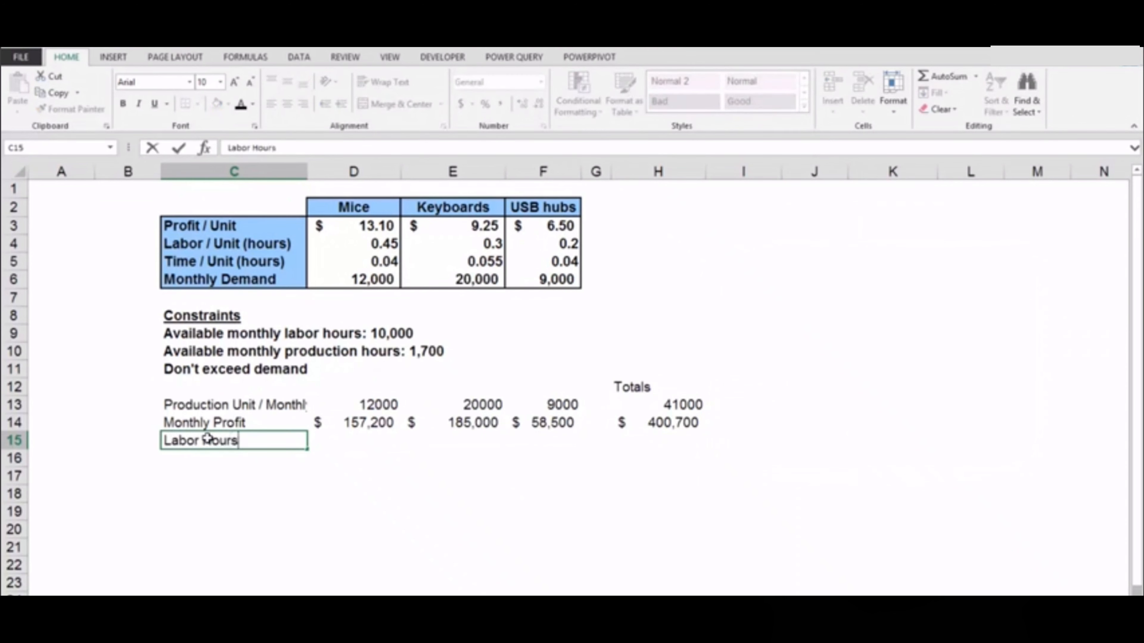
pyautogui.press('Tab')
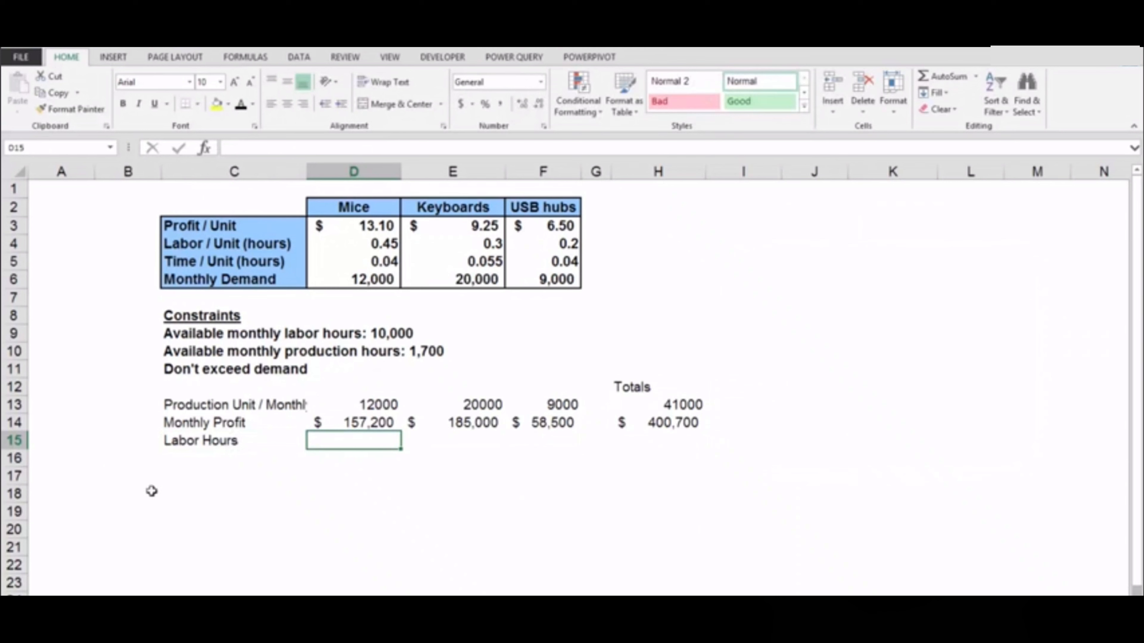
# Calculate the labor hours for mice in D15 with =D4*D13 and fill the formula across to F15
pyautogui.write('=')
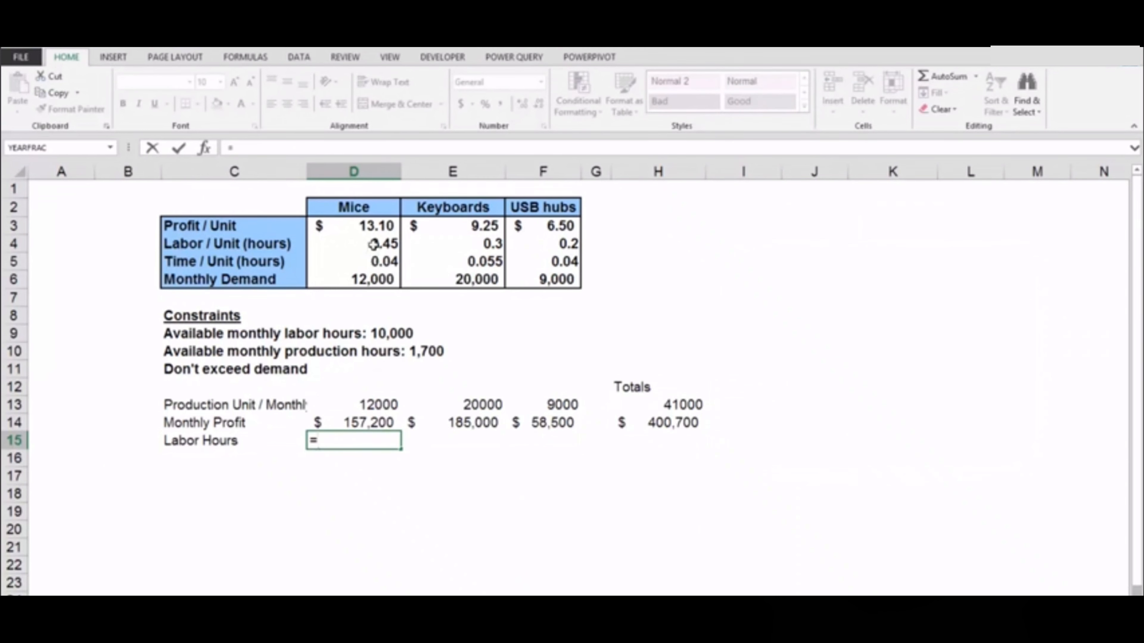
pyautogui.click(373, 243)
pyautogui.write('*')
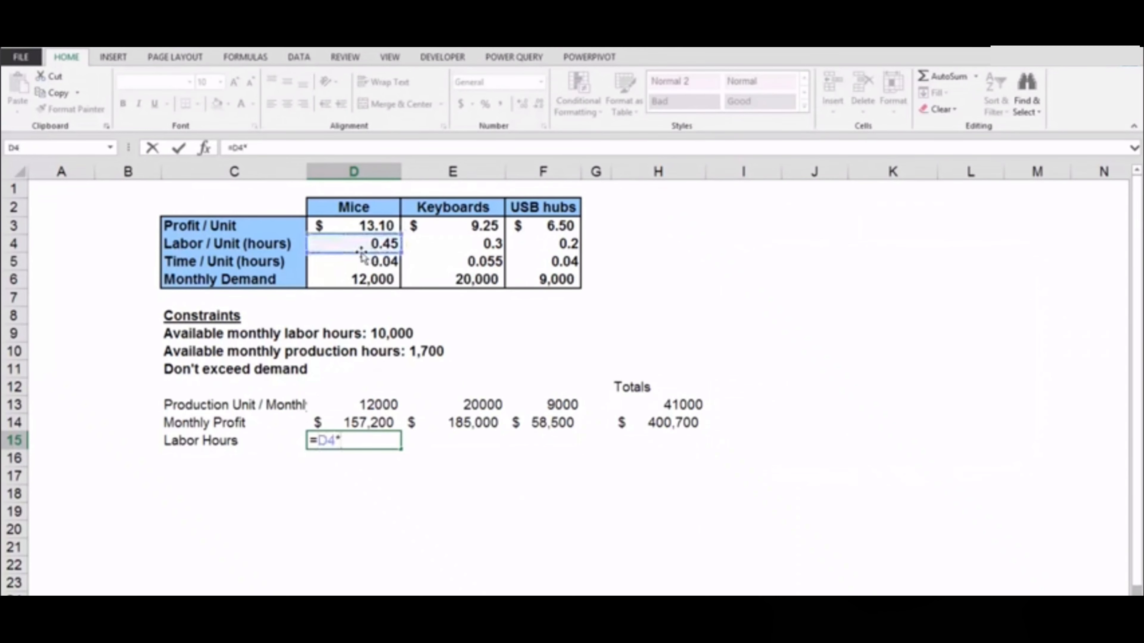
pyautogui.click(356, 408)
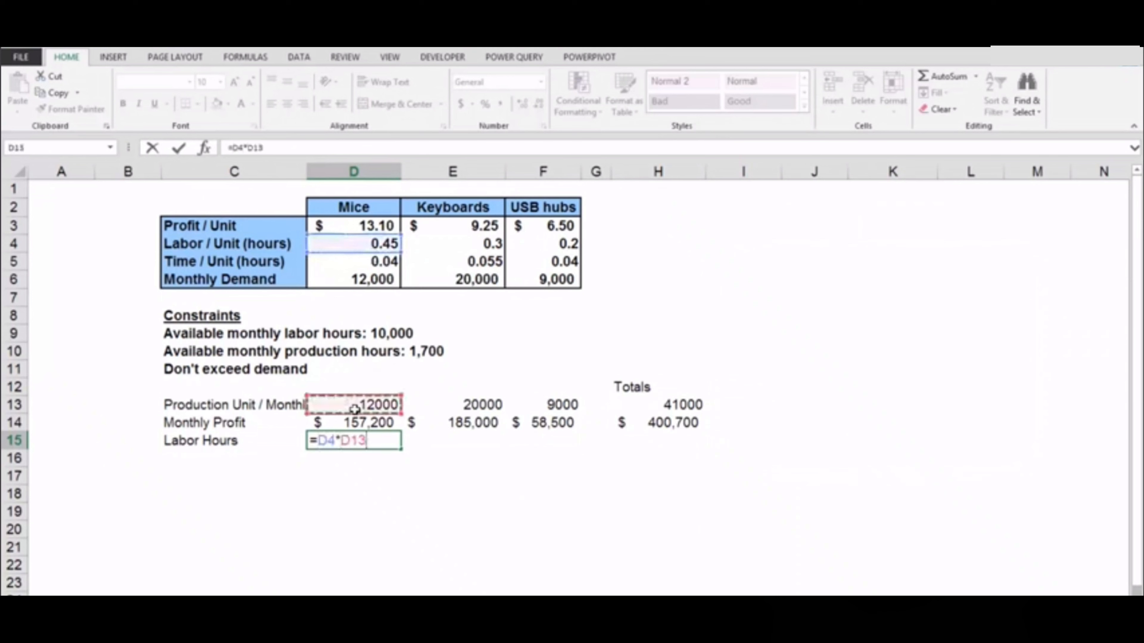
pyautogui.press('Return')
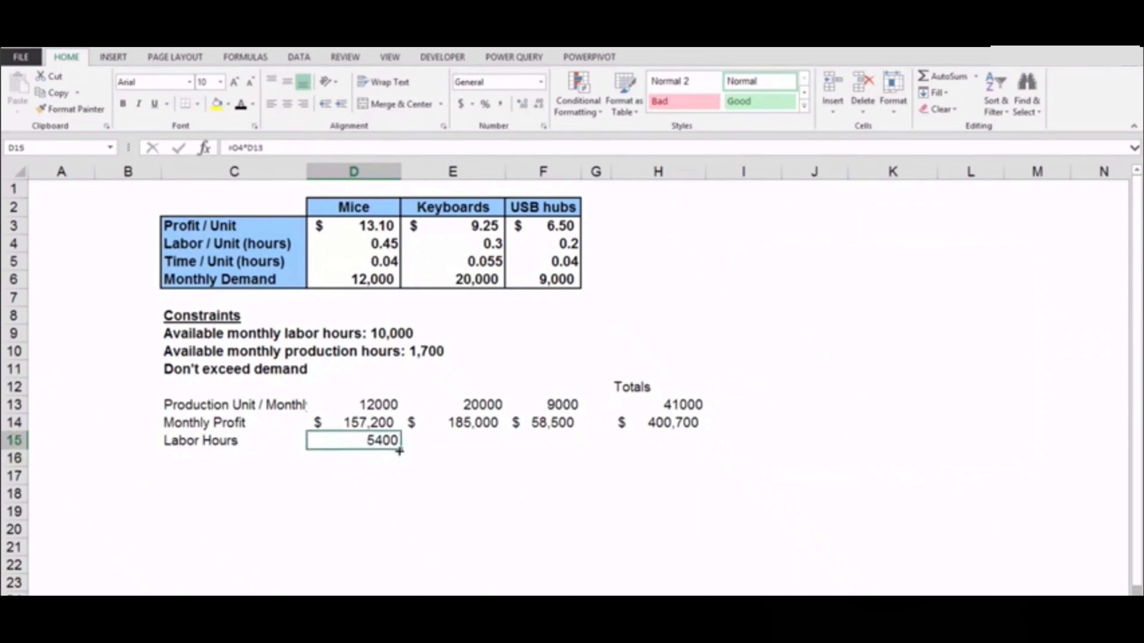
pyautogui.moveTo(456, 451); pyautogui.dragTo(580, 446)
# Fill the total formula from H14 down to H15 and format the labor hours total as Number with zero decimal places
pyautogui.click(649, 424)
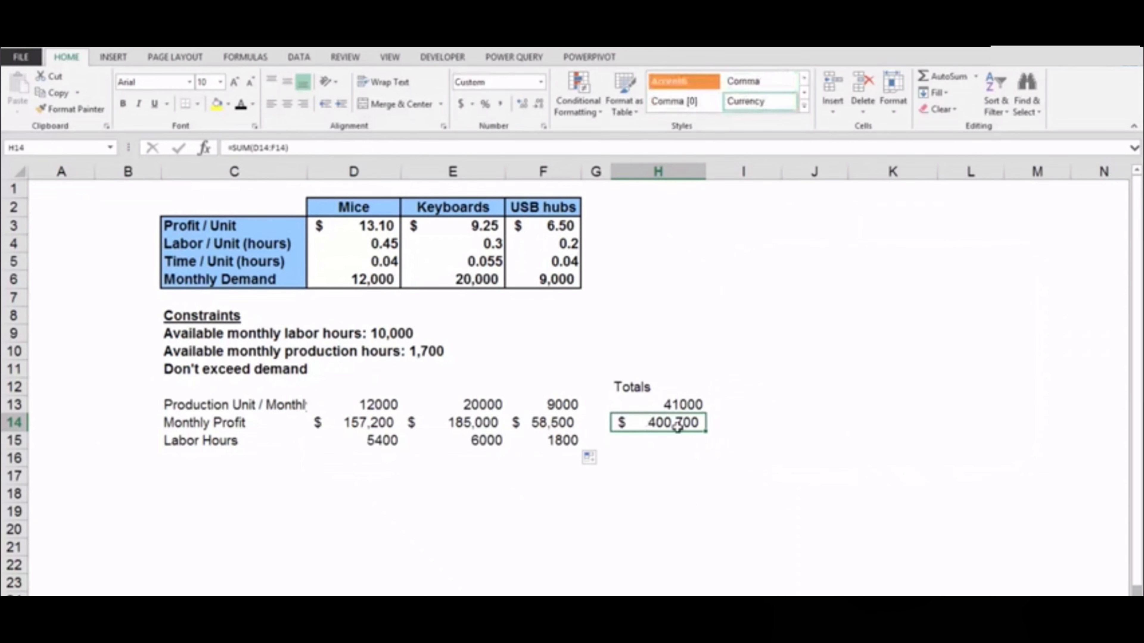
pyautogui.moveTo(707, 433); pyautogui.dragTo(708, 451)
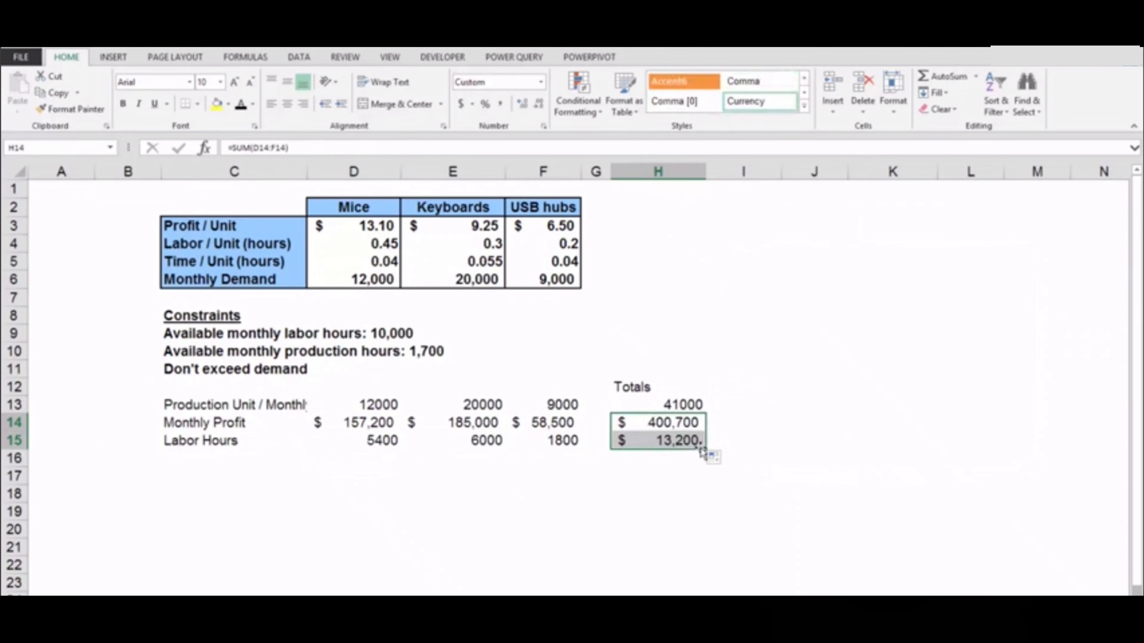
pyautogui.click(644, 458)
pyautogui.click(689, 440)
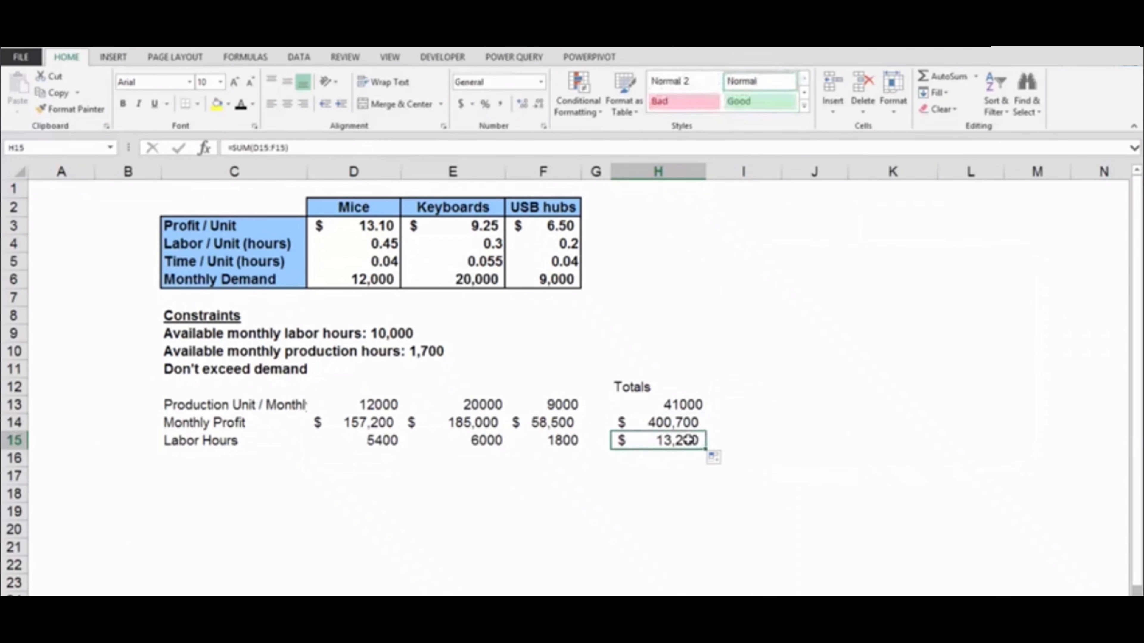
pyautogui.click(540, 82)
pyautogui.click(512, 132)
pyautogui.click(539, 104)
pyautogui.click(539, 105)
pyautogui.click(602, 459)
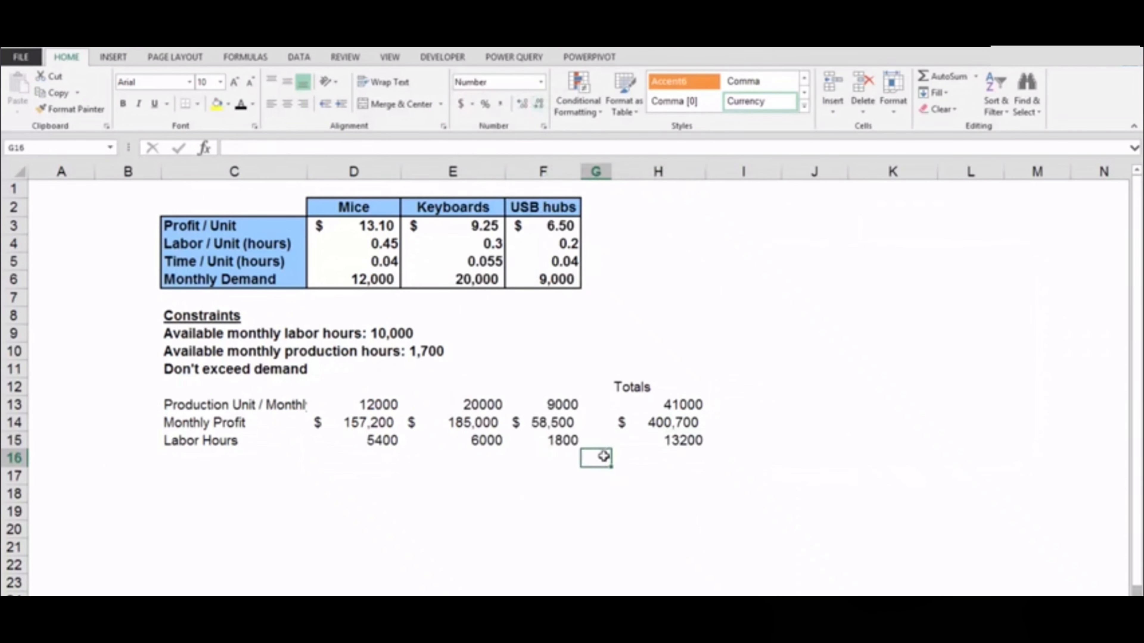
# Label cell C16 as "Production Hours" beneath the labor hours label
pyautogui.click(194, 459)
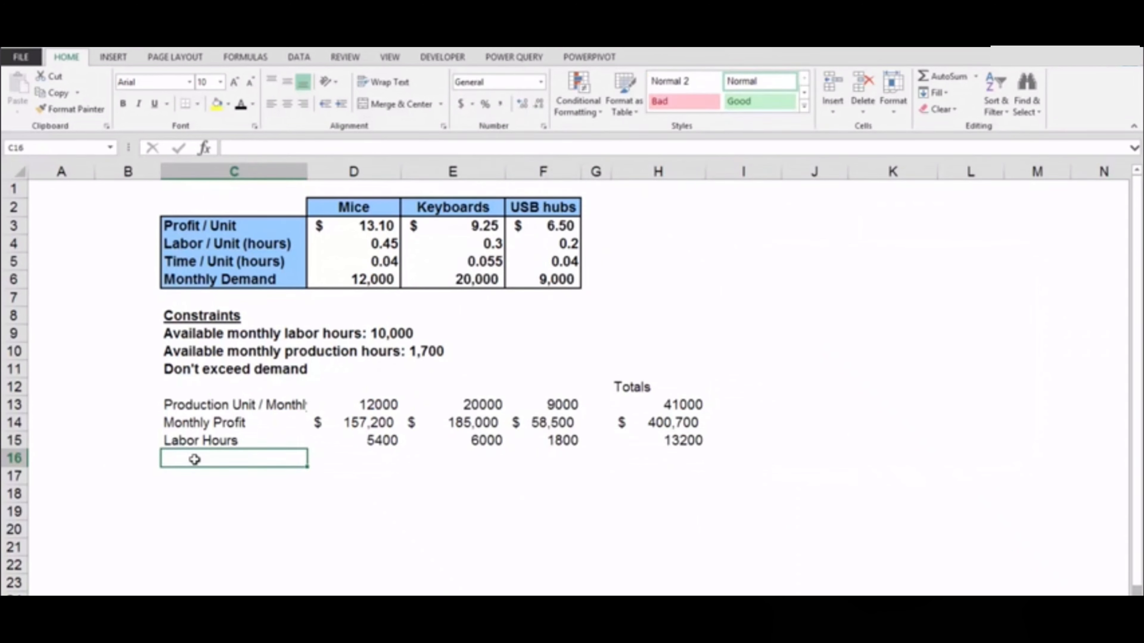
pyautogui.write('Pro')
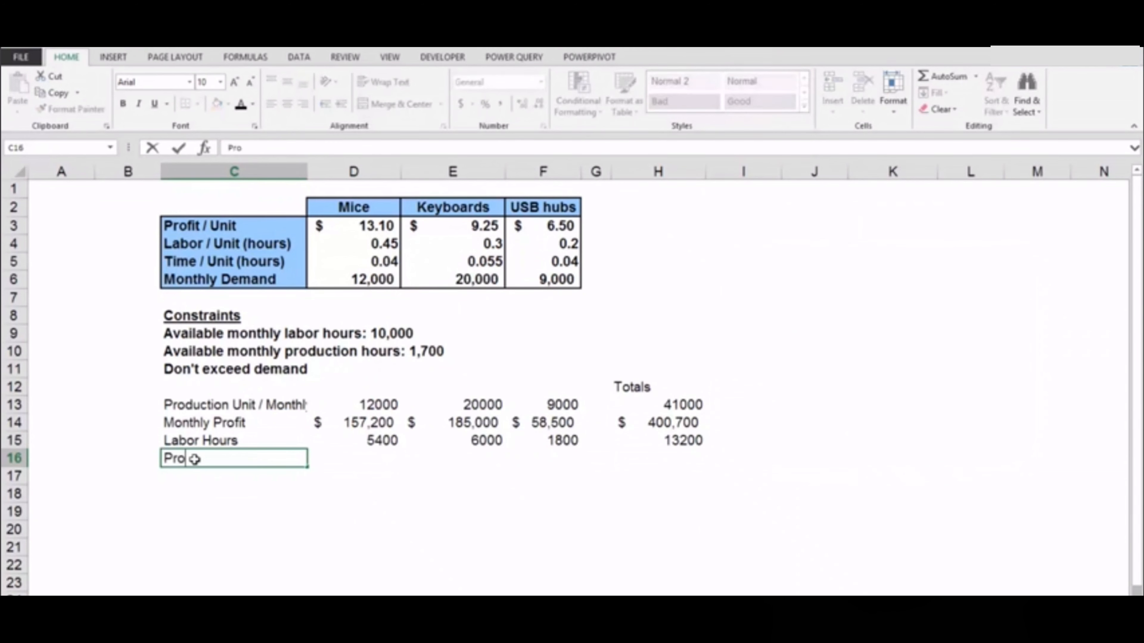
pyautogui.write('duction Hours')
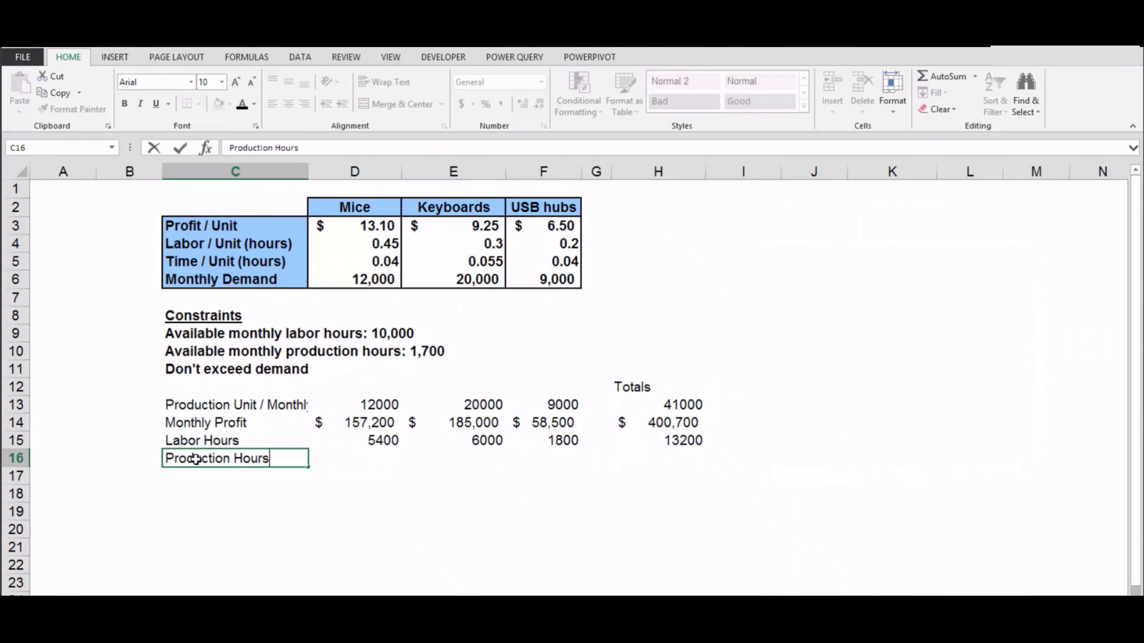
pyautogui.press('Return')
# Calculate production hours in D16 with =D5*D13, fill the formula across to F16, and total the row in H16
pyautogui.press('Up')
pyautogui.press('Right')
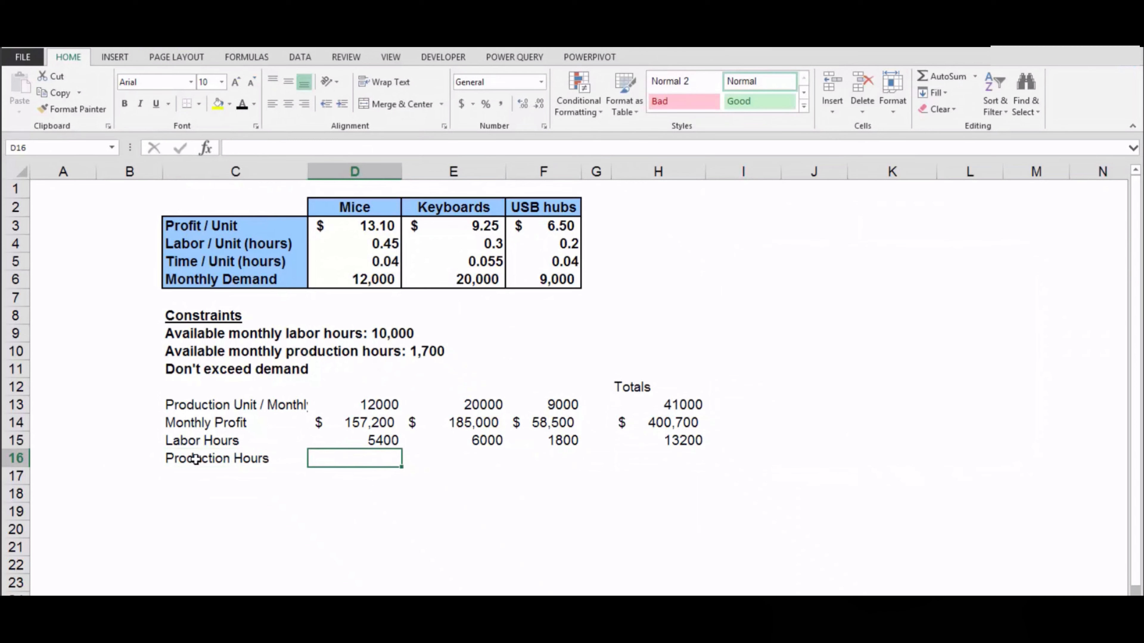
pyautogui.write('=')
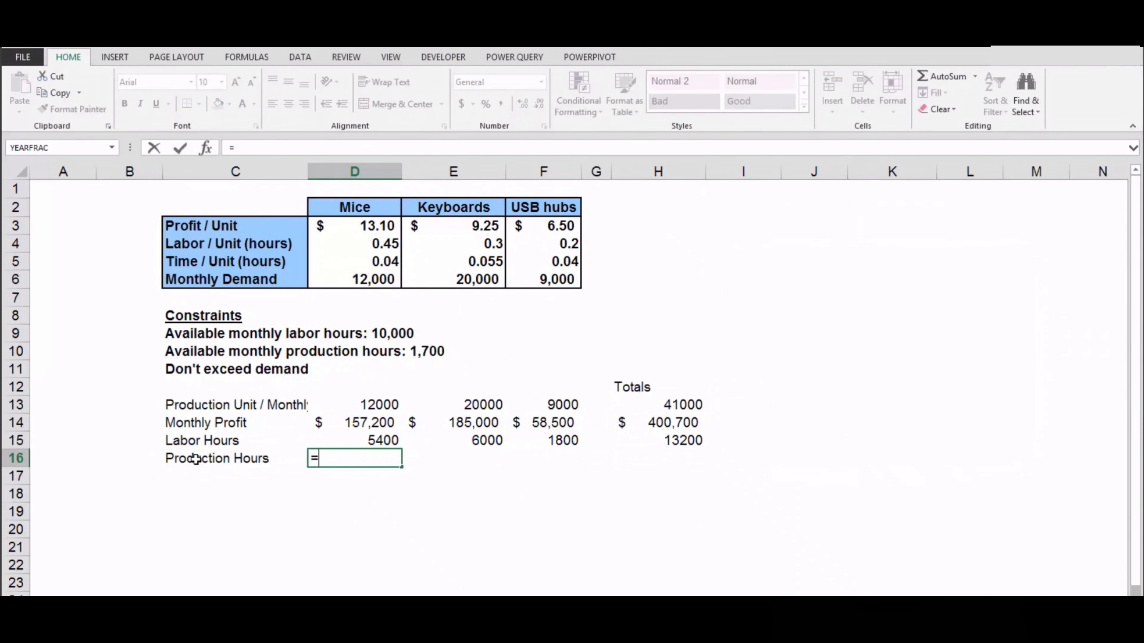
pyautogui.click(365, 265)
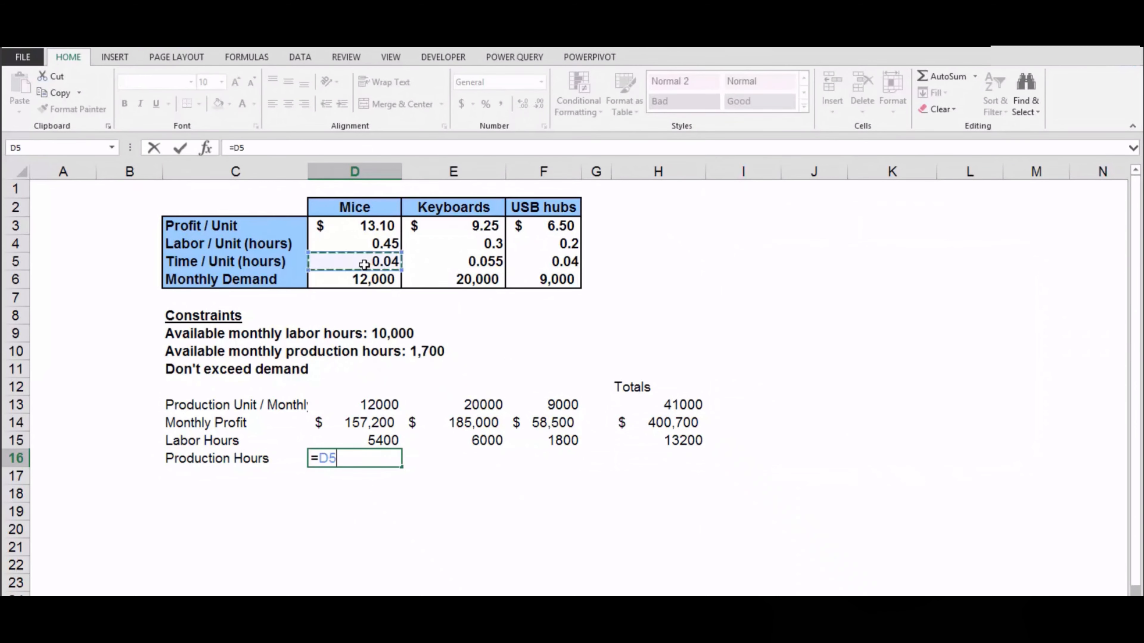
pyautogui.write('*')
pyautogui.click(359, 403)
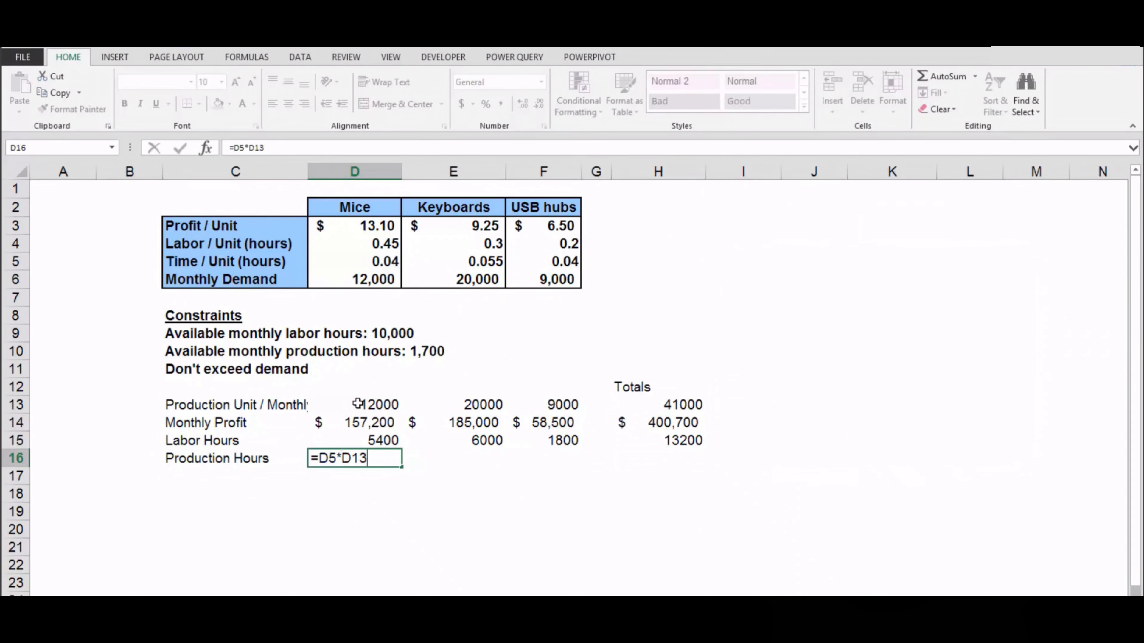
pyautogui.press('Return')
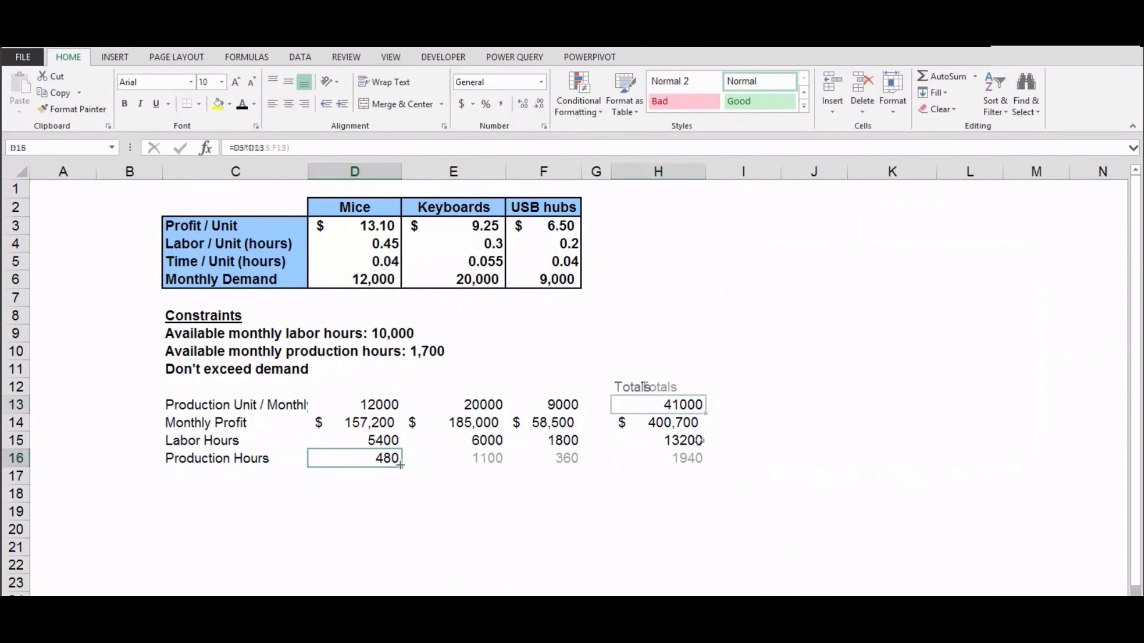
# Set the monthly production units in row 13 to 10000 mice, 15000 keyboards and 8000 USB hubs
pyautogui.click(681, 421)
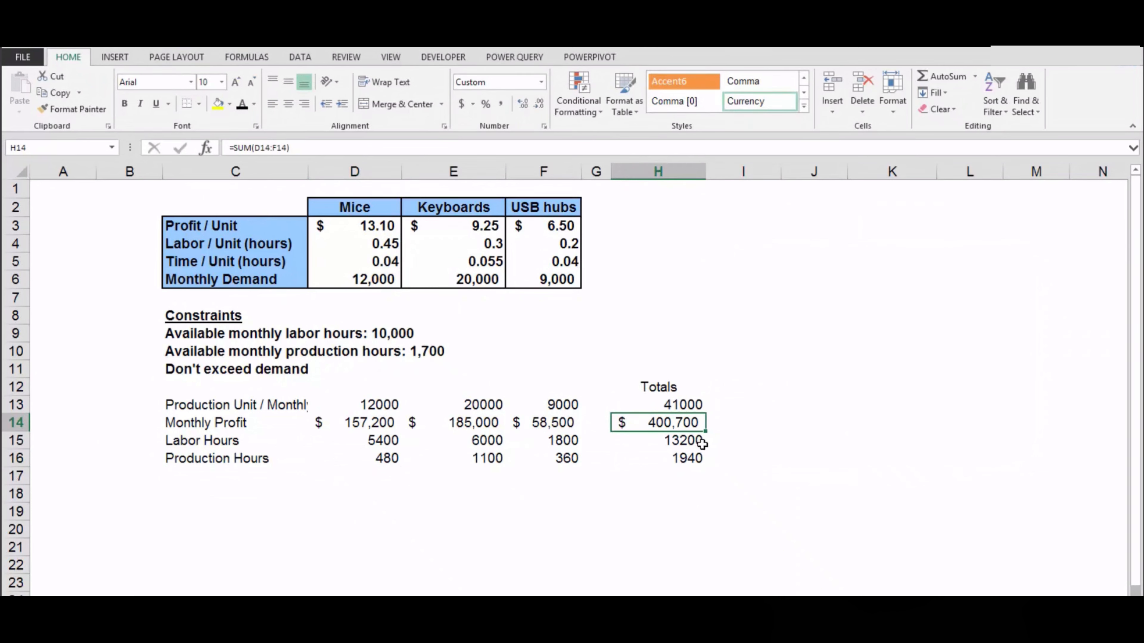
pyautogui.click(689, 460)
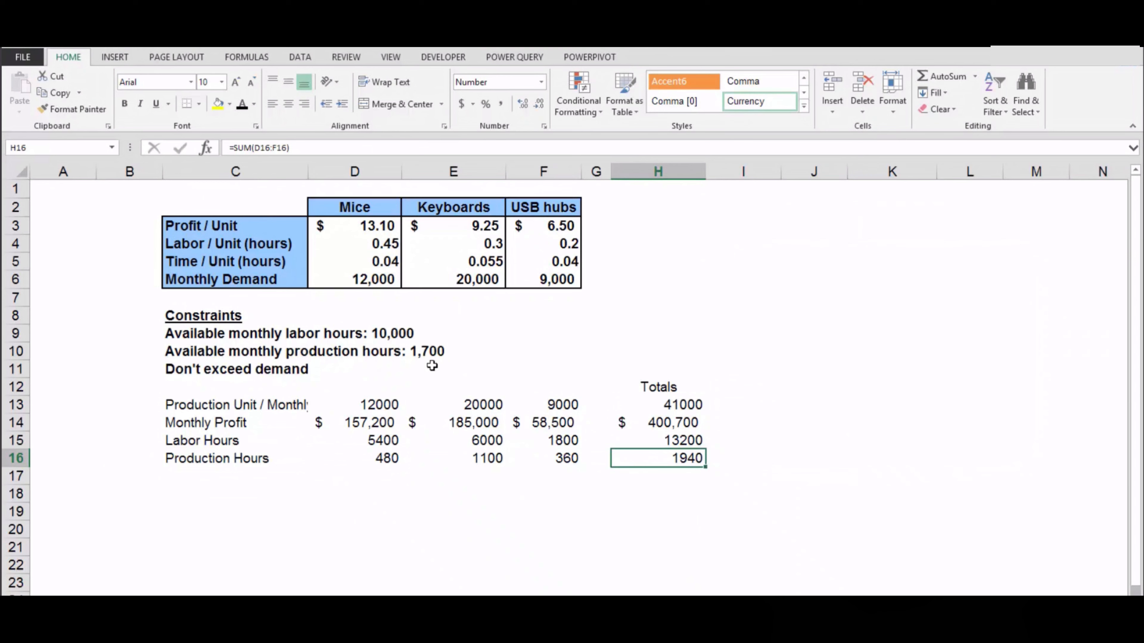
pyautogui.click(676, 441)
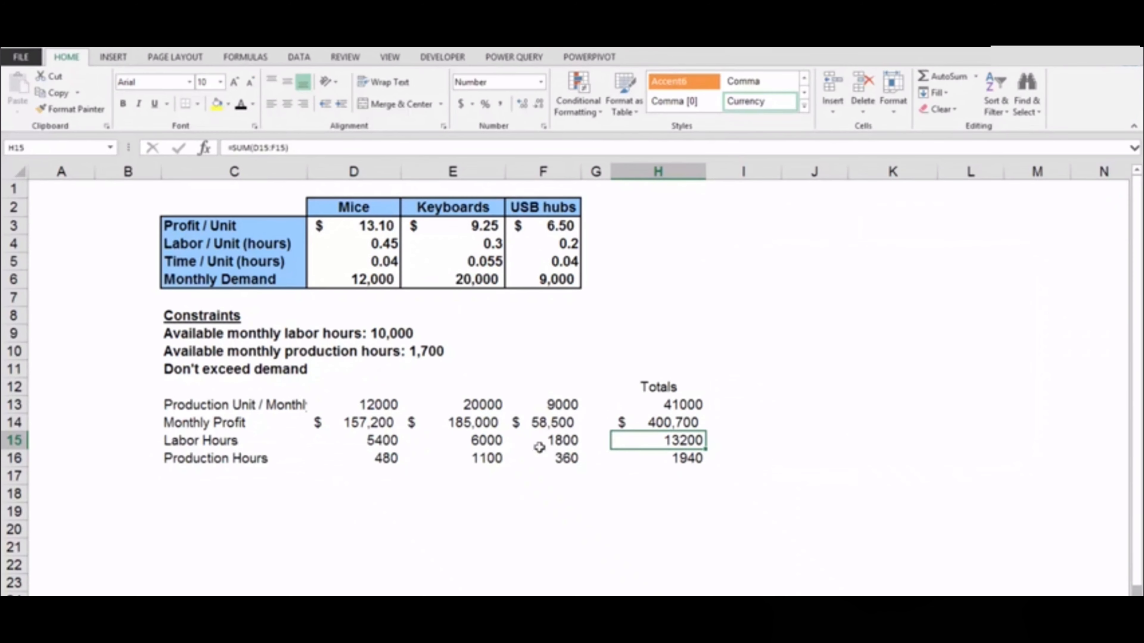
pyautogui.click(383, 405)
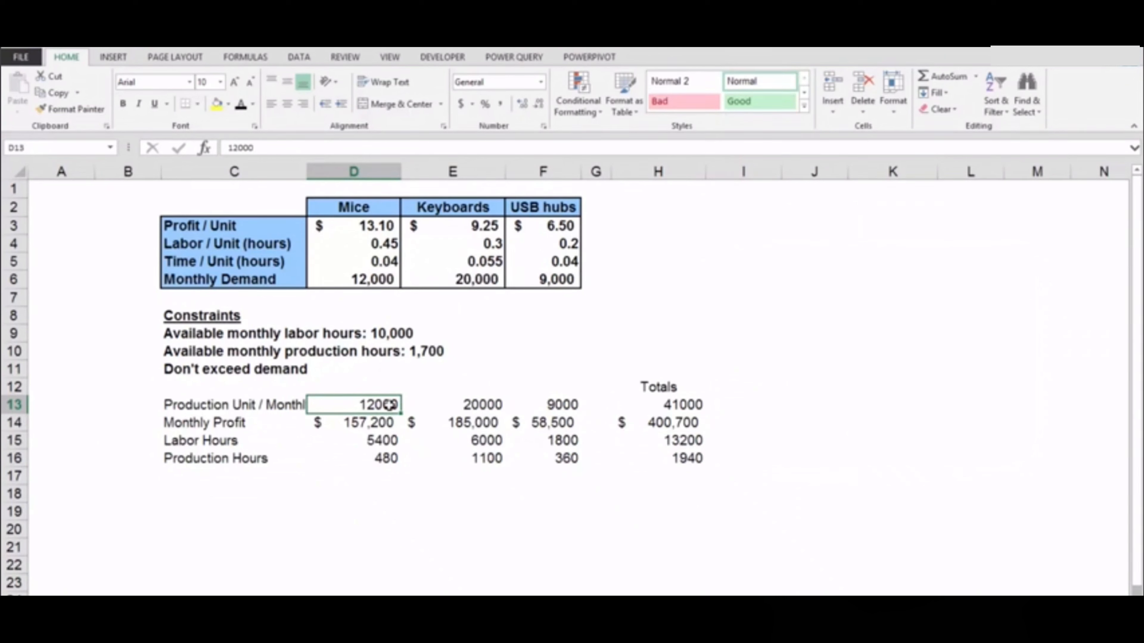
pyautogui.write('10000')
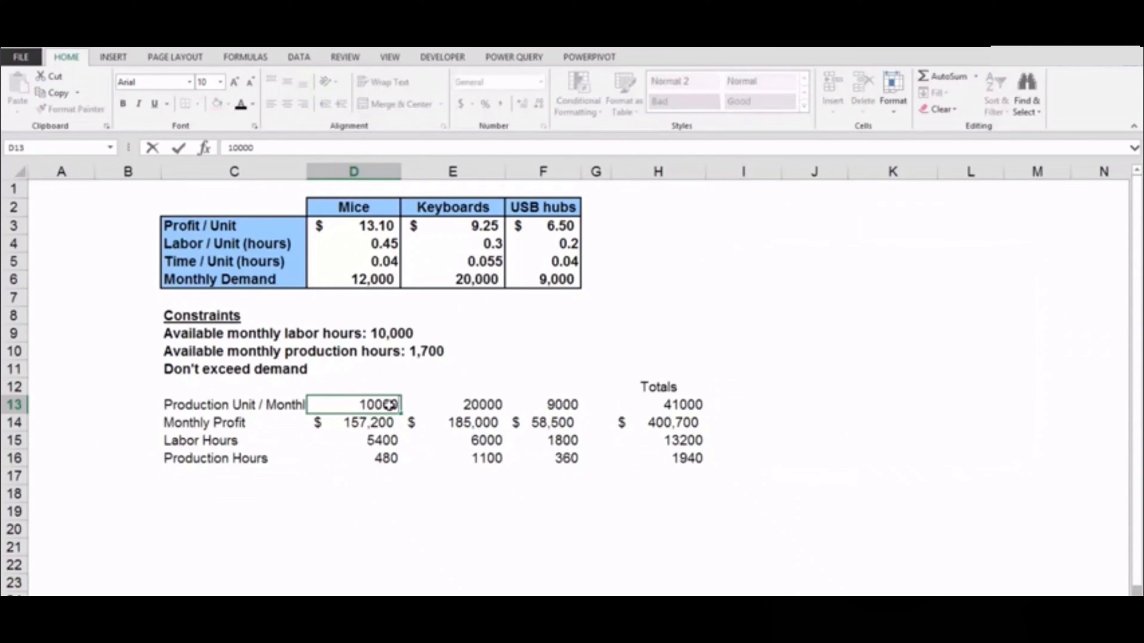
pyautogui.press('Tab')
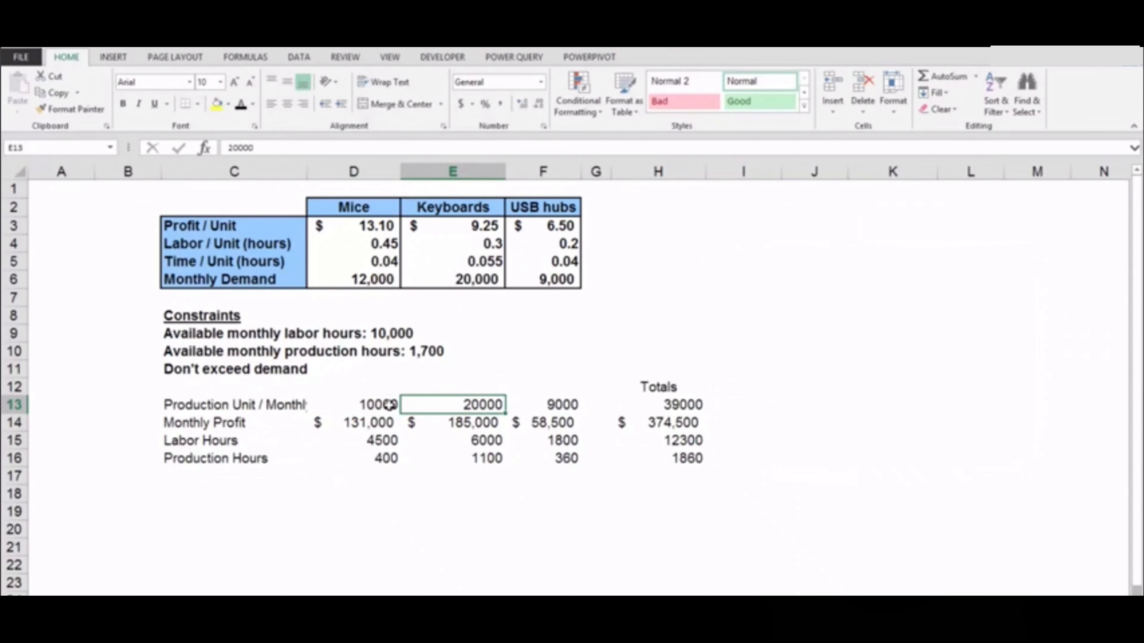
pyautogui.write('15000')
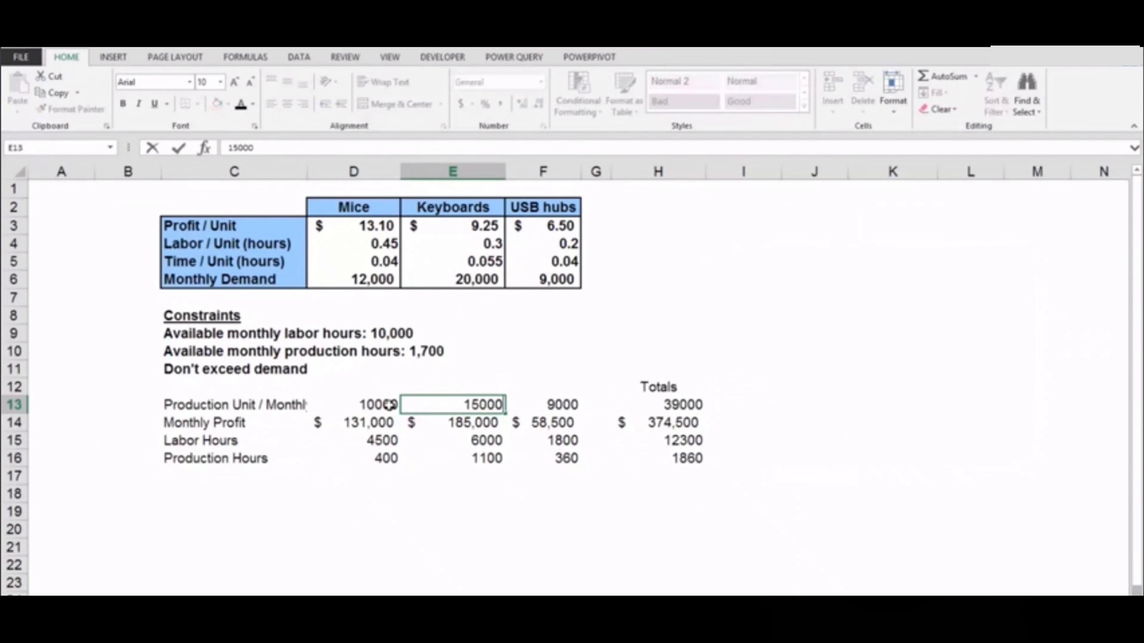
pyautogui.press('Tab')
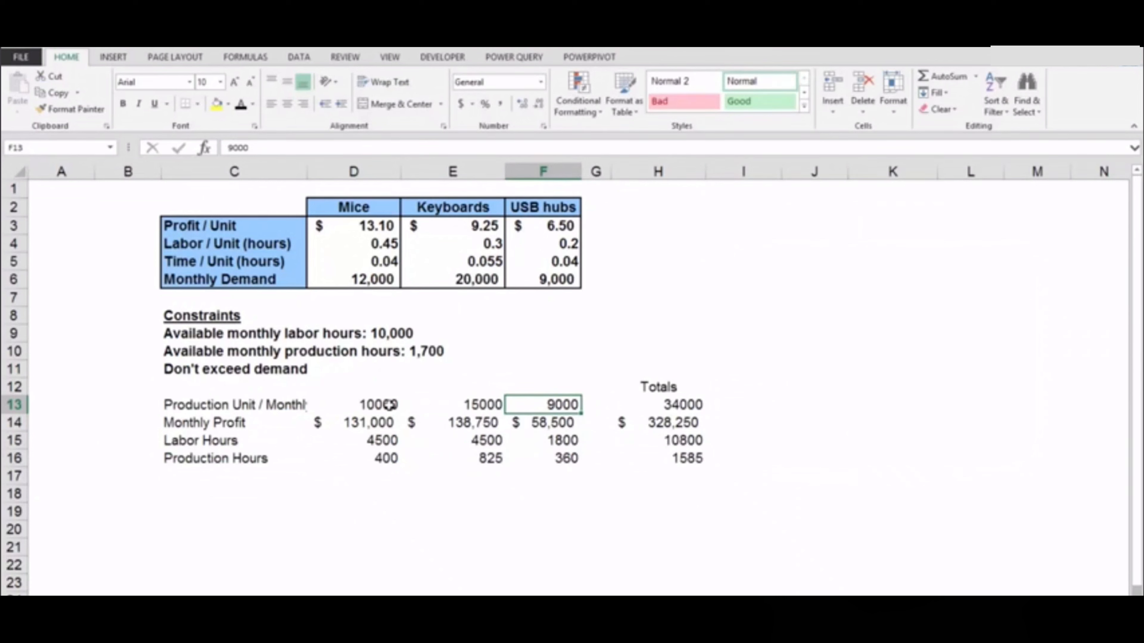
pyautogui.write('800')
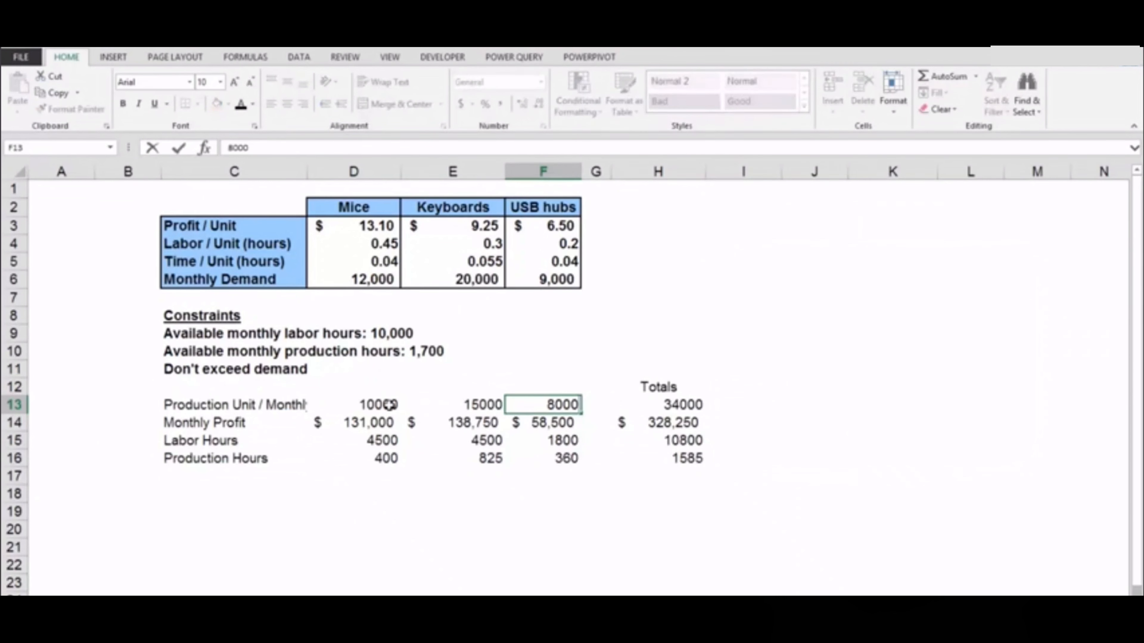
pyautogui.write('0')
pyautogui.press('Return')
pyautogui.press('Up')
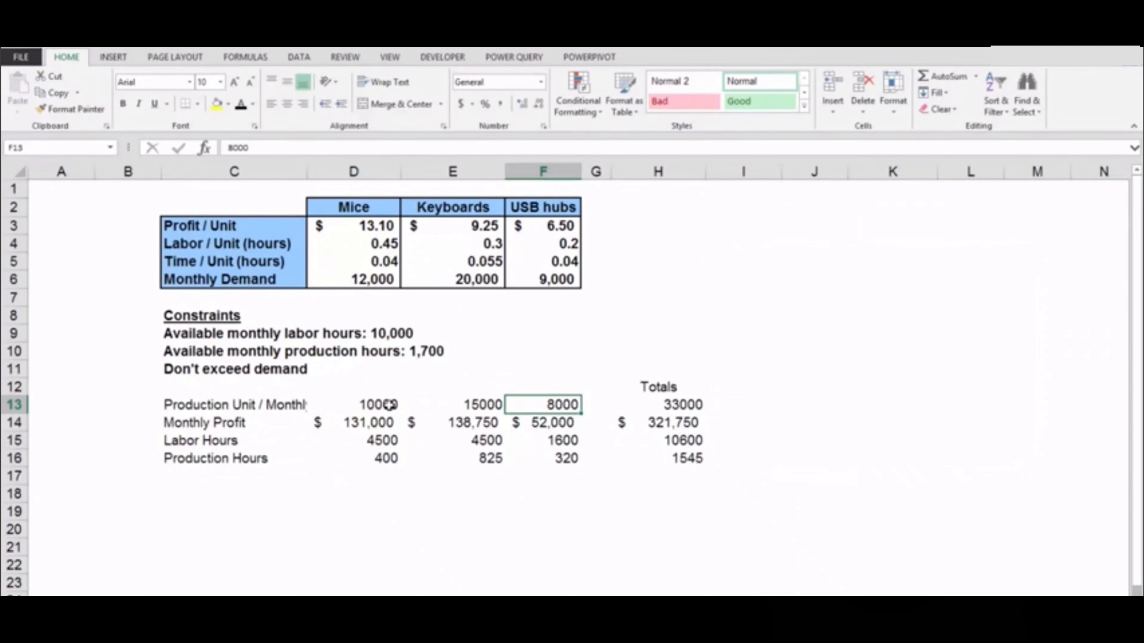
# Reduce the monthly production units for mice in D13 to 9000
pyautogui.press('Left')
pyautogui.press('Left')
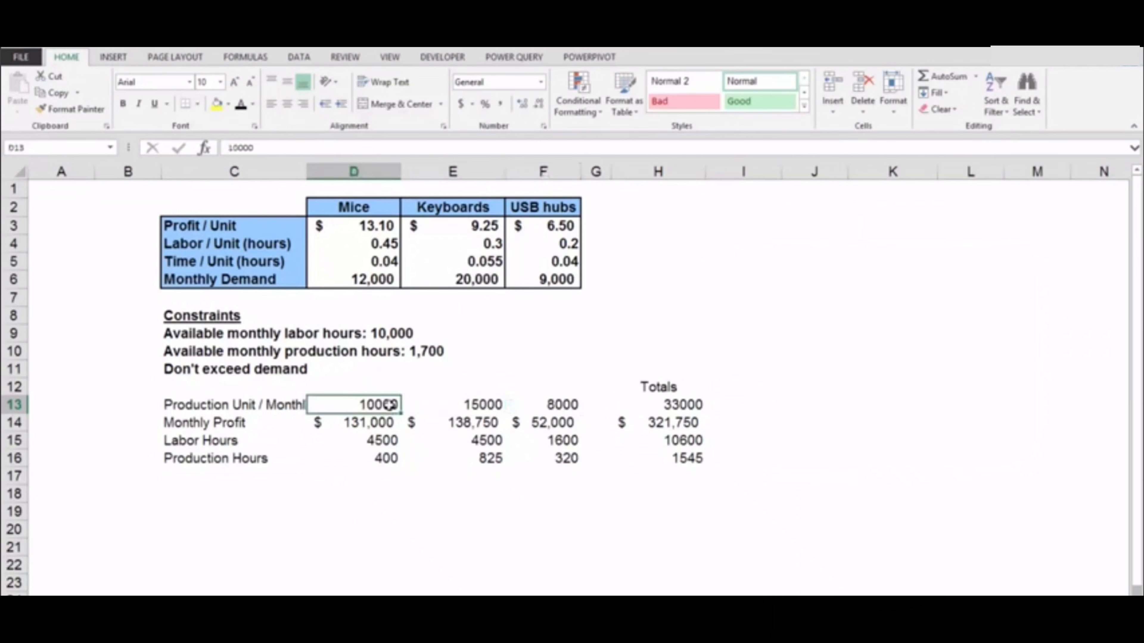
pyautogui.write('9000')
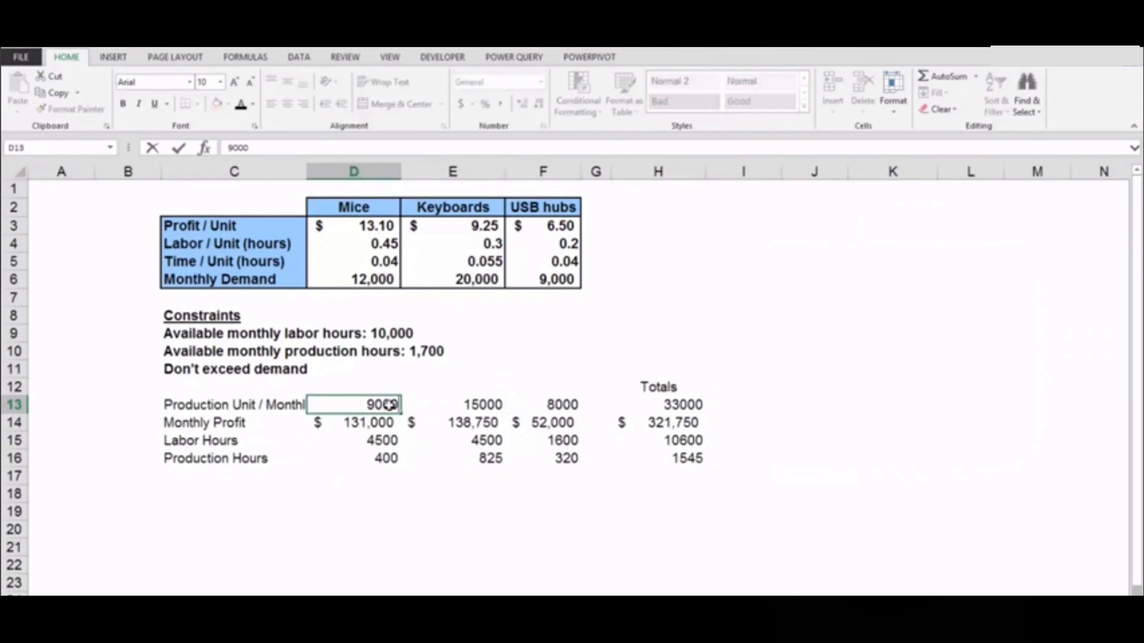
pyautogui.press('Return')
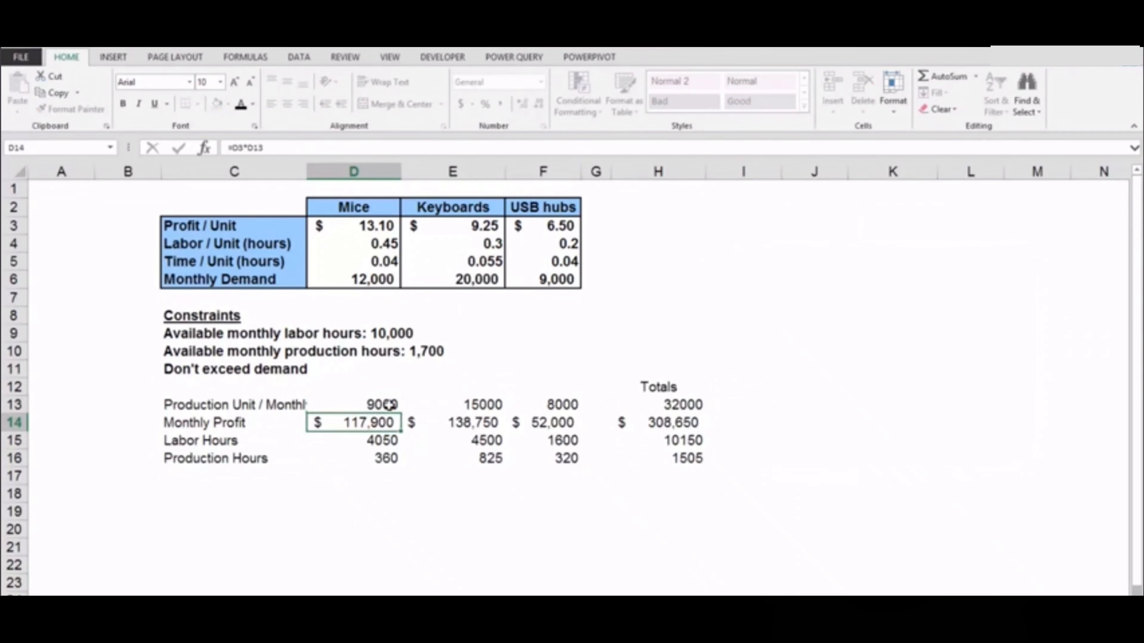
# Set the USB hub production units in F13 to 6000 and check the totals for labor hours, production hours and monthly profit
pyautogui.press('Up')
pyautogui.press('Right')
pyautogui.press('Right')
pyautogui.press('Right')
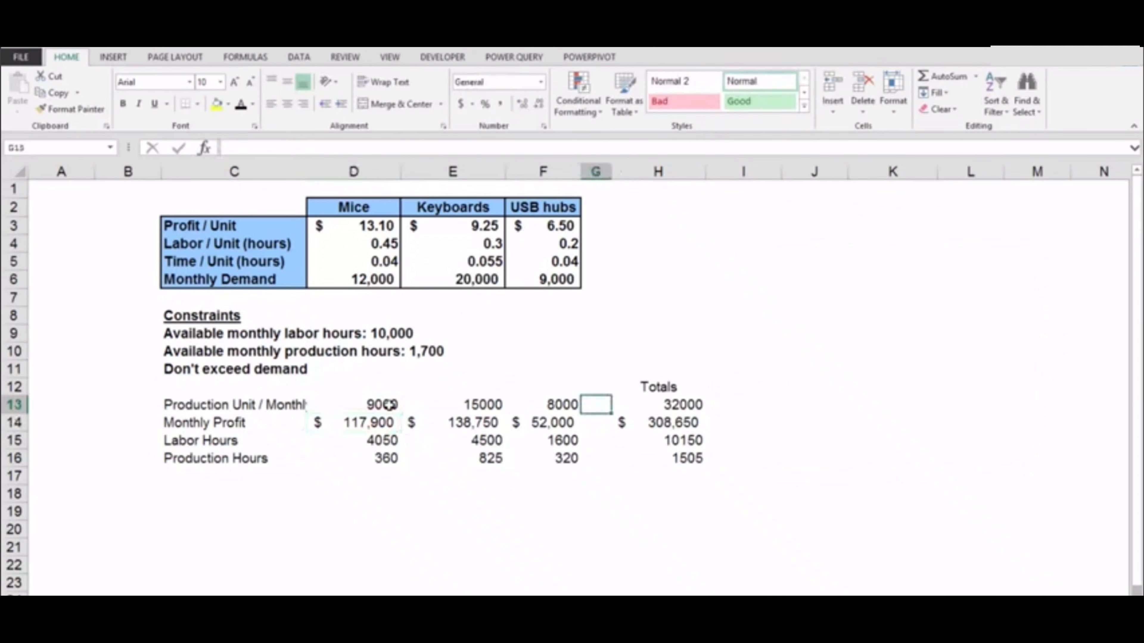
pyautogui.press('Left')
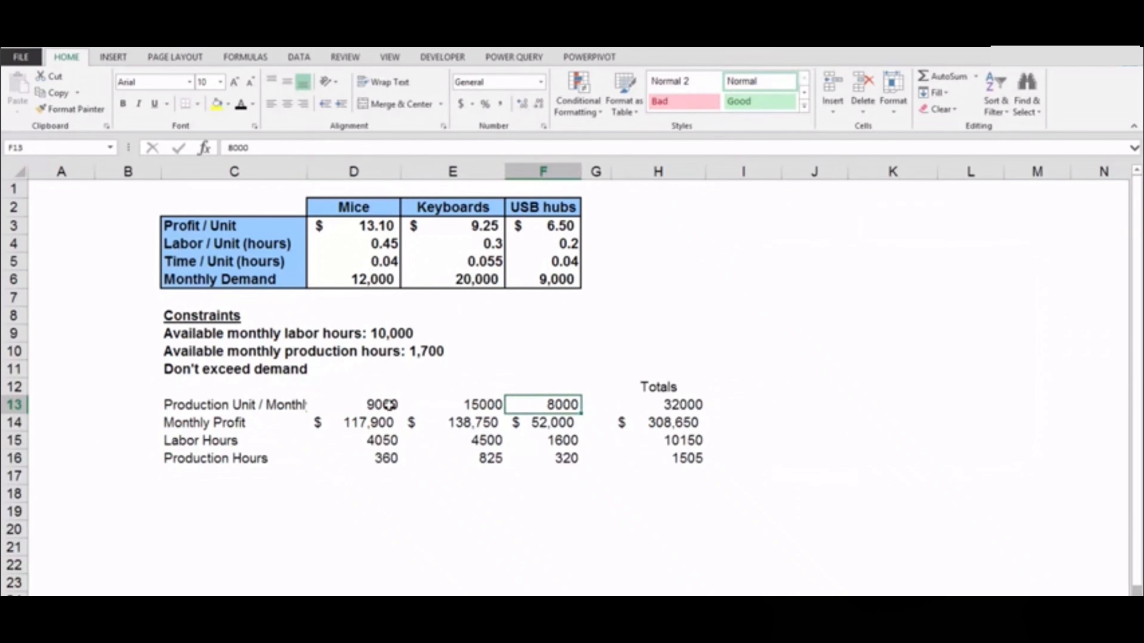
pyautogui.write('6000')
pyautogui.press('Return')
pyautogui.press('Return')
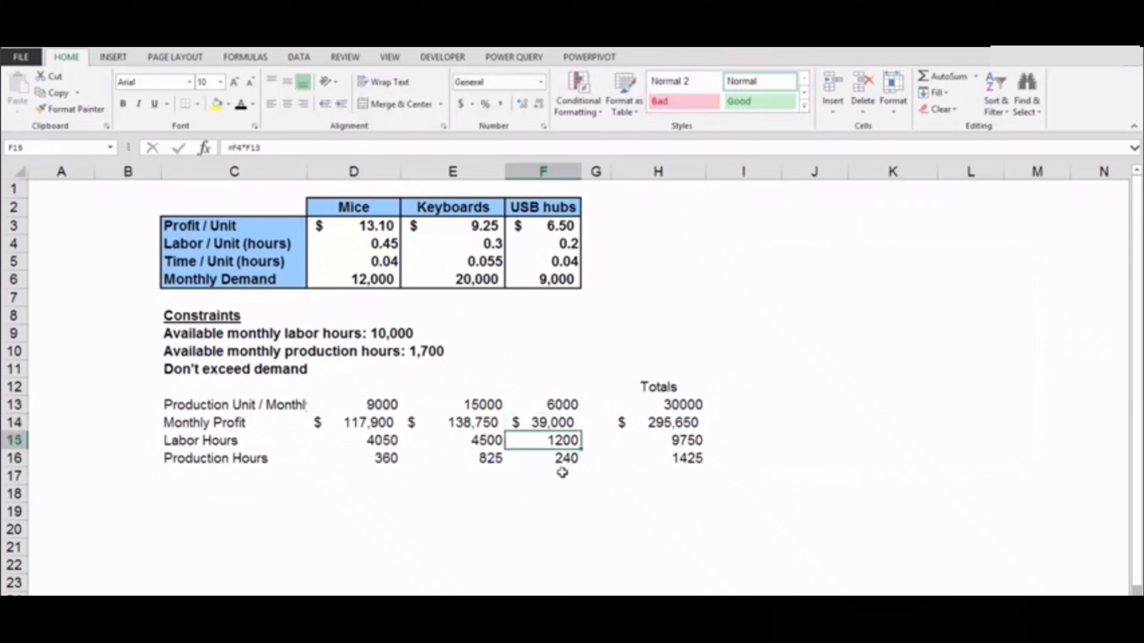
pyautogui.click(685, 440)
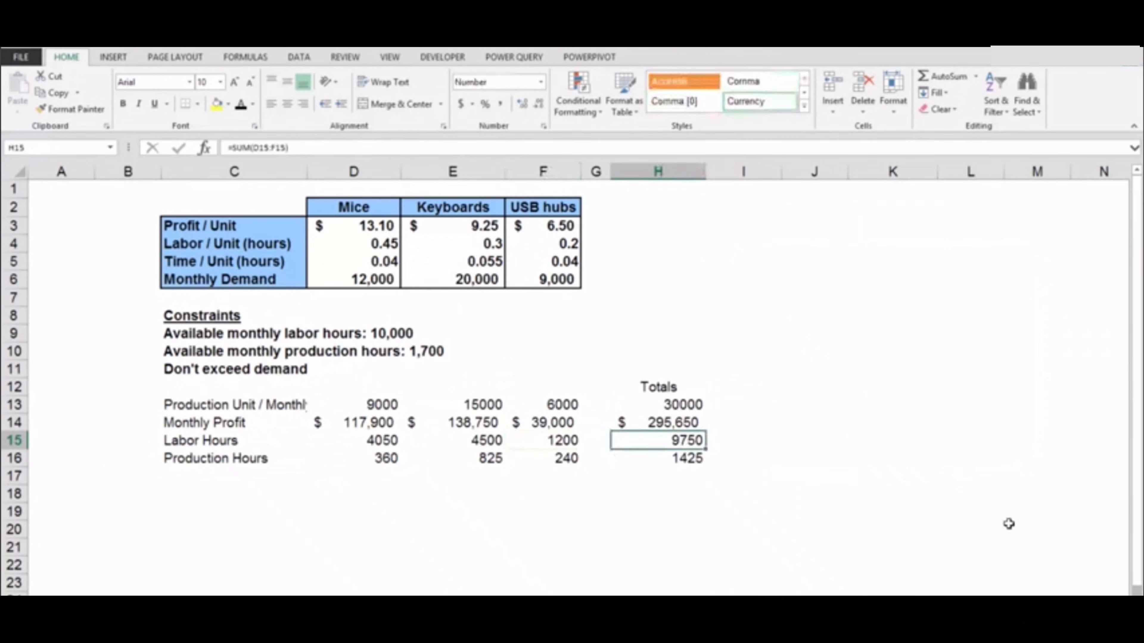
pyautogui.click(688, 459)
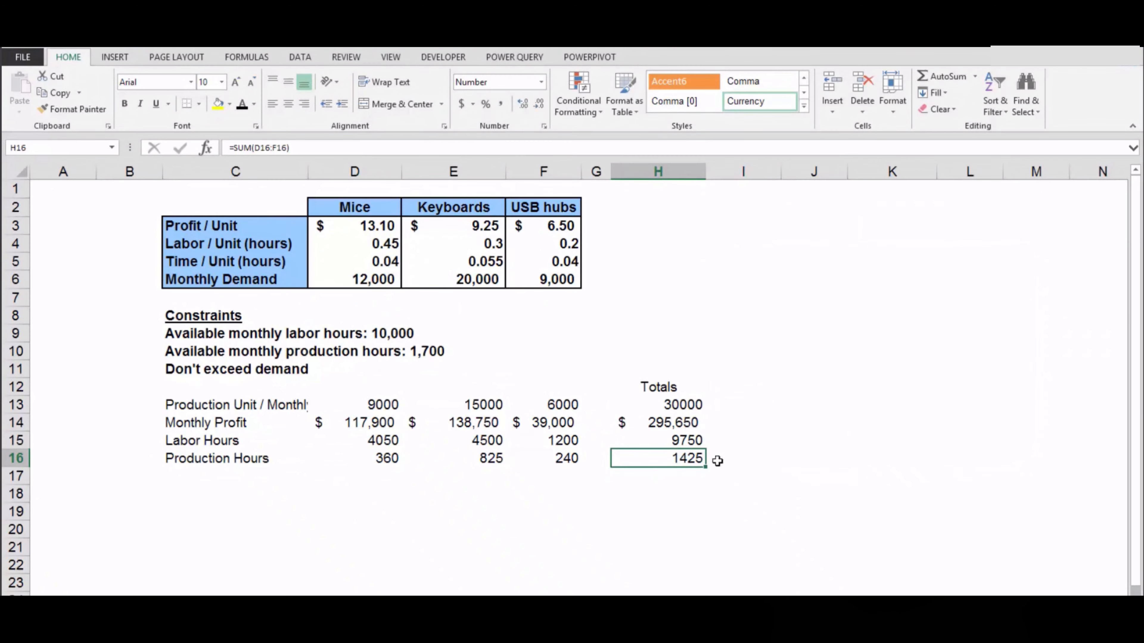
pyautogui.click(666, 422)
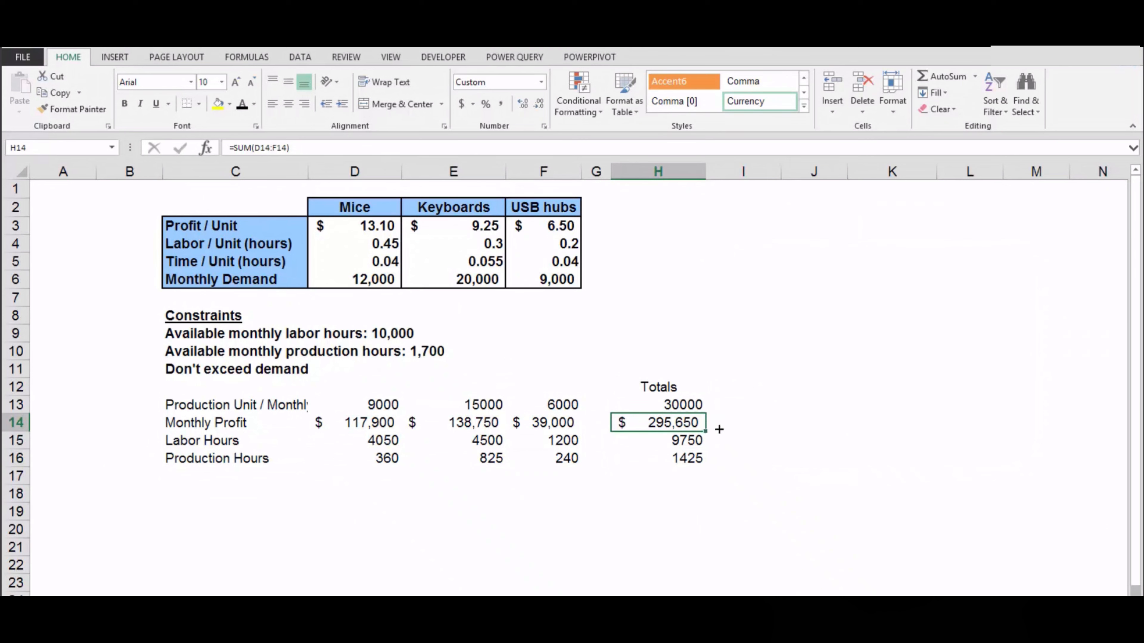
# Add a Constraints heading in I12 and enter the limits 10000 for labor hours in I15 and 1700 for production hours in I16
pyautogui.click(775, 387)
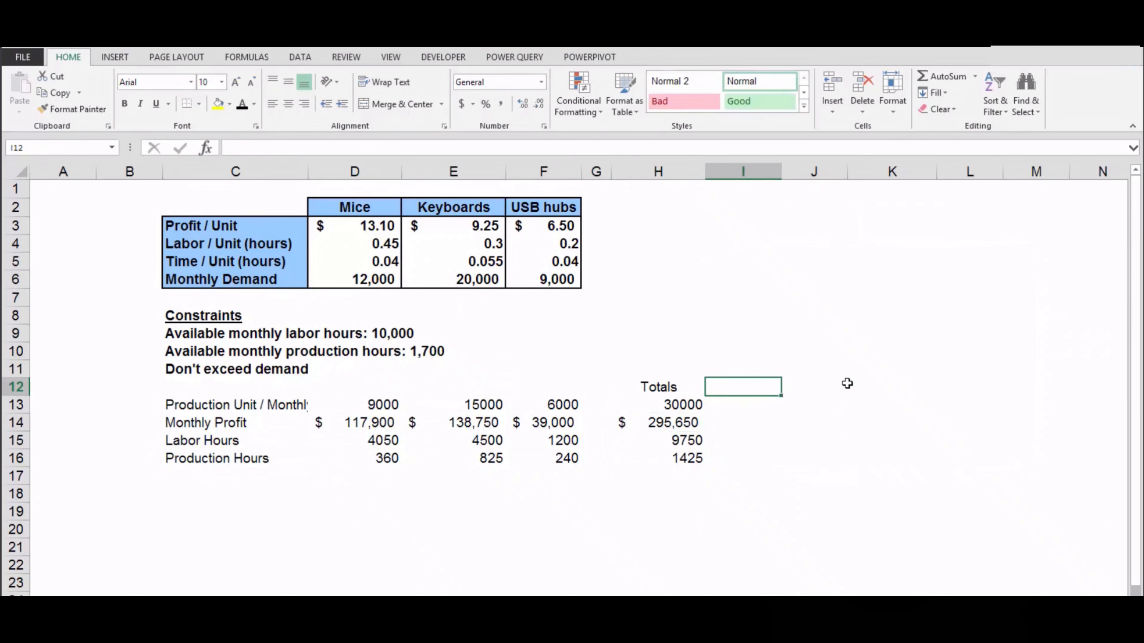
pyautogui.write('Constraint')
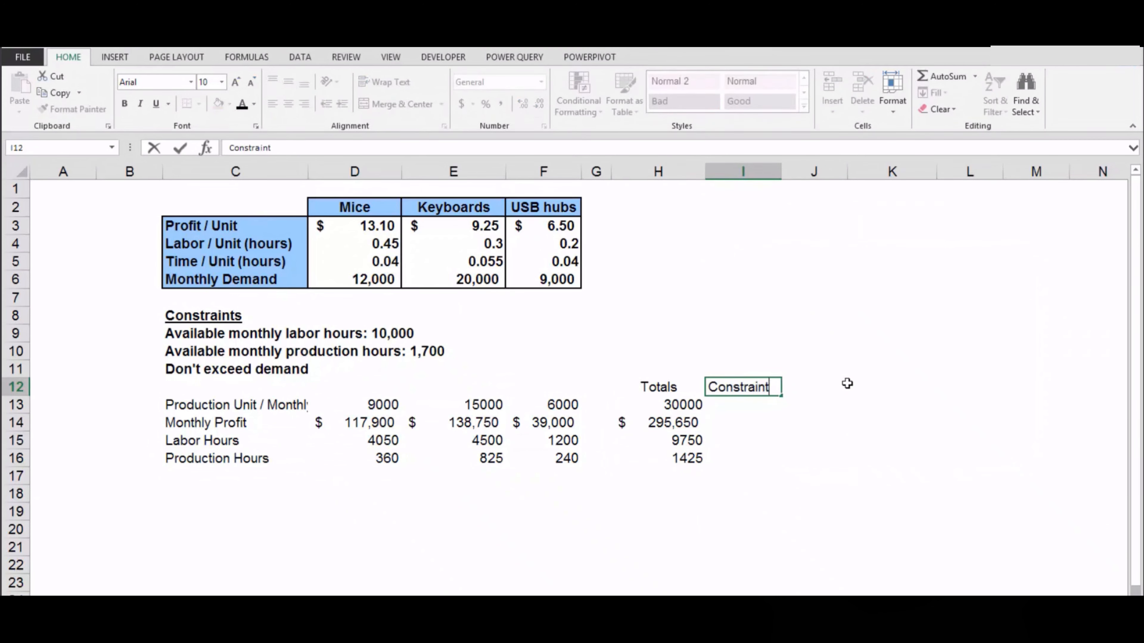
pyautogui.press('Return')
pyautogui.press('Down')
pyautogui.press('Down')
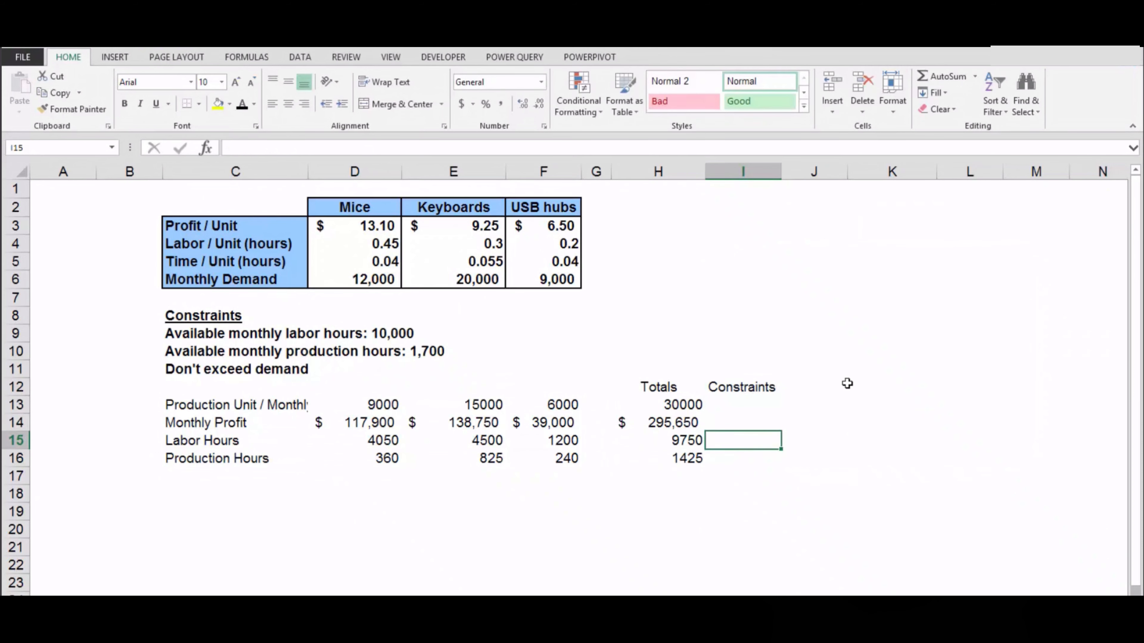
pyautogui.write('1000')
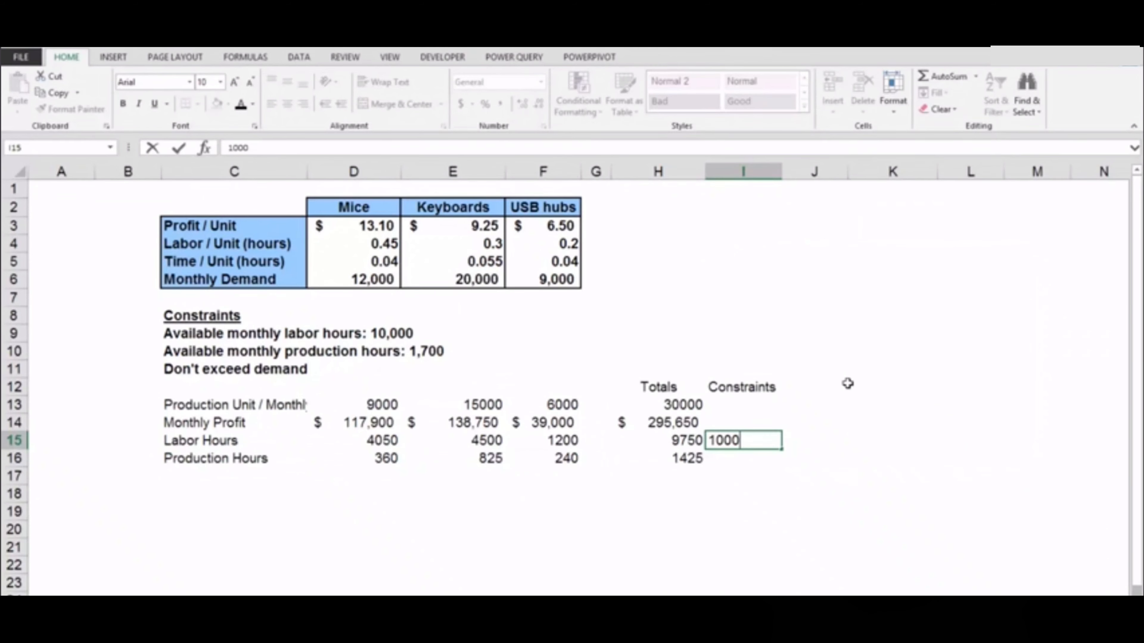
pyautogui.write('0')
pyautogui.press('Return')
pyautogui.write('1')
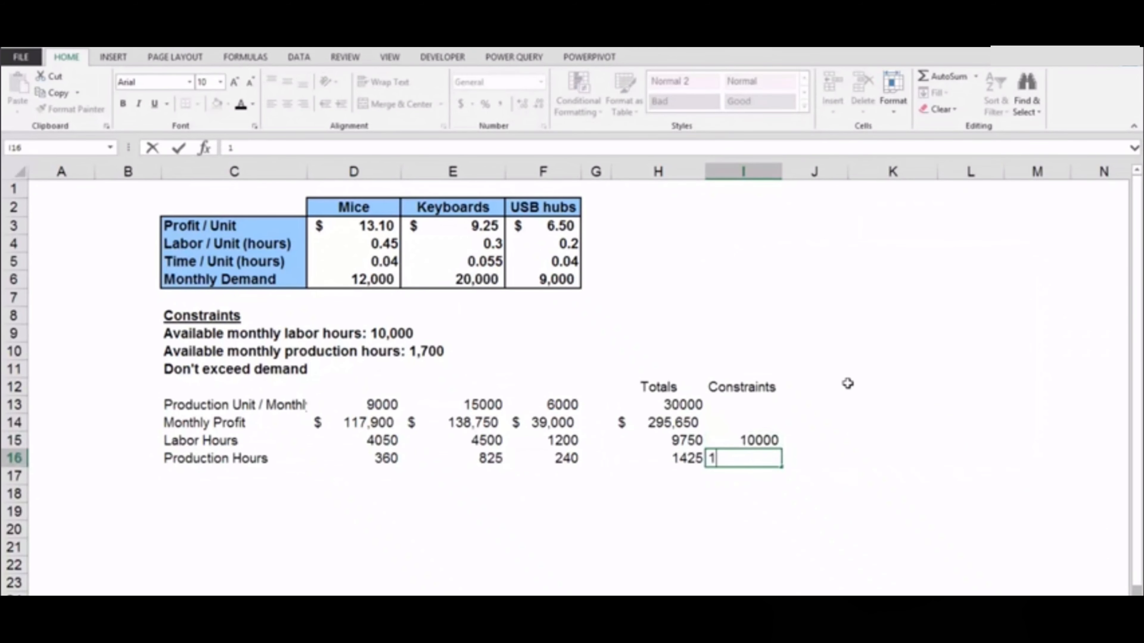
pyautogui.write('700')
pyautogui.press('Return')
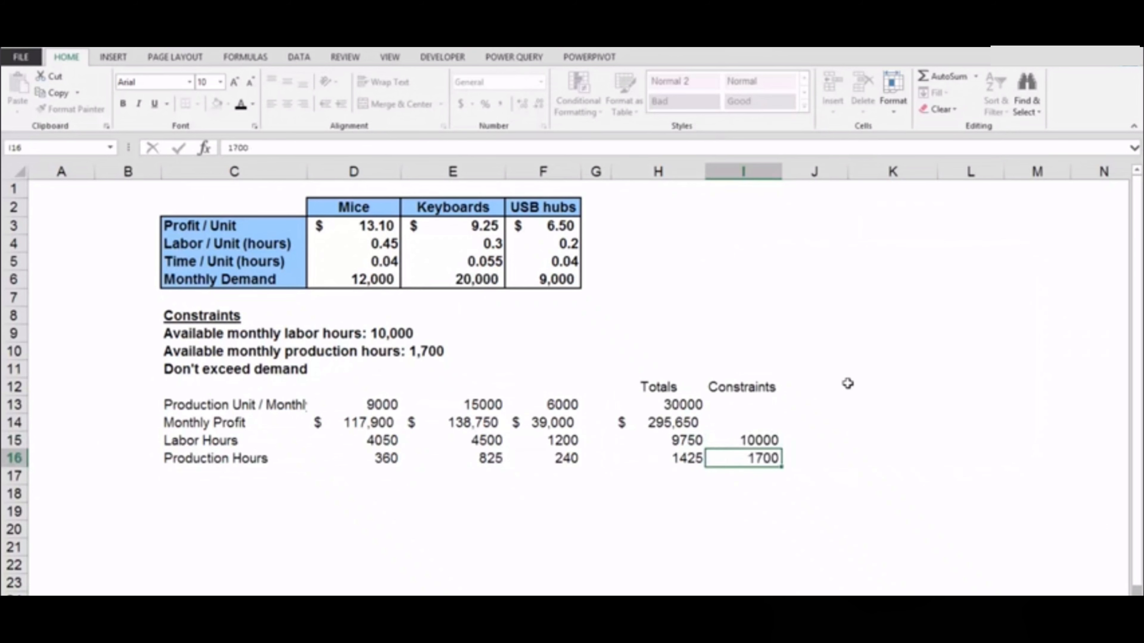
# Label C18 as Demand Constraint, below the production hours row
pyautogui.press('Left')
pyautogui.press('Left')
pyautogui.press('Left')
pyautogui.press('Left')
pyautogui.press('Left')
pyautogui.press('Left')
pyautogui.press('Down')
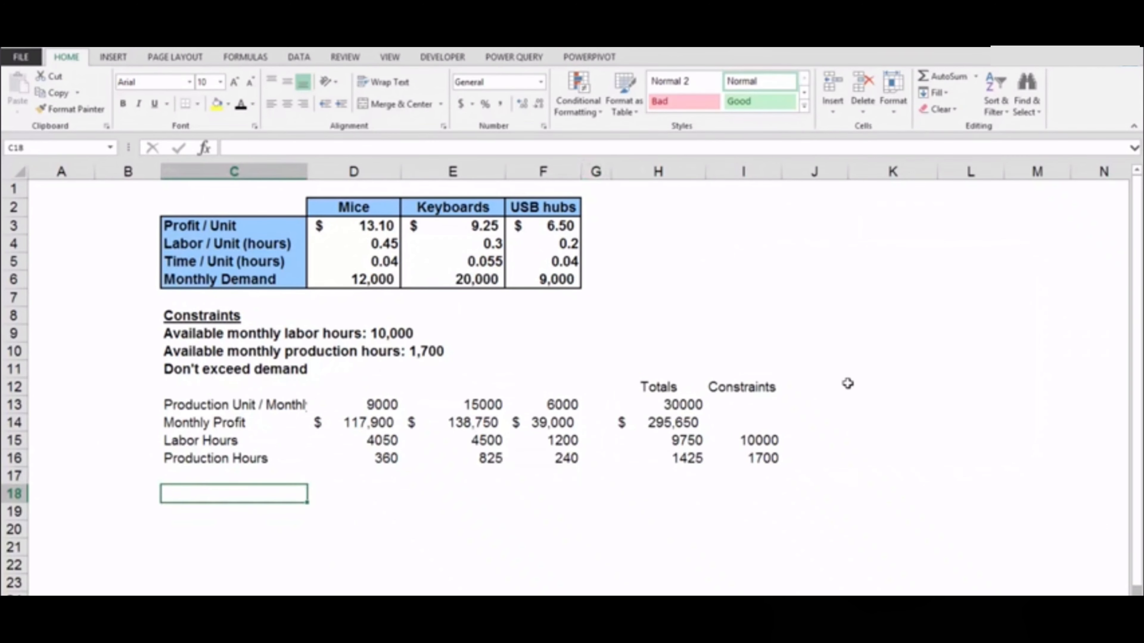
pyautogui.click(333, 275)
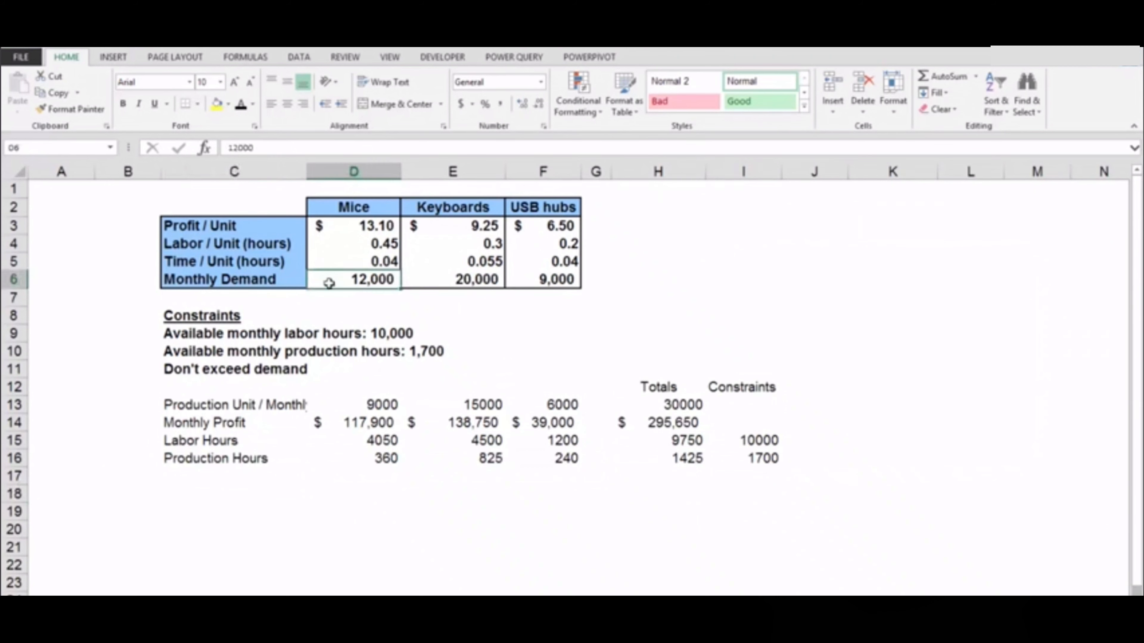
pyautogui.click(170, 489)
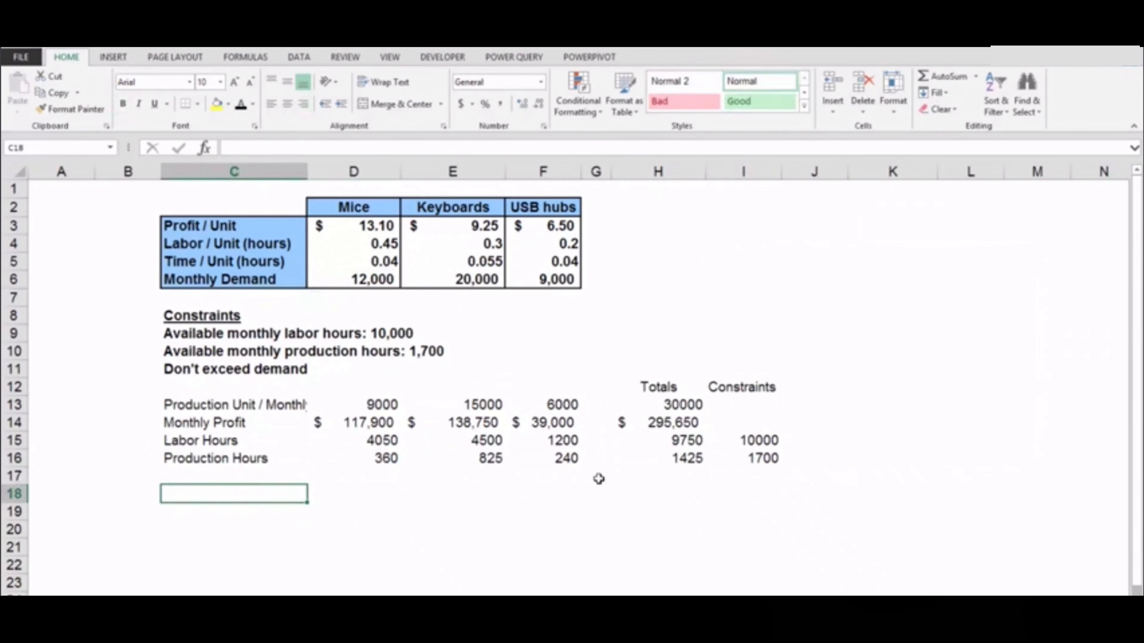
pyautogui.write('Demand')
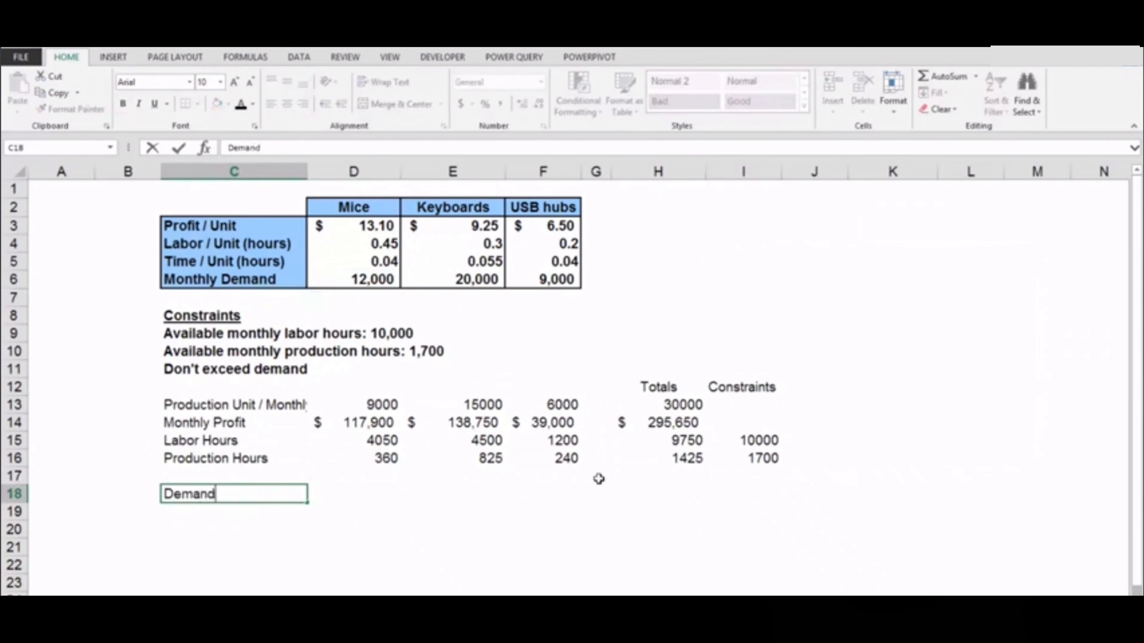
pyautogui.write(' Constraint')
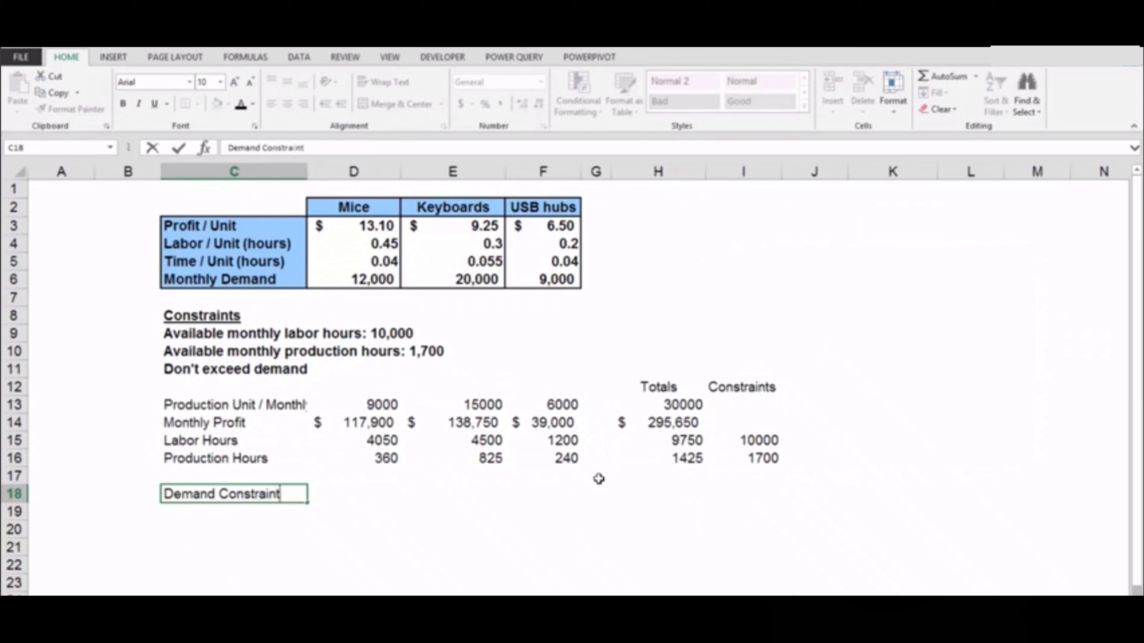
pyautogui.press('Tab')
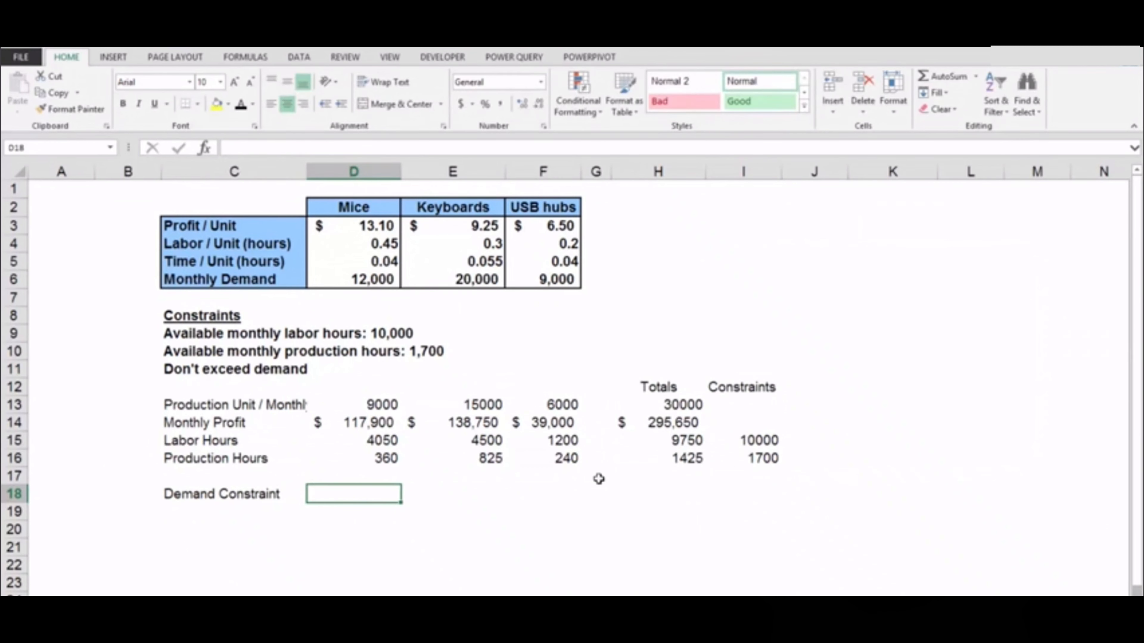
# Copy the monthly demand figures in D6:F6 and paste them as values only into the demand constraint row, D18:F18
pyautogui.moveTo(356, 280); pyautogui.dragTo(559, 280)
pyautogui.hotkey('ctrl', 'c')
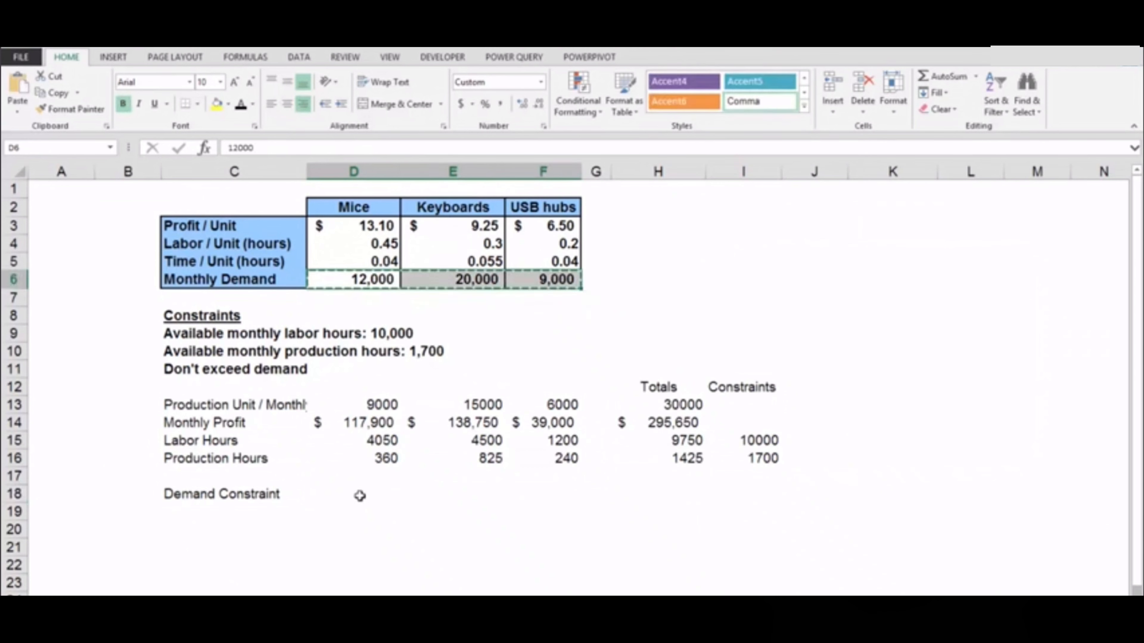
pyautogui.rightClick(360, 496)
pyautogui.click(414, 276)
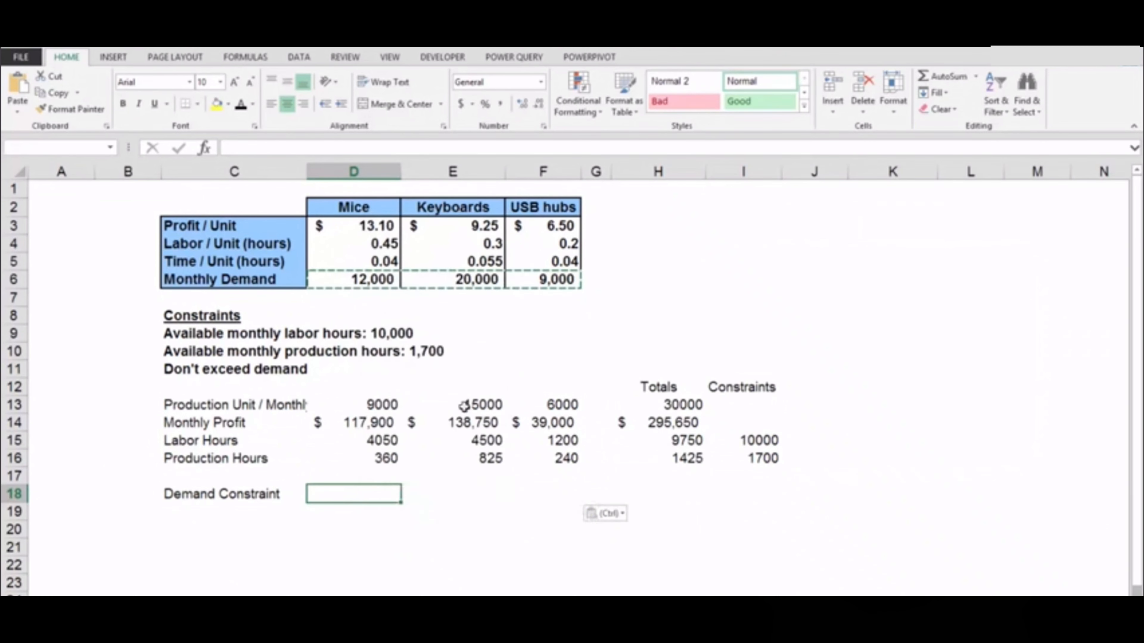
pyautogui.click(466, 494)
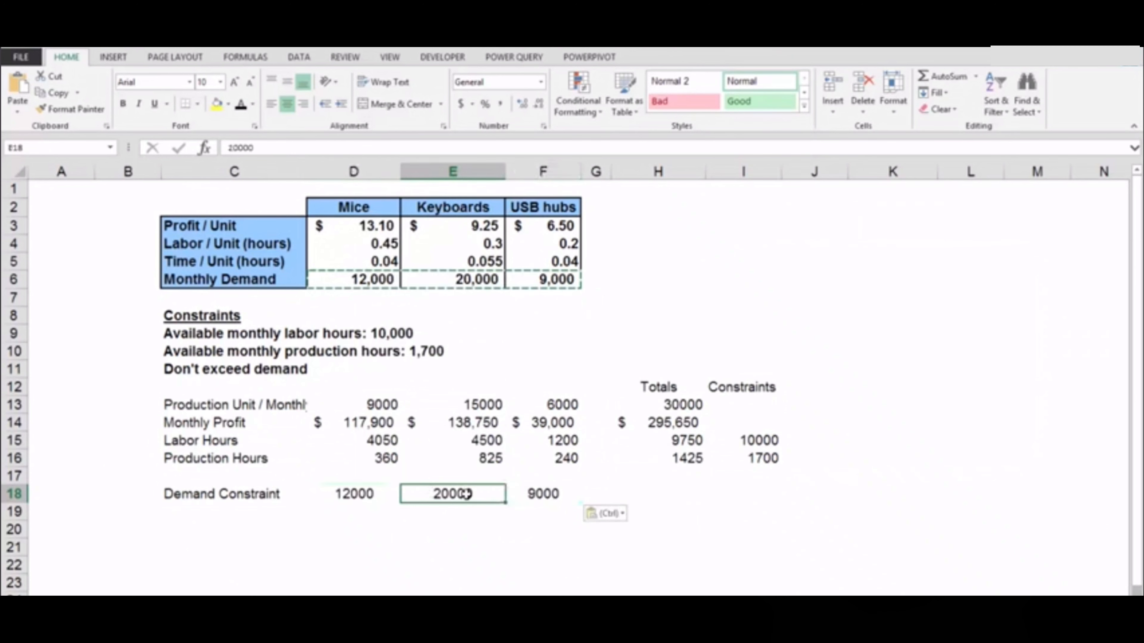
# Format the production units in D13:F13 and the demand constraints in D18:F18 with comma separators and no decimals
pyautogui.moveTo(357, 496); pyautogui.dragTo(525, 494)
pyautogui.moveTo(383, 412); pyautogui.dragTo(524, 403)
pyautogui.press('ctrl')
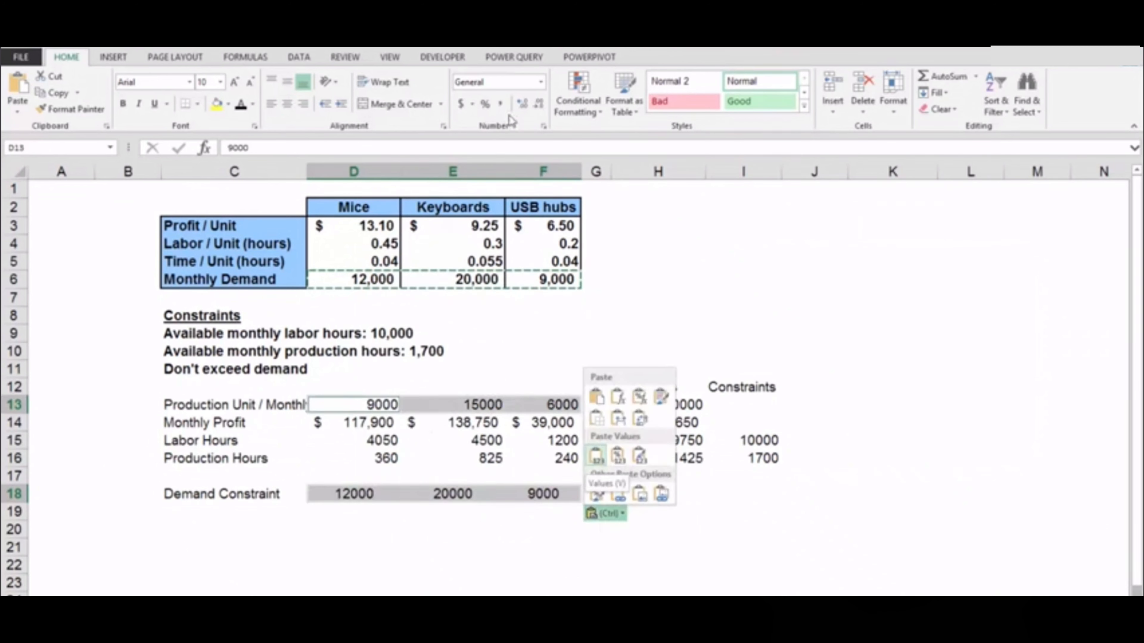
pyautogui.click(500, 105)
pyautogui.click(539, 104)
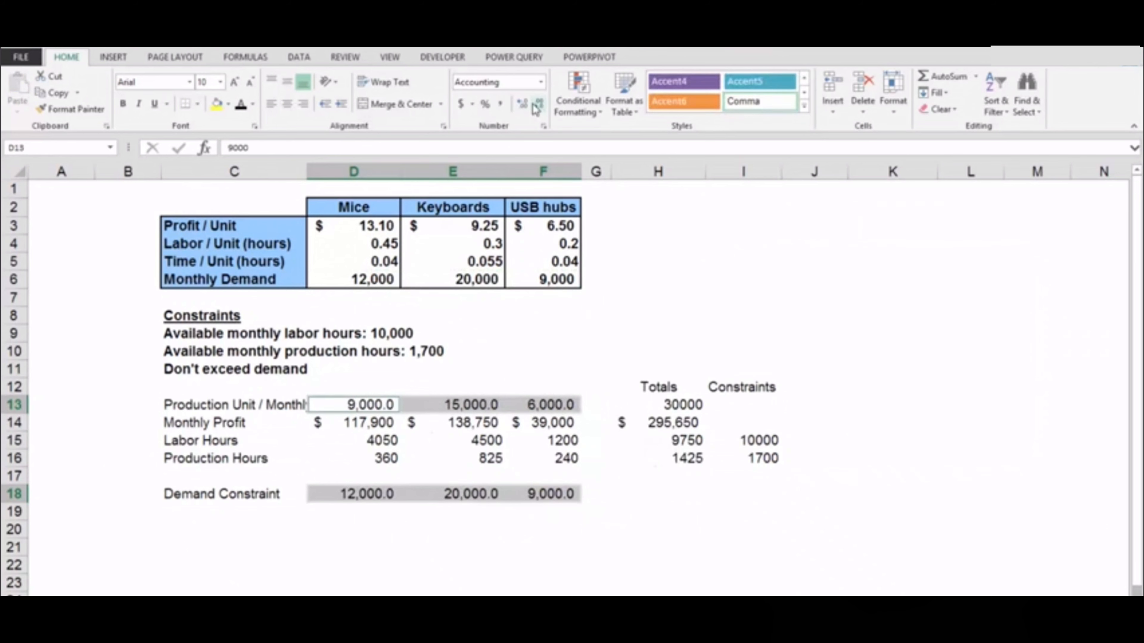
pyautogui.click(536, 107)
pyautogui.click(631, 546)
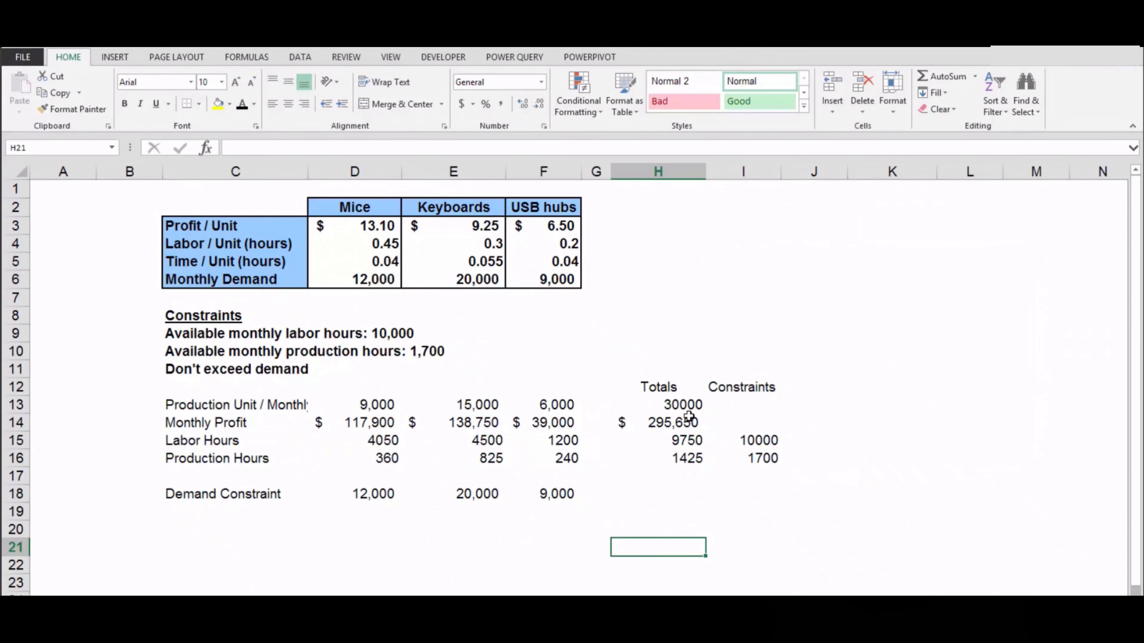
# Fill the total monthly profit cell H14 with the standard light green color
pyautogui.click(682, 423)
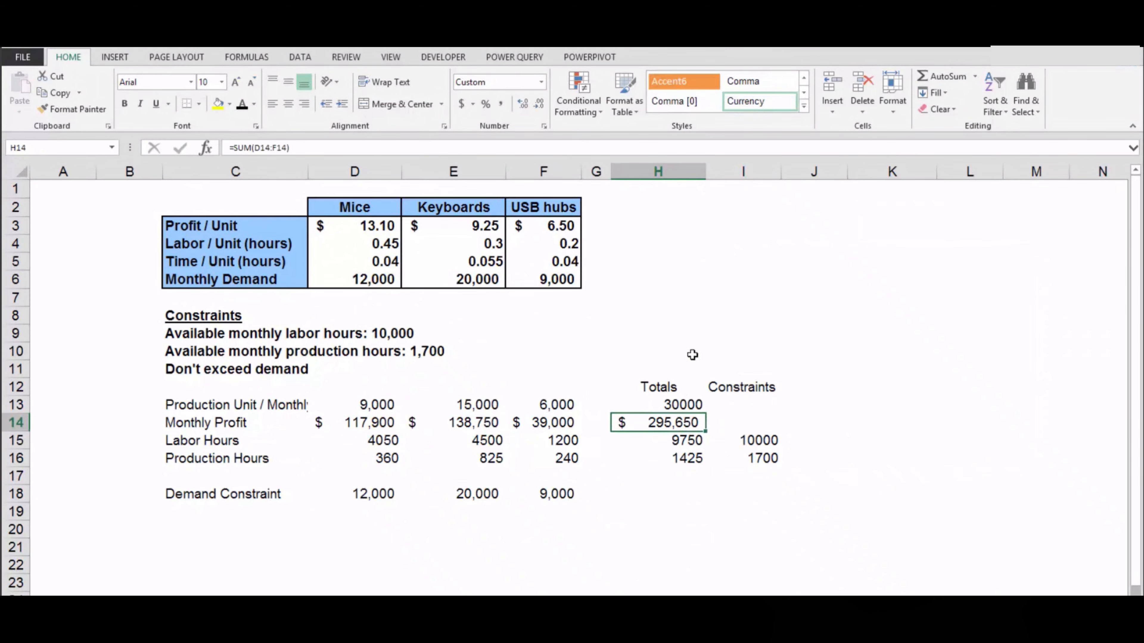
pyautogui.click(230, 104)
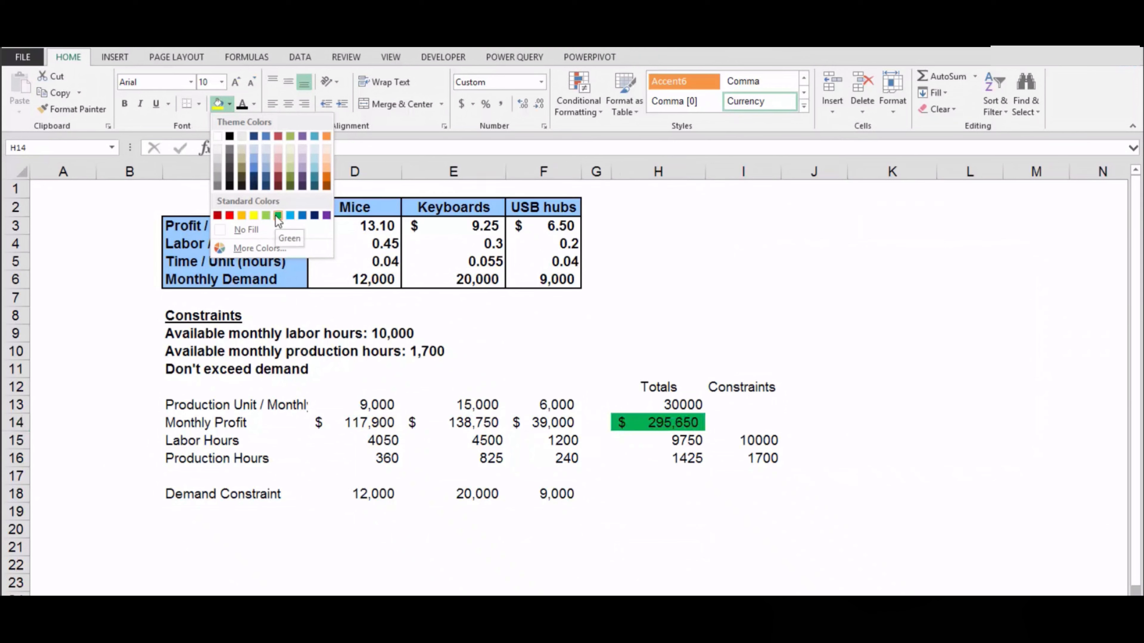
pyautogui.click(265, 215)
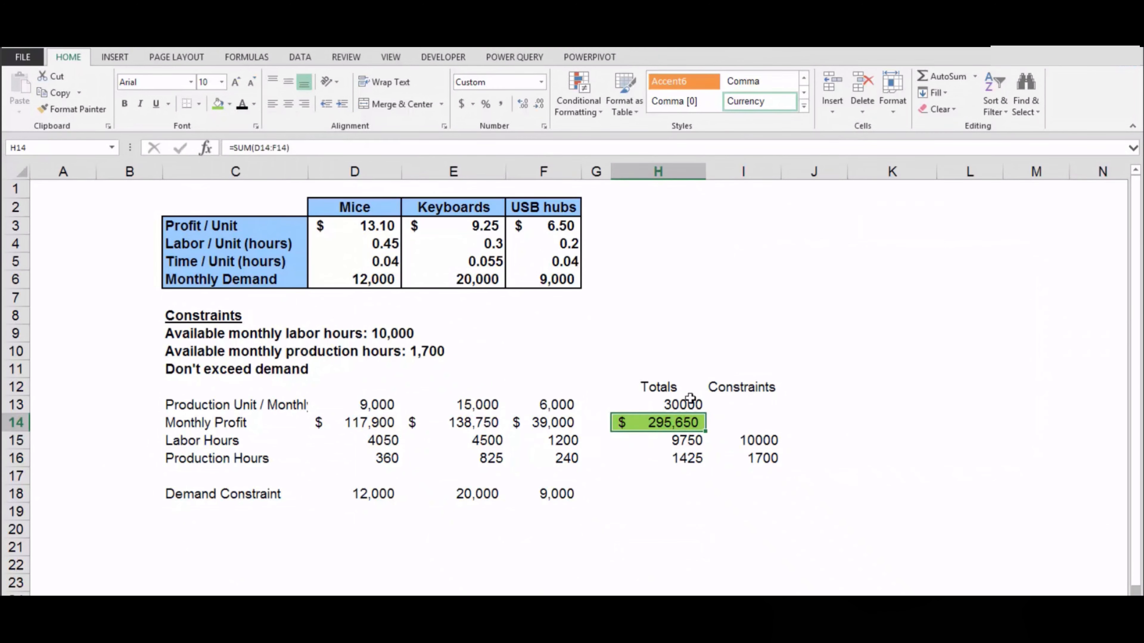
# Fill the constraint cells I15:I16 and D18:F18 with a light red theme color
pyautogui.moveTo(744, 439); pyautogui.dragTo(748, 456)
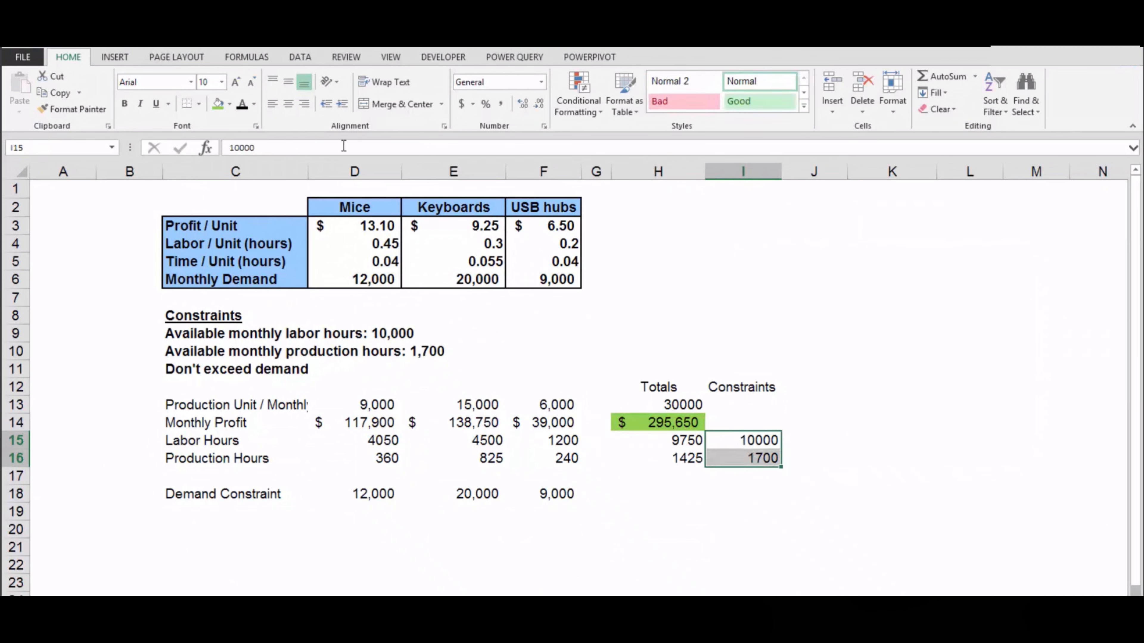
pyautogui.click(230, 104)
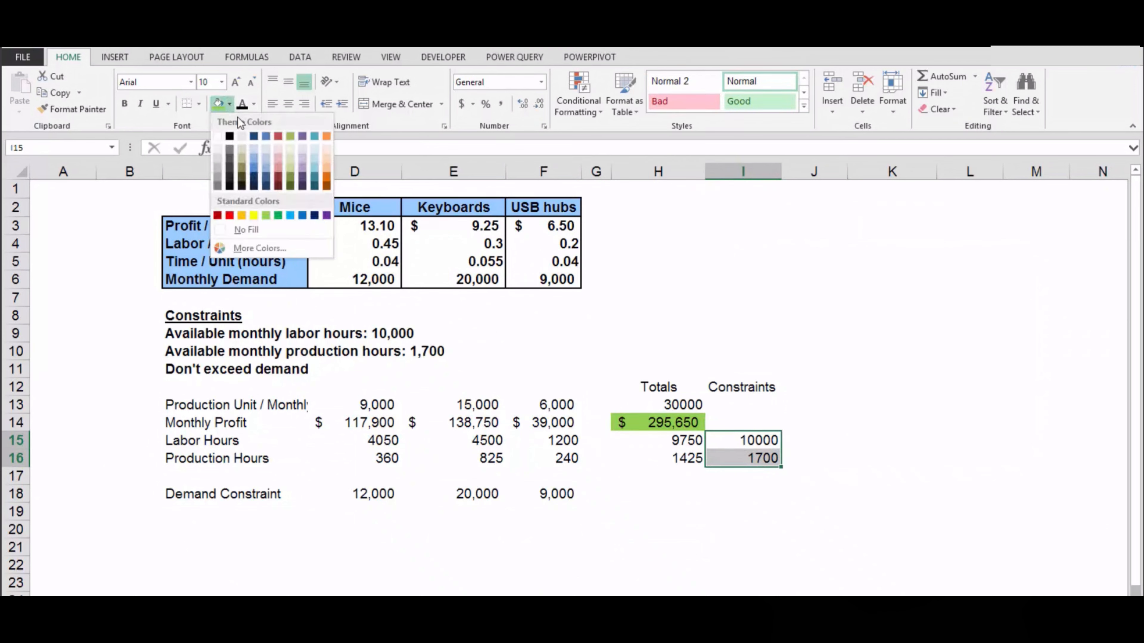
pyautogui.click(278, 160)
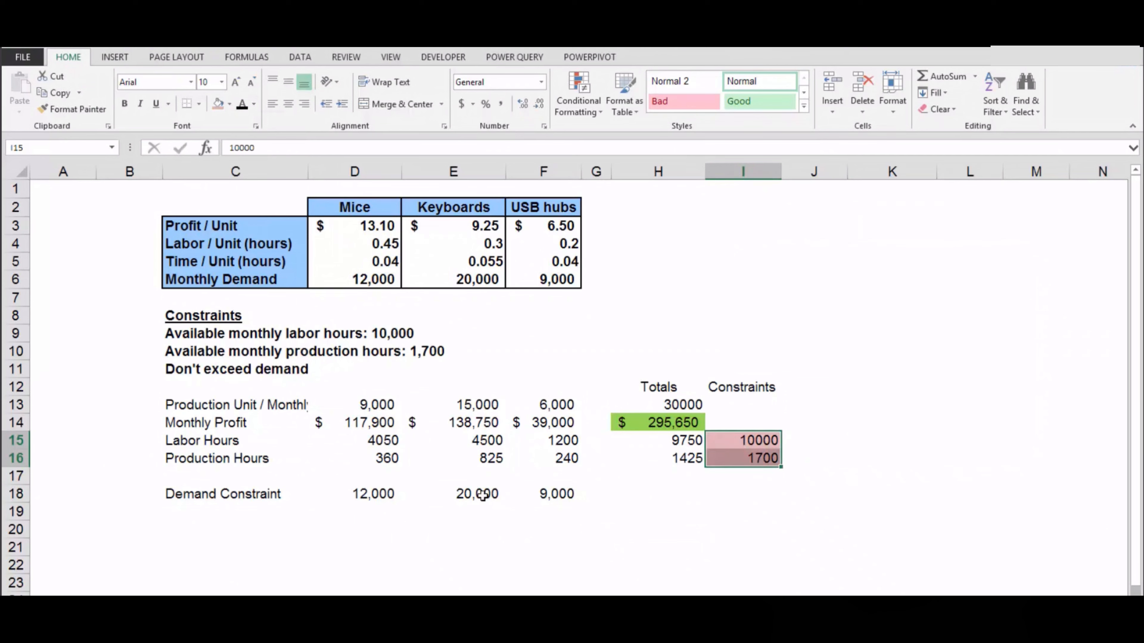
pyautogui.moveTo(356, 493); pyautogui.dragTo(549, 493)
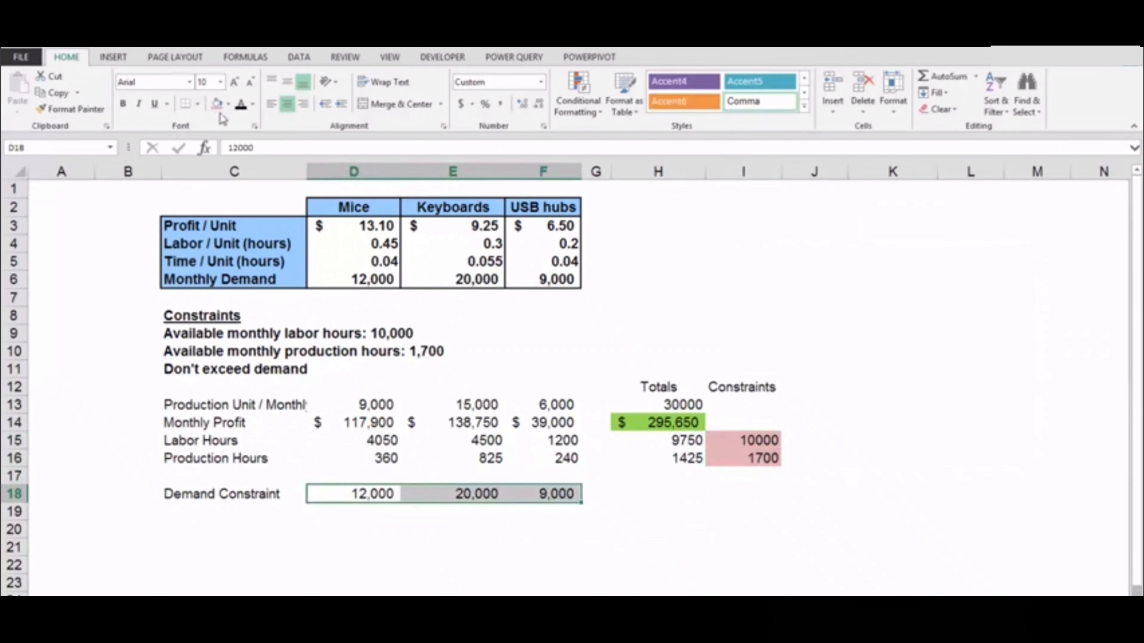
pyautogui.click(217, 104)
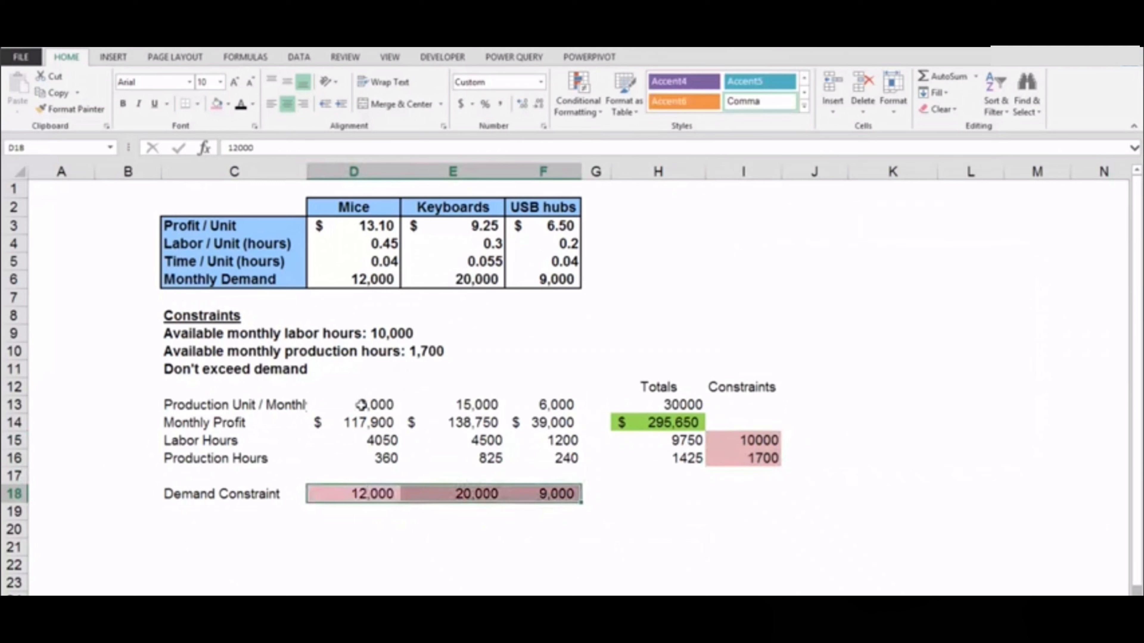
# Fill the monthly production unit cells D13:F13 with yellow
pyautogui.moveTo(361, 405); pyautogui.dragTo(555, 402)
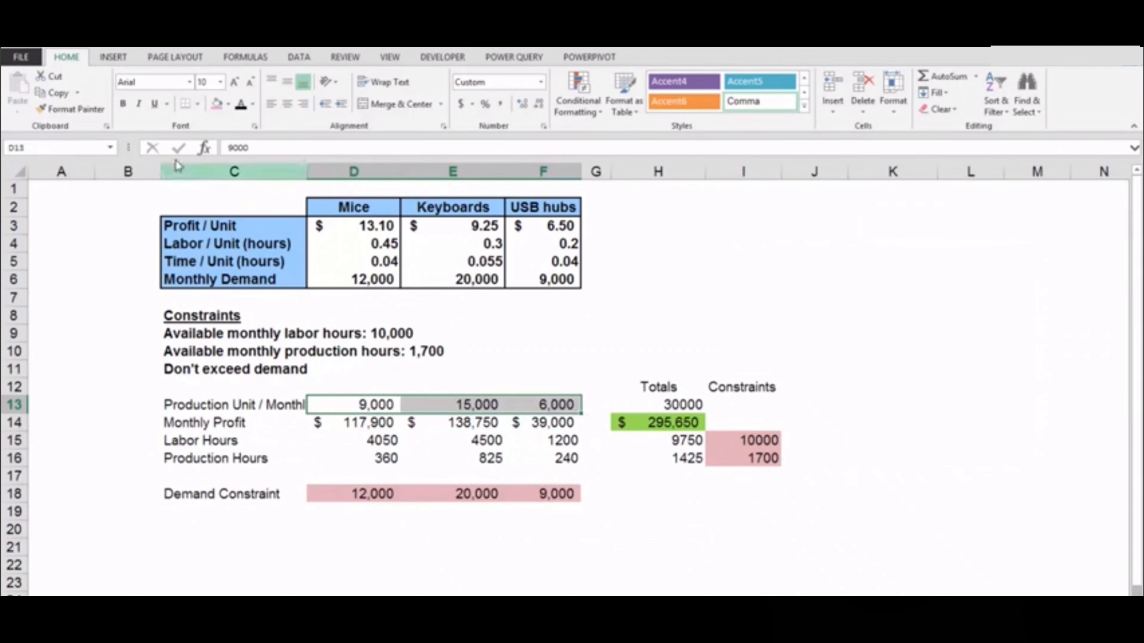
pyautogui.click(230, 106)
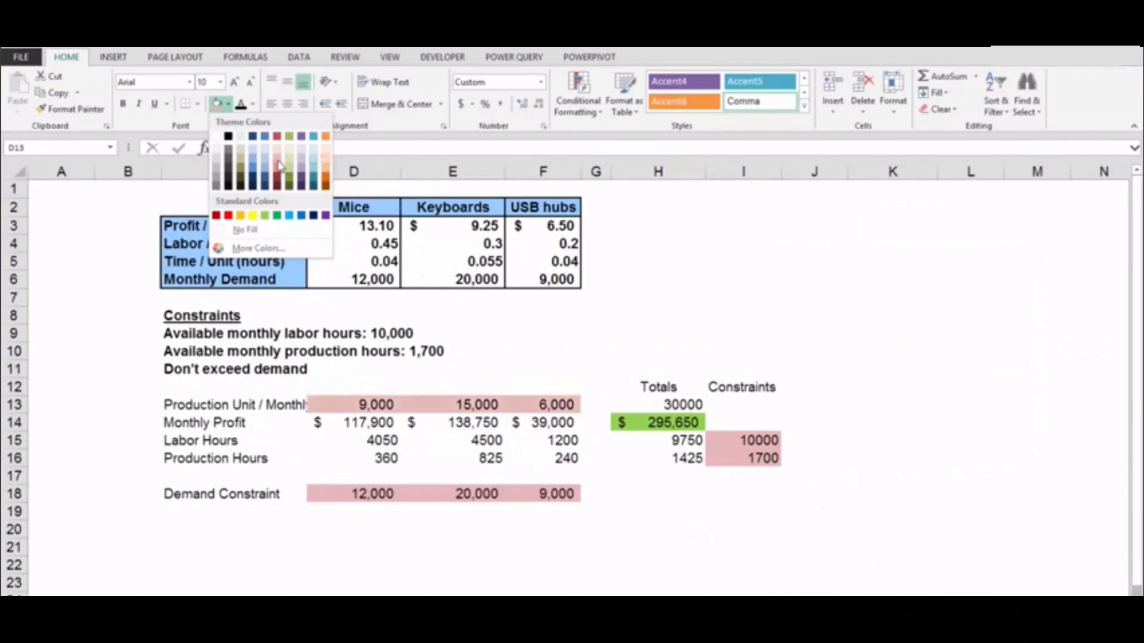
pyautogui.click(253, 215)
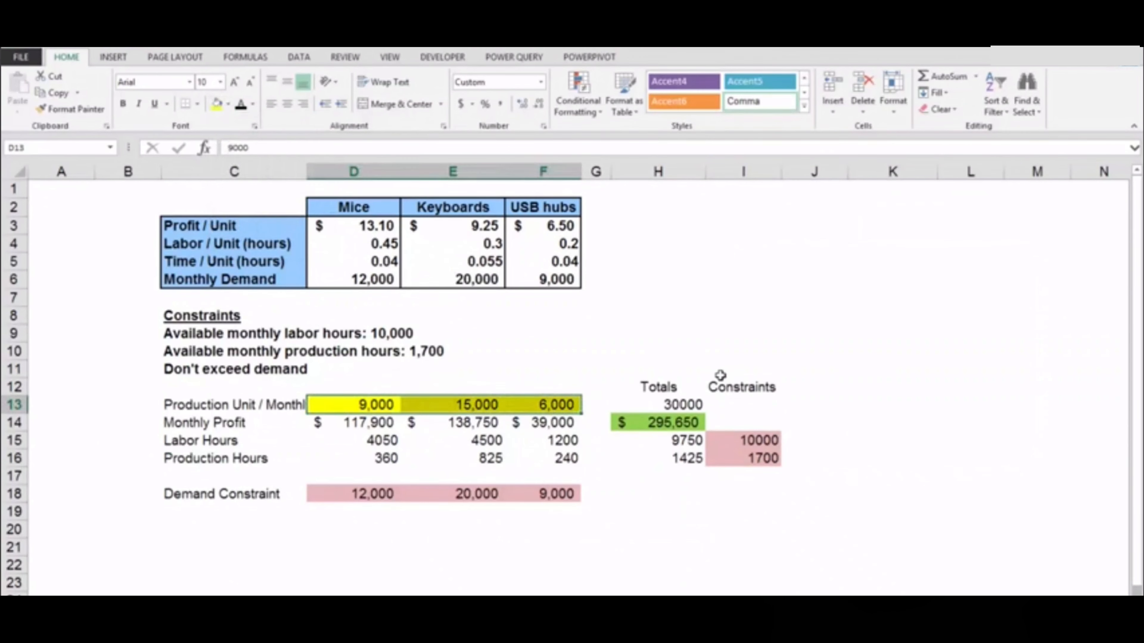
pyautogui.click(660, 546)
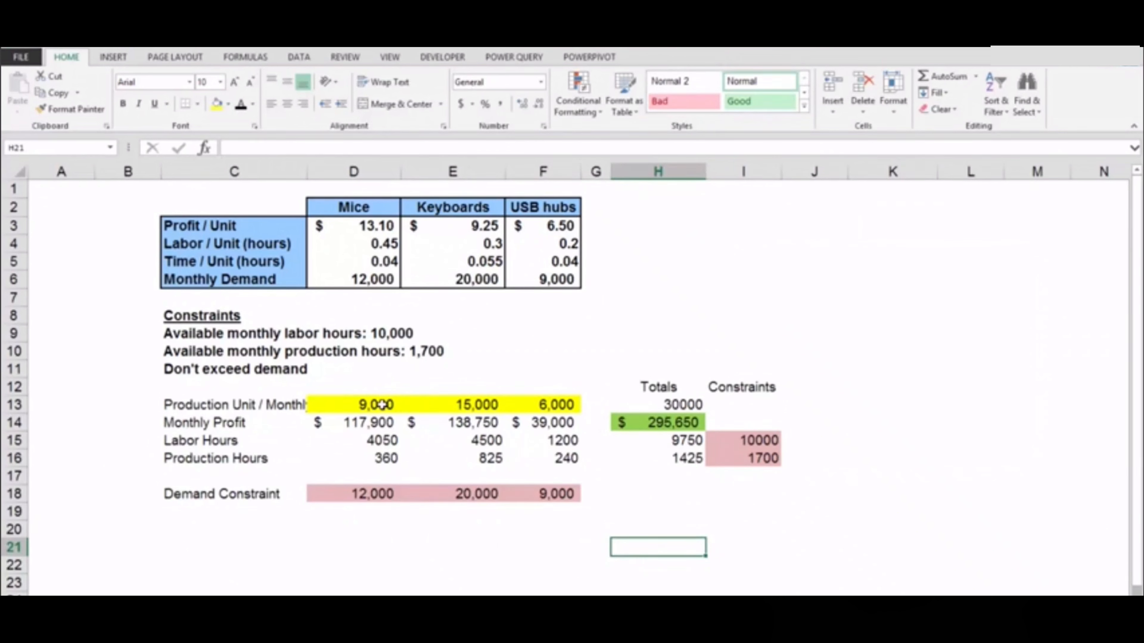
pyautogui.moveTo(382, 405); pyautogui.dragTo(524, 403)
pyautogui.click(645, 428)
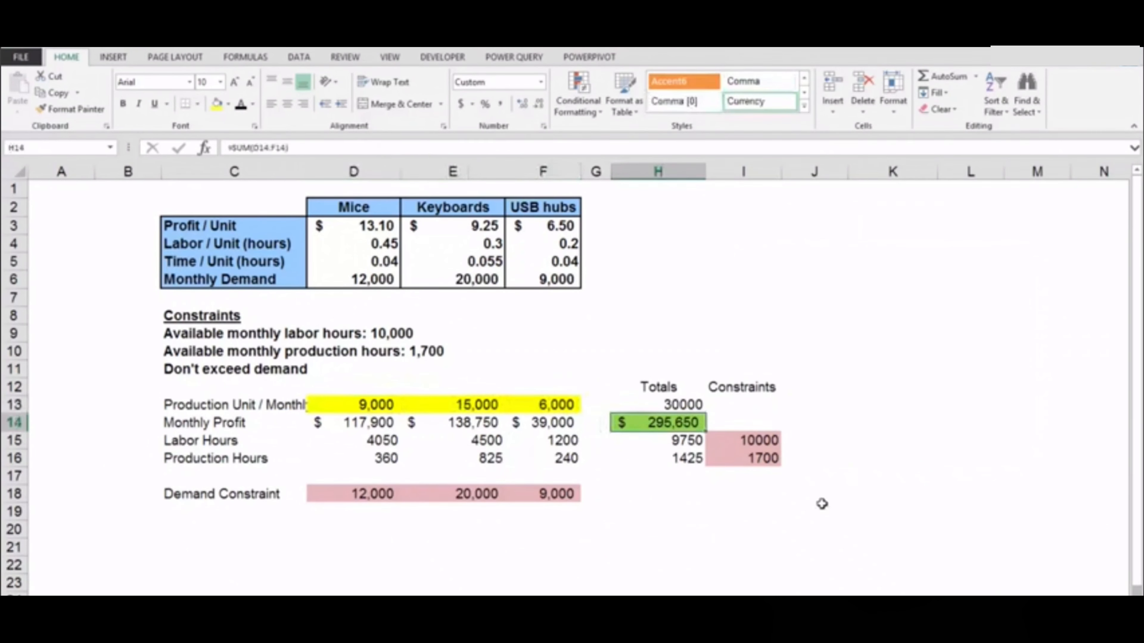
pyautogui.moveTo(748, 440); pyautogui.dragTo(766, 457)
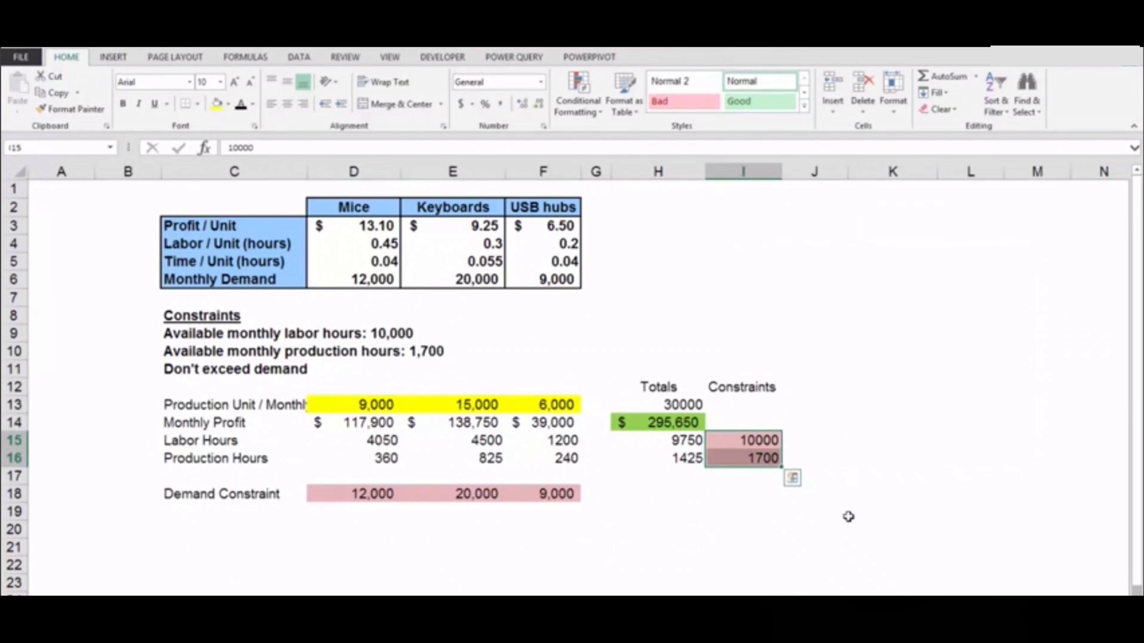
pyautogui.click(814, 534)
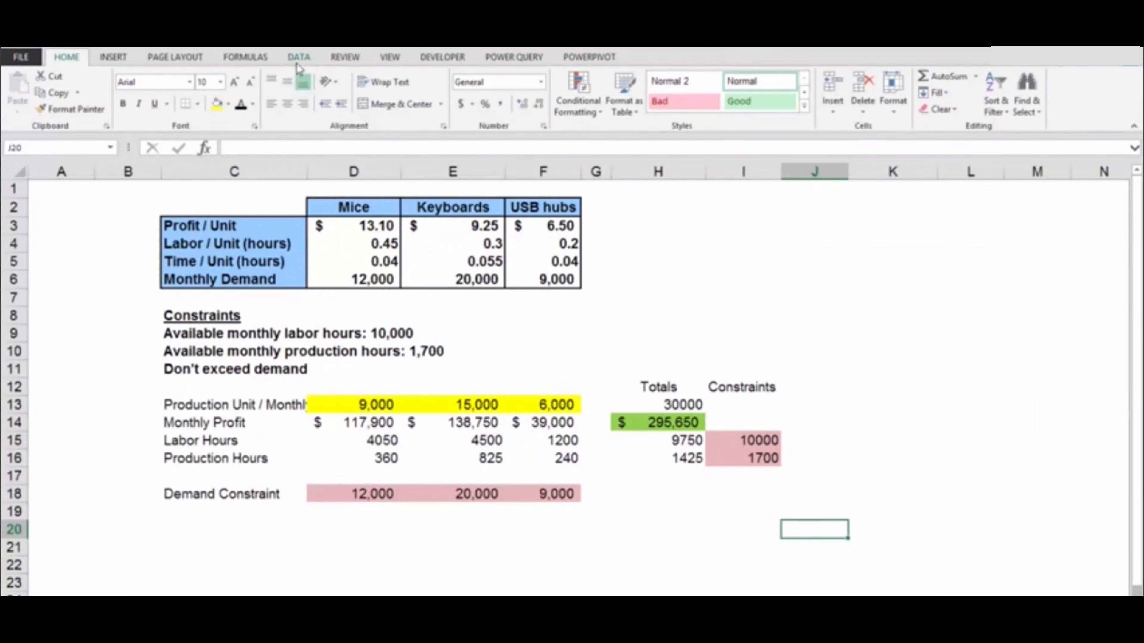
# Make sure the Solver Add-in and Analysis ToolPak are enabled among the Excel add-ins
pyautogui.click(20, 58)
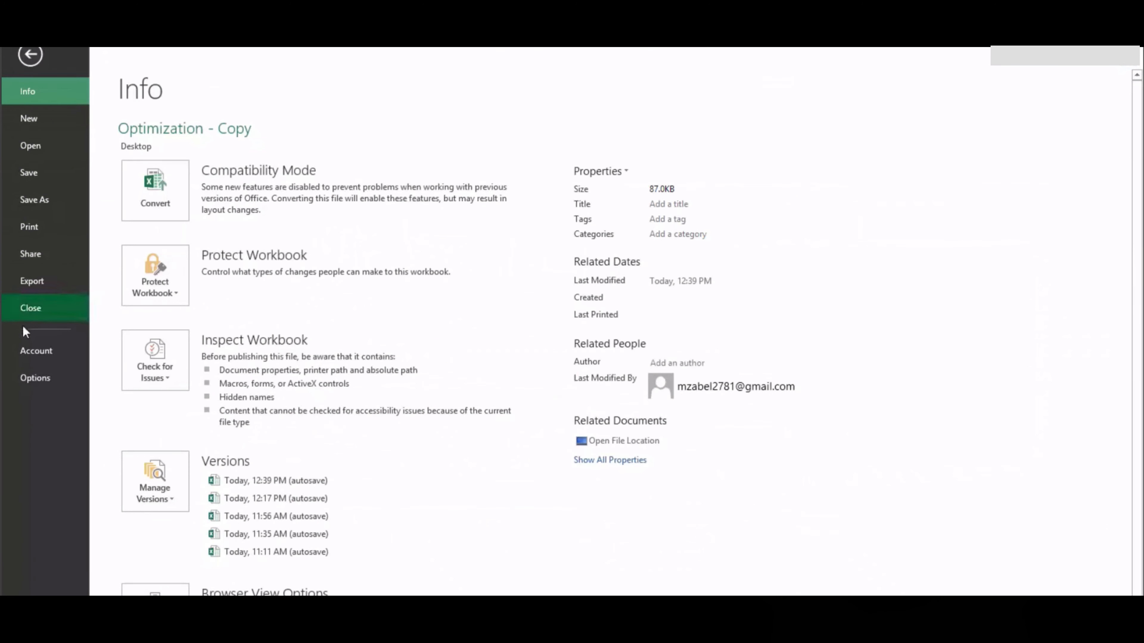
pyautogui.click(45, 377)
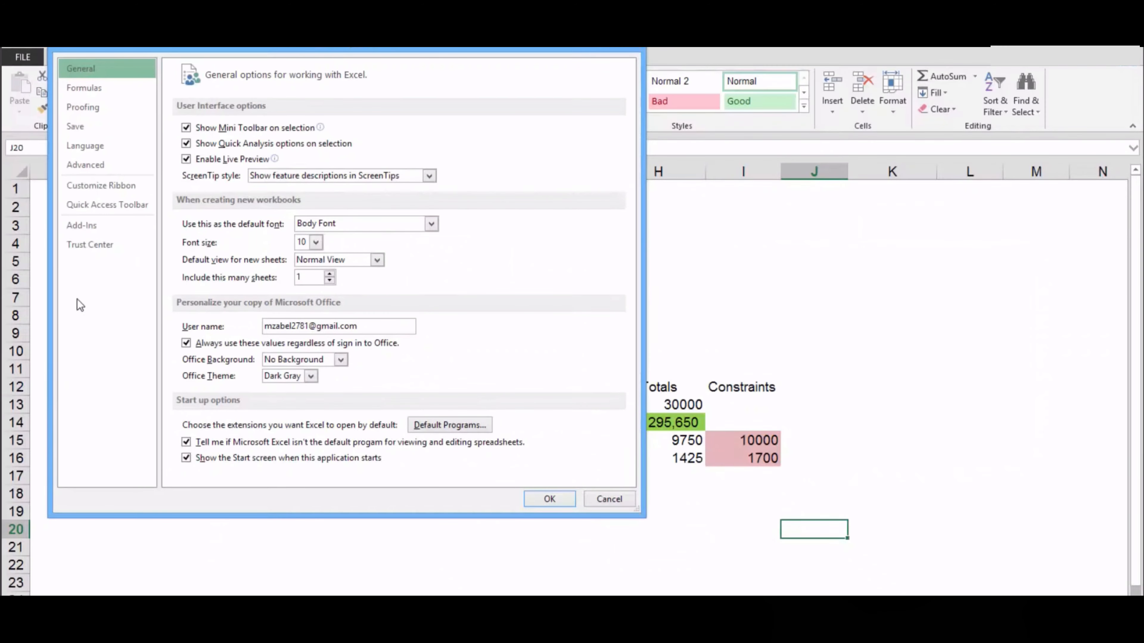
pyautogui.click(82, 225)
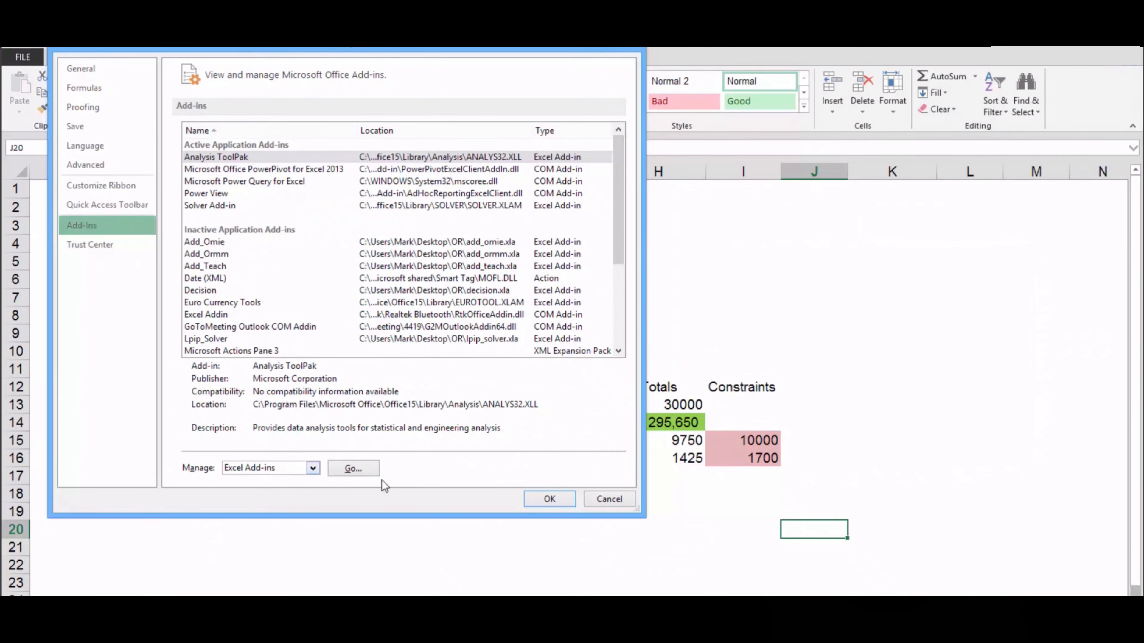
pyautogui.click(342, 468)
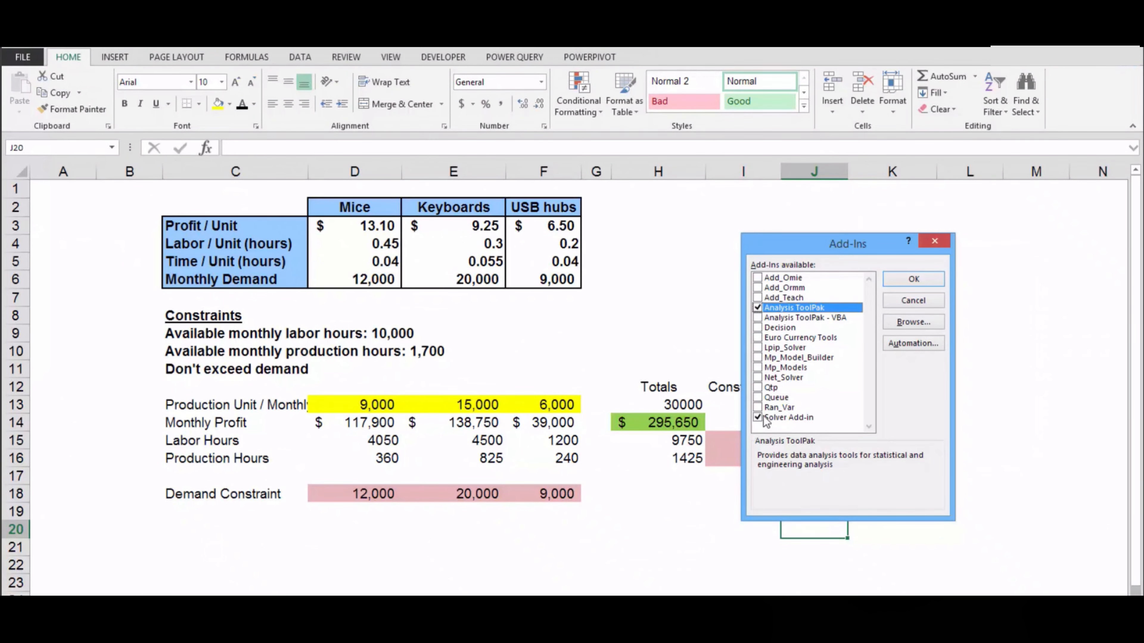
pyautogui.click(914, 279)
pyautogui.click(944, 295)
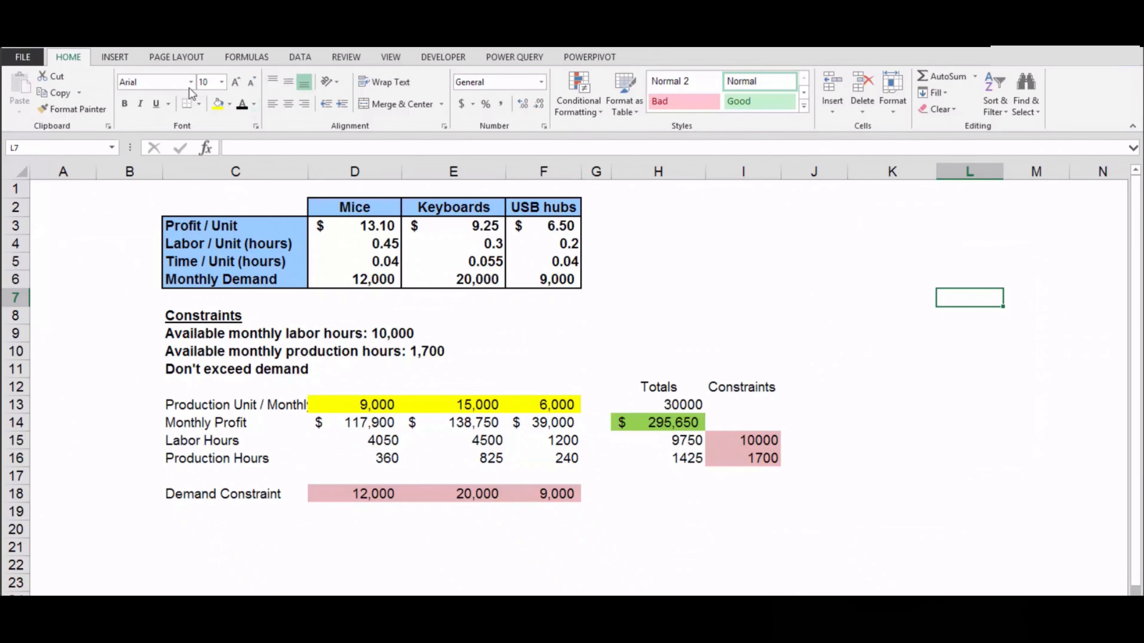
# Start Solver and set its objective to the total monthly profit cell H14
pyautogui.click(298, 58)
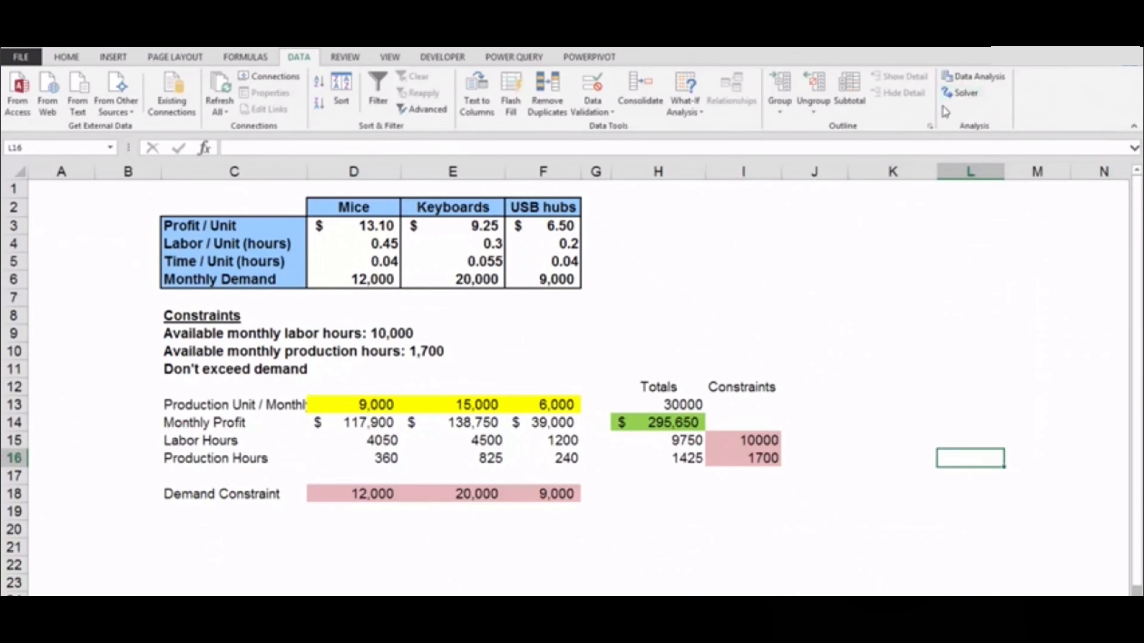
pyautogui.click(958, 96)
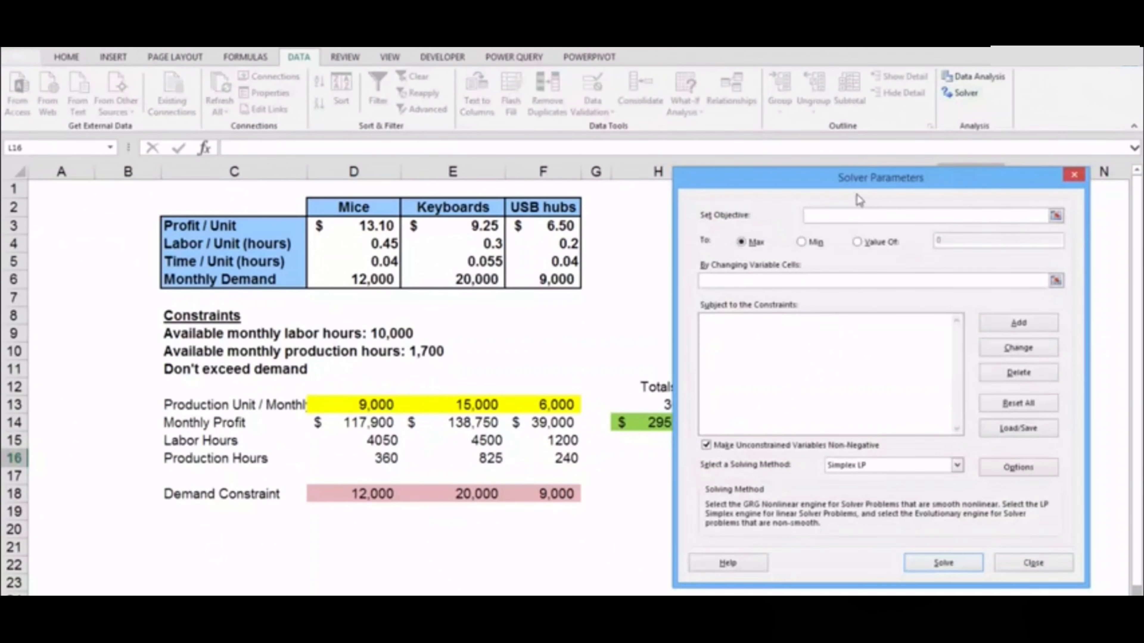
pyautogui.moveTo(862, 186)
pyautogui.mouseDown()
pyautogui.moveTo(928, 177)
pyautogui.moveTo(882, 161)
pyautogui.moveTo(899, 135)
pyautogui.moveTo(1091, 298)
pyautogui.moveTo(1023, 118)
pyautogui.moveTo(989, 167)
pyautogui.moveTo(894, 159)
pyautogui.moveTo(867, 168)
pyautogui.mouseUp()
pyautogui.click(821, 204)
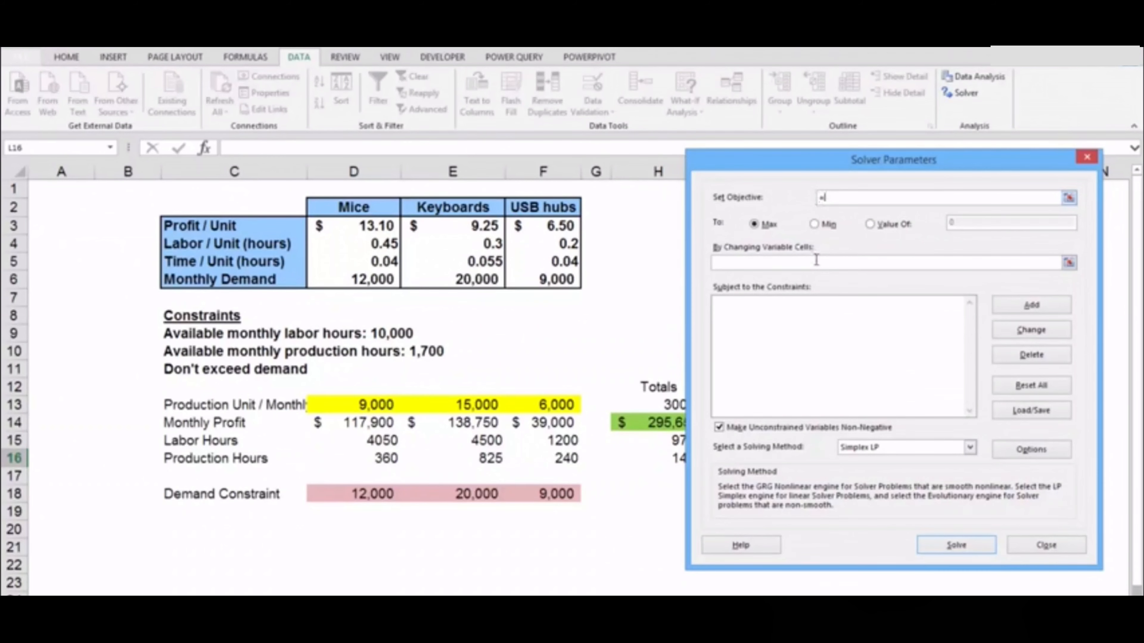
pyautogui.write('=')
pyautogui.click(655, 421)
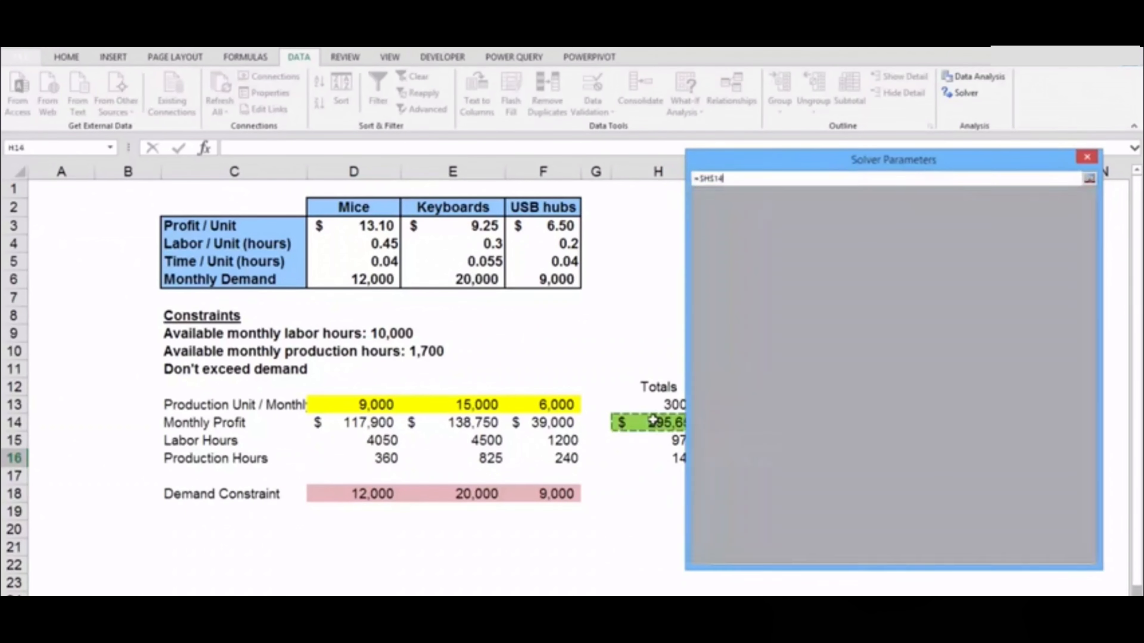
pyautogui.moveTo(830, 172); pyautogui.dragTo(915, 180)
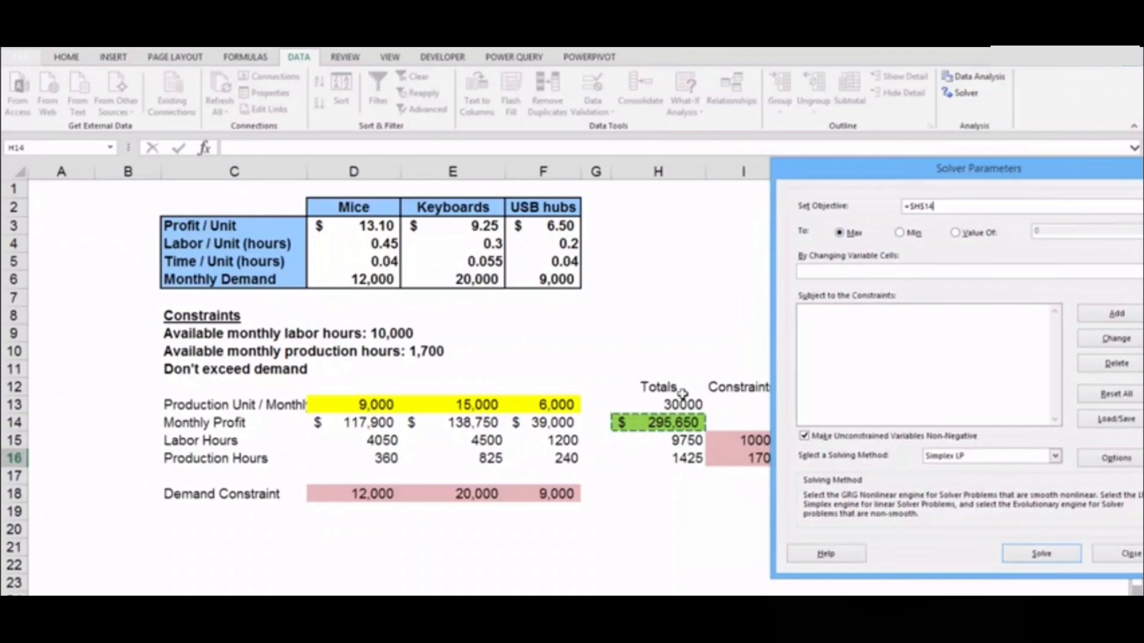
pyautogui.moveTo(896, 180); pyautogui.dragTo(841, 177)
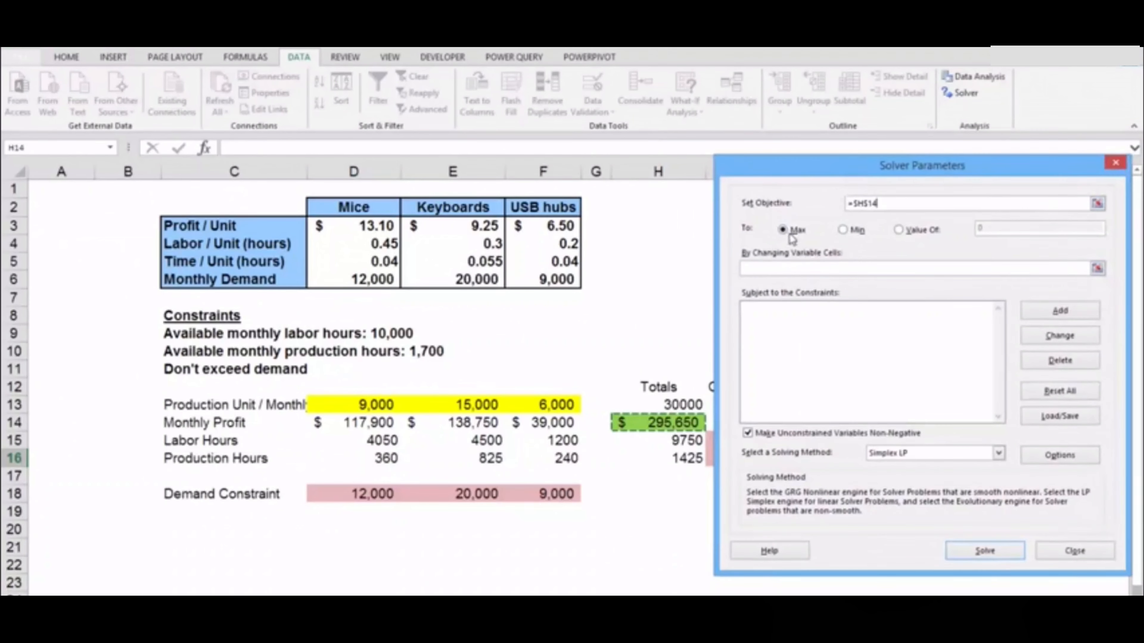
pyautogui.click(899, 230)
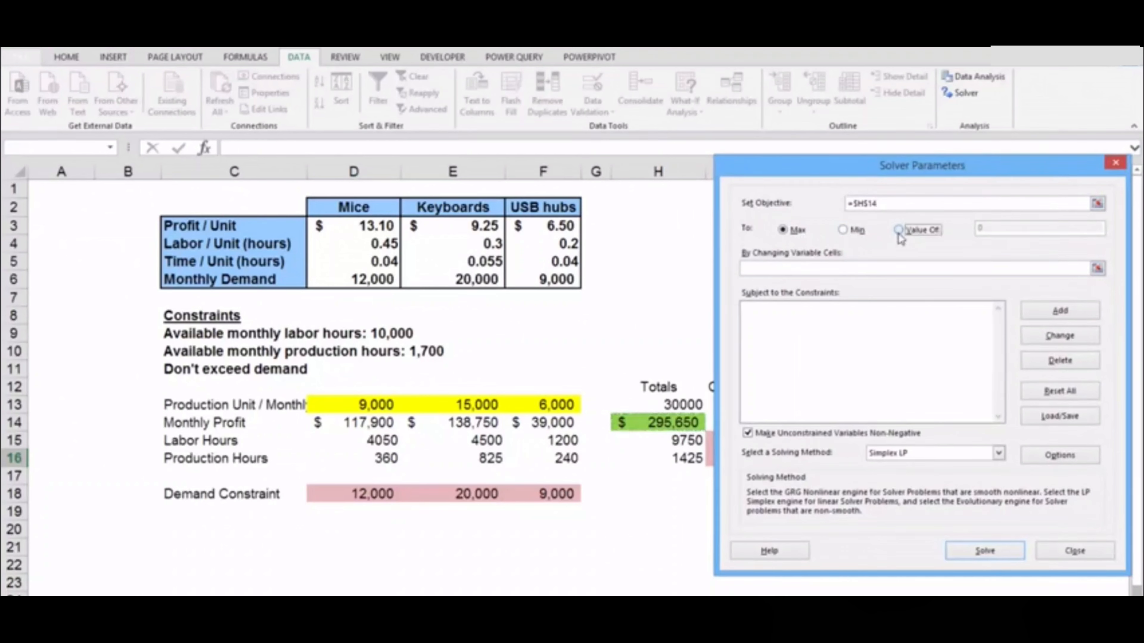
pyautogui.click(981, 229)
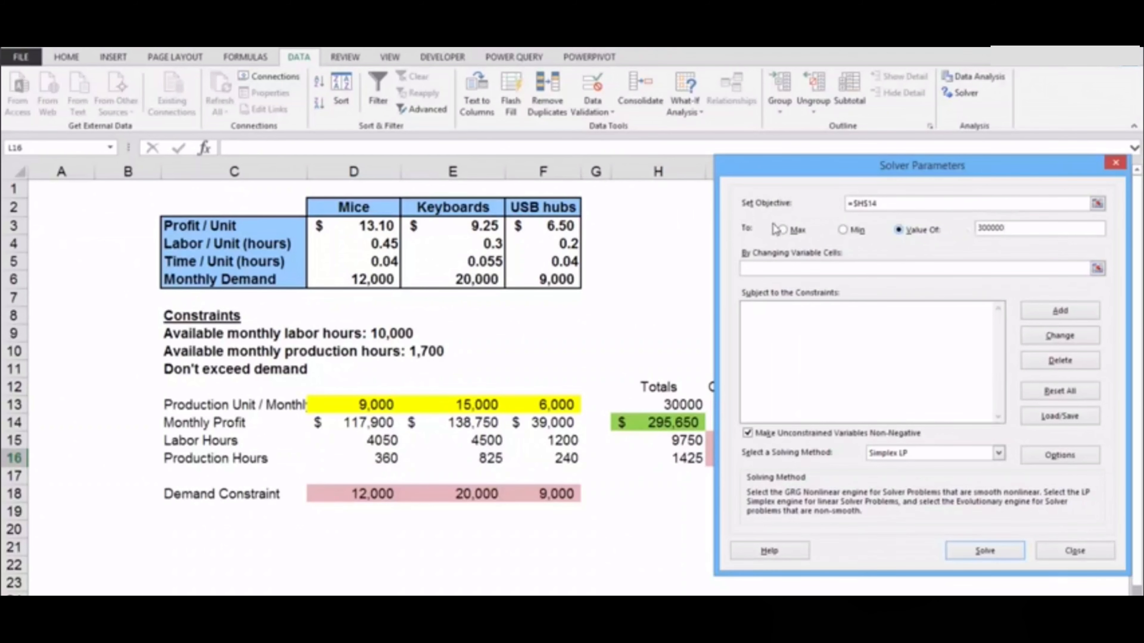
pyautogui.click(785, 230)
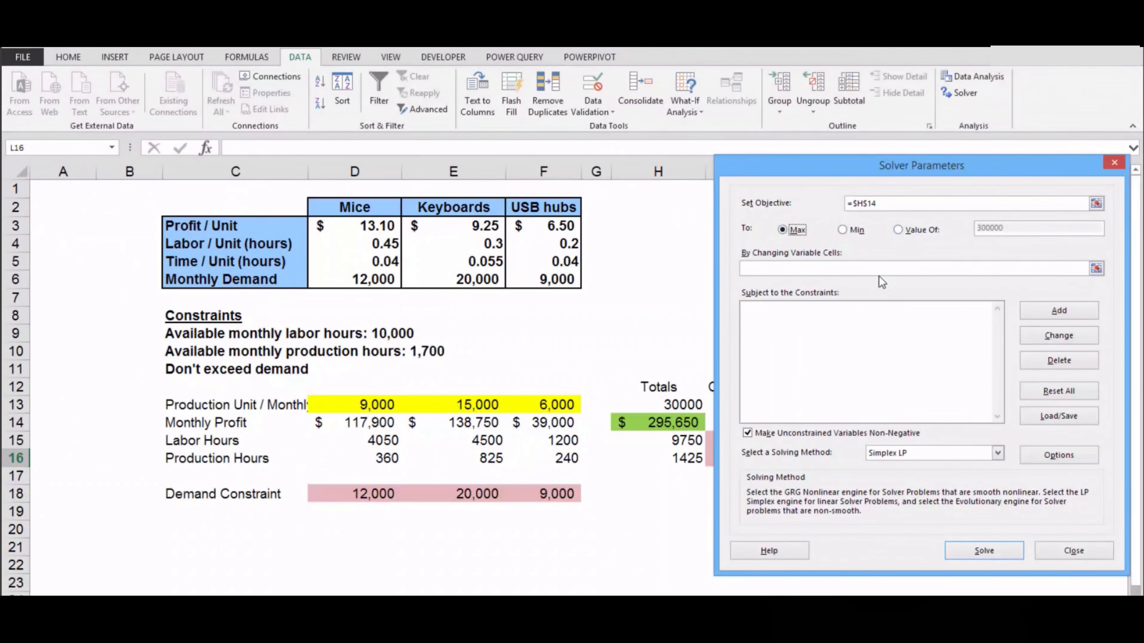
# Set the Solver's changing variable cells to the monthly production units in D13:F13
pyautogui.click(868, 271)
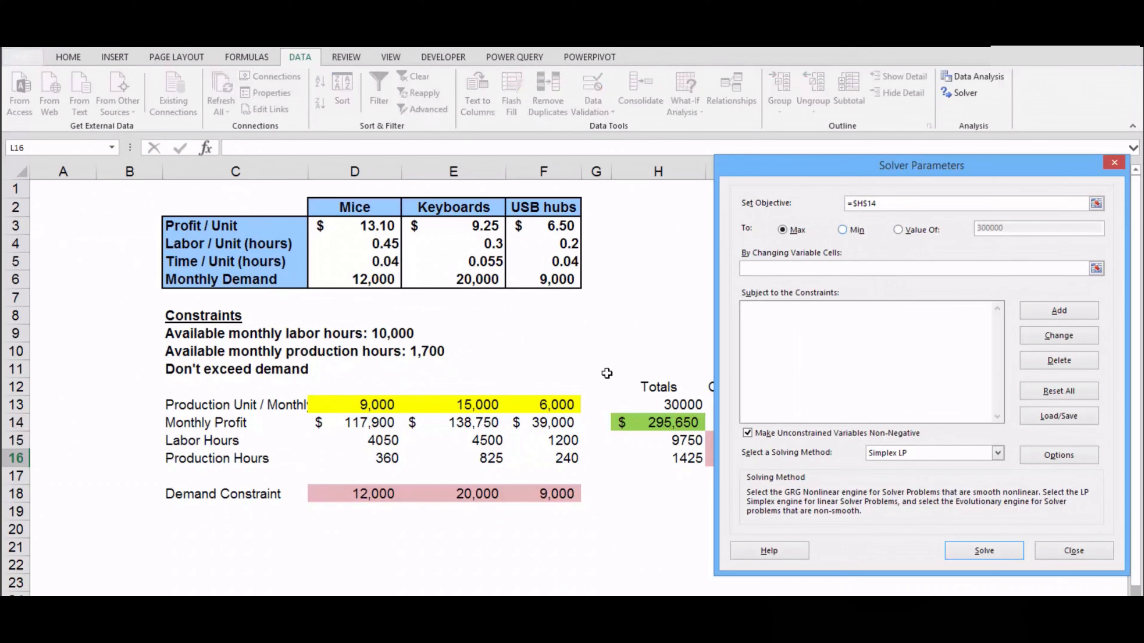
pyautogui.moveTo(360, 405); pyautogui.dragTo(549, 406)
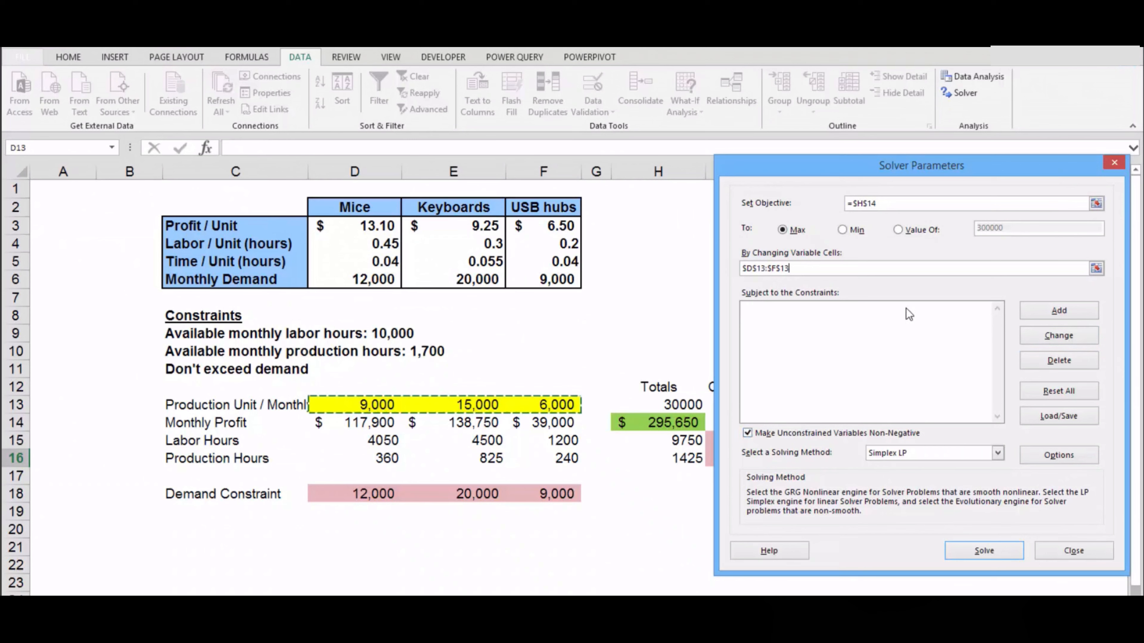
# Add a Solver constraint that keeps total labor hours H15 less than or equal to the limit in I15
pyautogui.click(1059, 311)
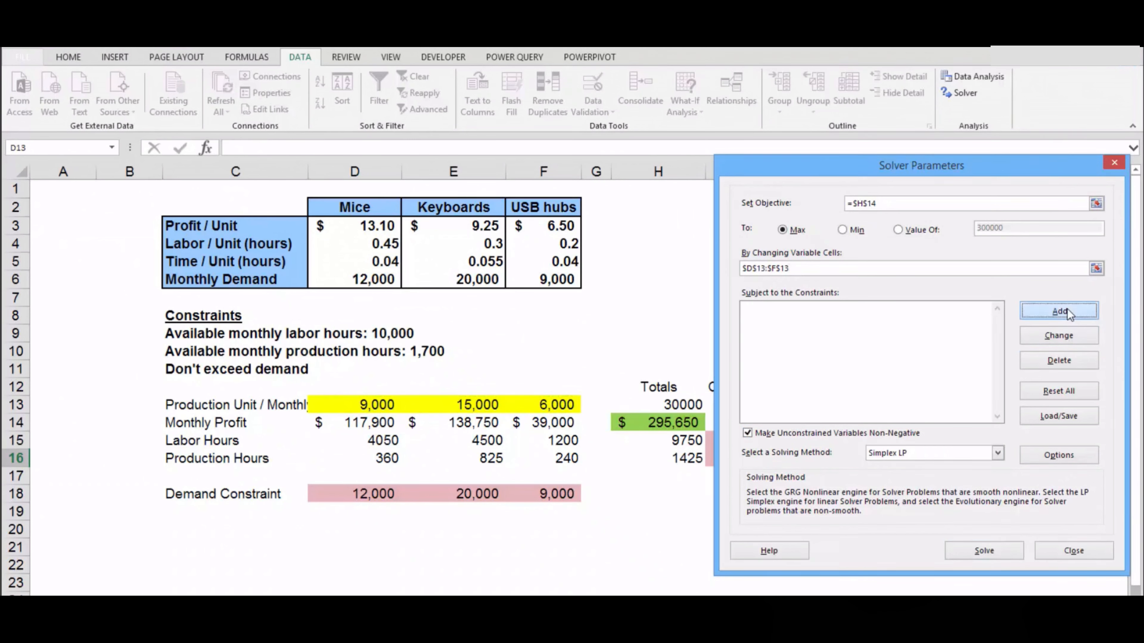
pyautogui.moveTo(928, 329); pyautogui.dragTo(872, 235)
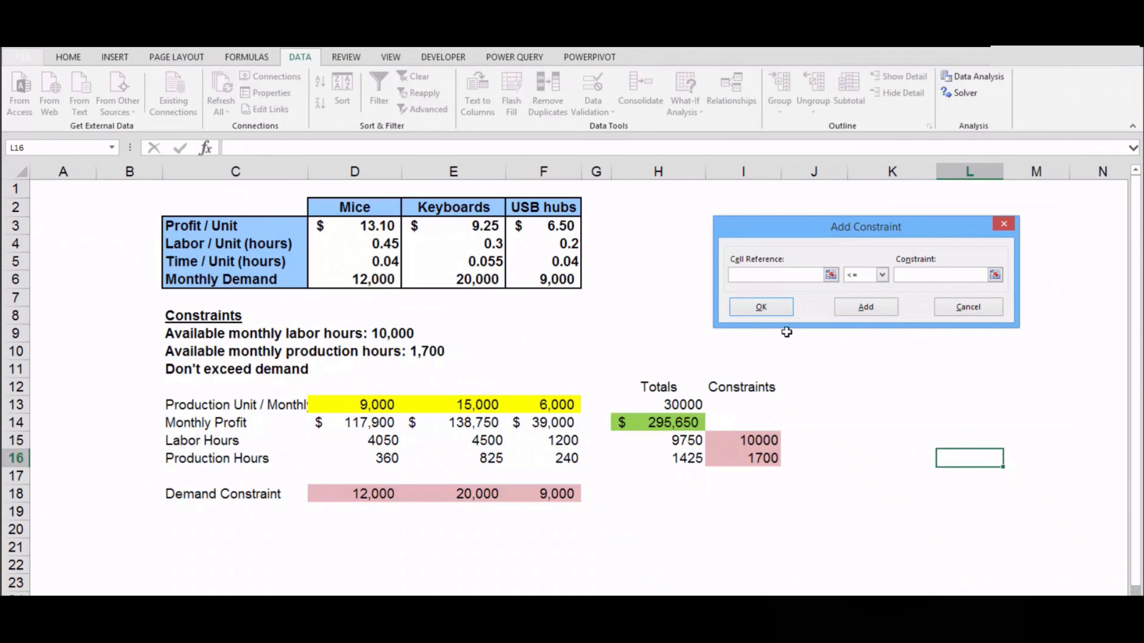
pyautogui.click(672, 444)
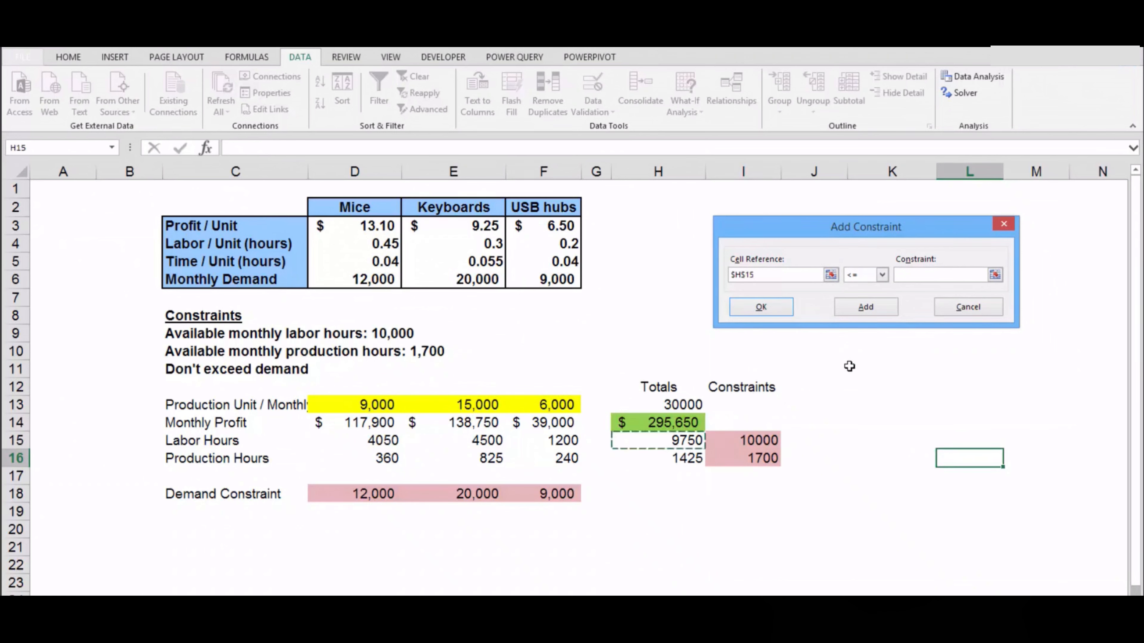
pyautogui.click(886, 275)
pyautogui.click(886, 275)
pyautogui.click(886, 276)
pyautogui.click(886, 276)
pyautogui.click(907, 278)
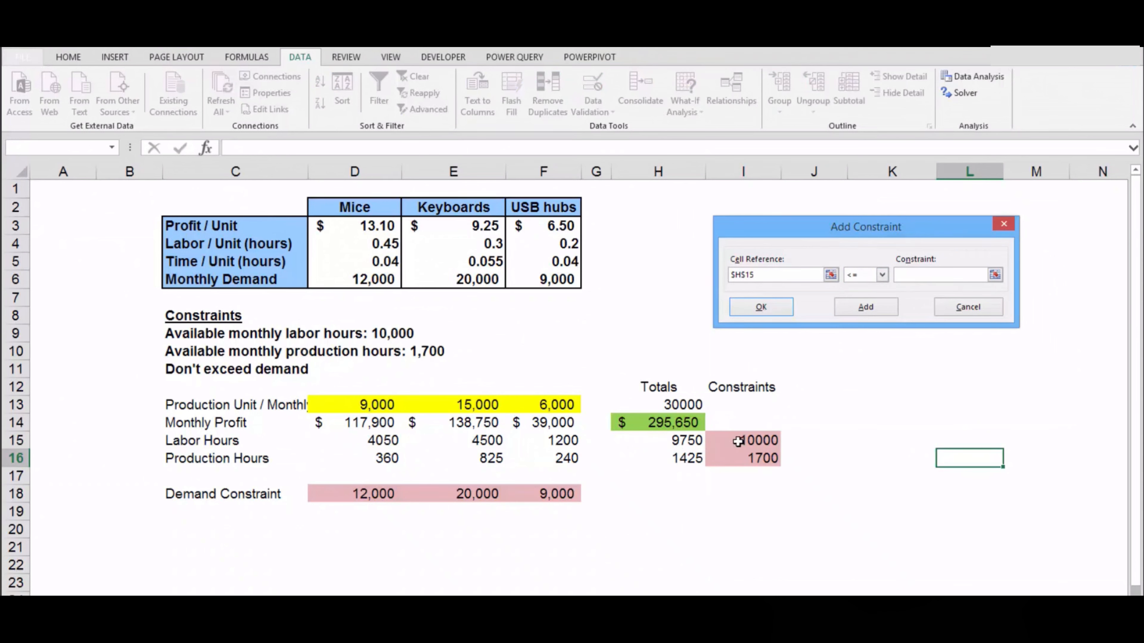
pyautogui.click(737, 442)
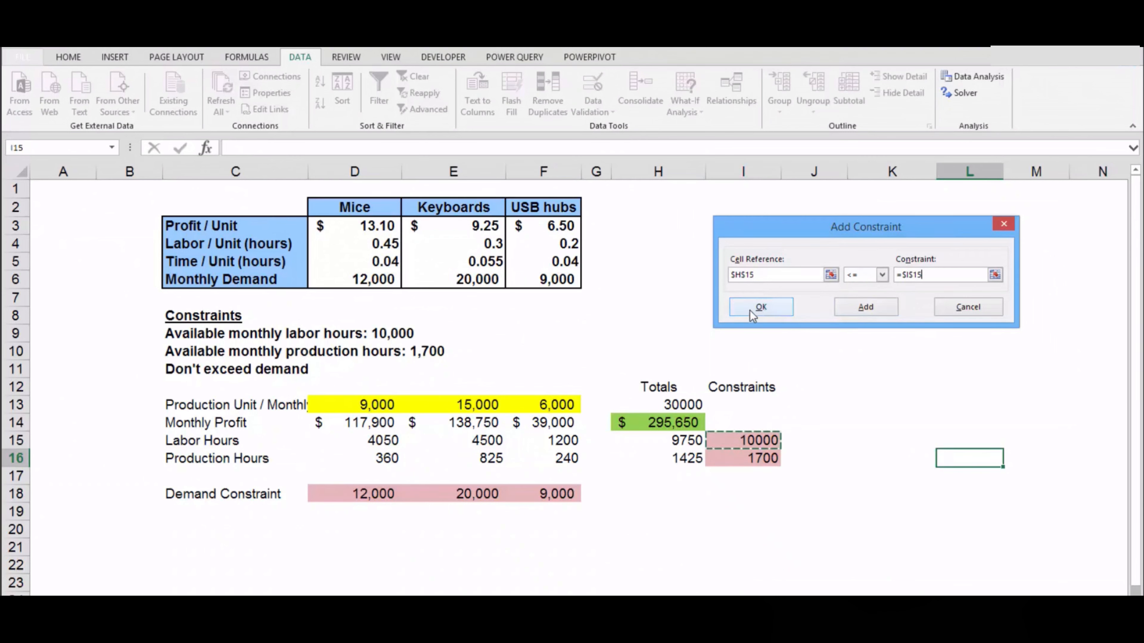
pyautogui.click(761, 307)
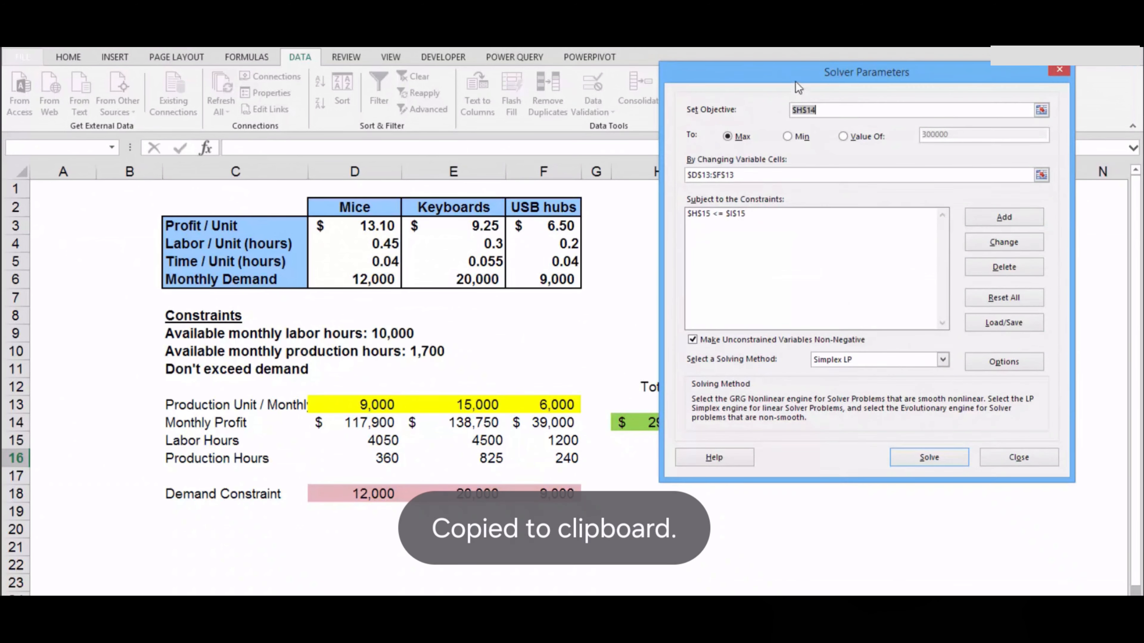
# Add a Solver constraint that keeps total production hours H16 less than or equal to the limit in I16
pyautogui.moveTo(799, 88); pyautogui.dragTo(825, 136)
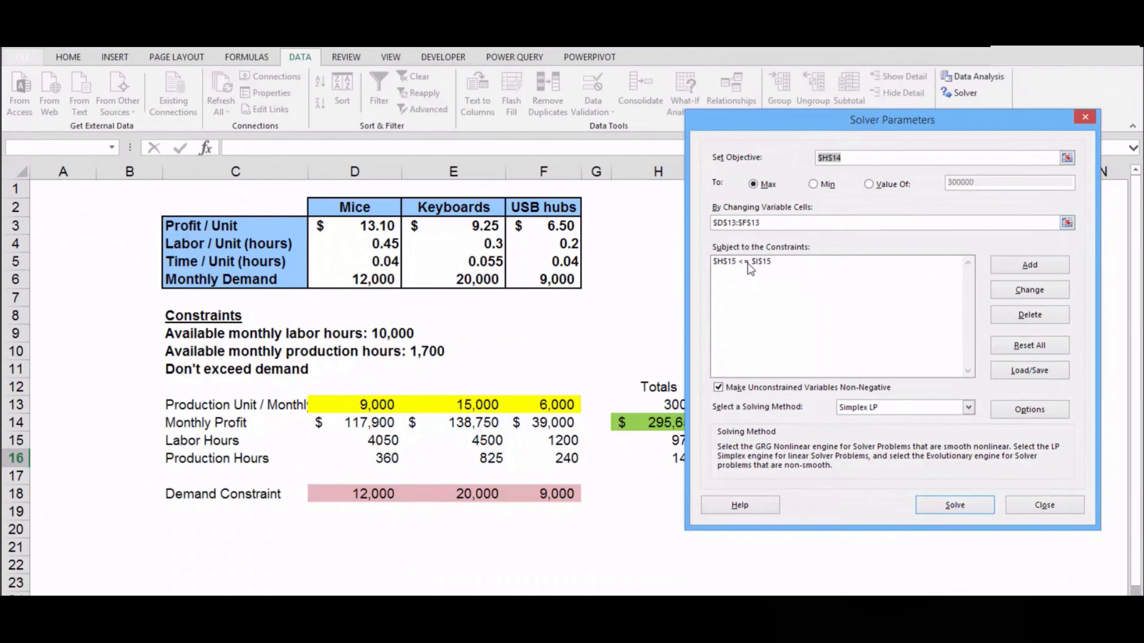
pyautogui.click(1027, 270)
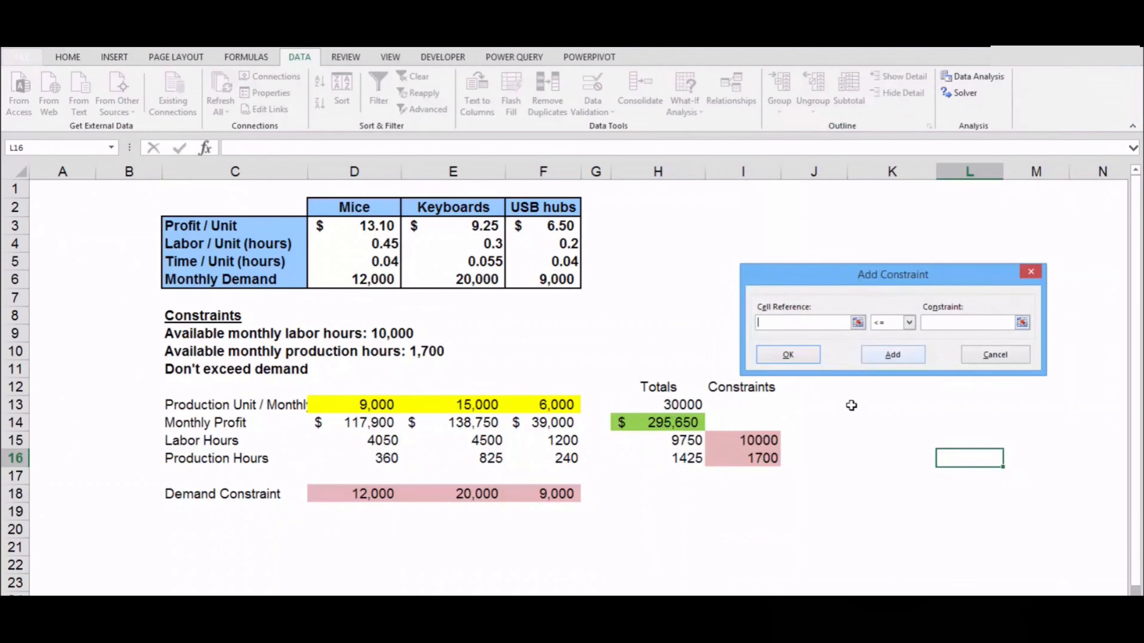
pyautogui.click(689, 458)
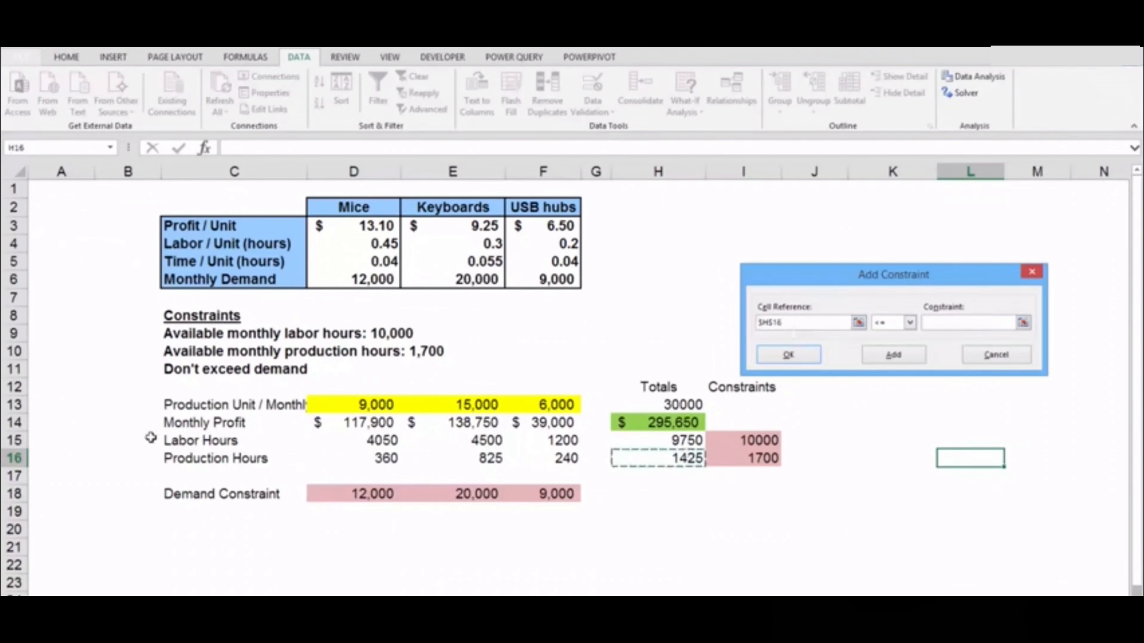
pyautogui.click(938, 323)
pyautogui.click(752, 459)
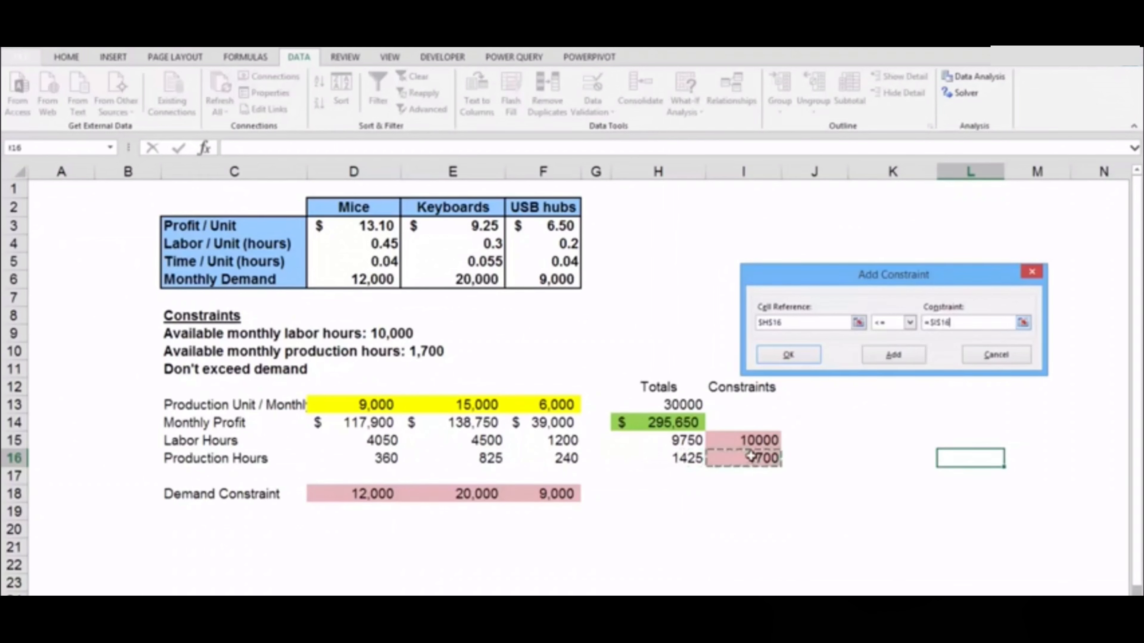
pyautogui.click(788, 356)
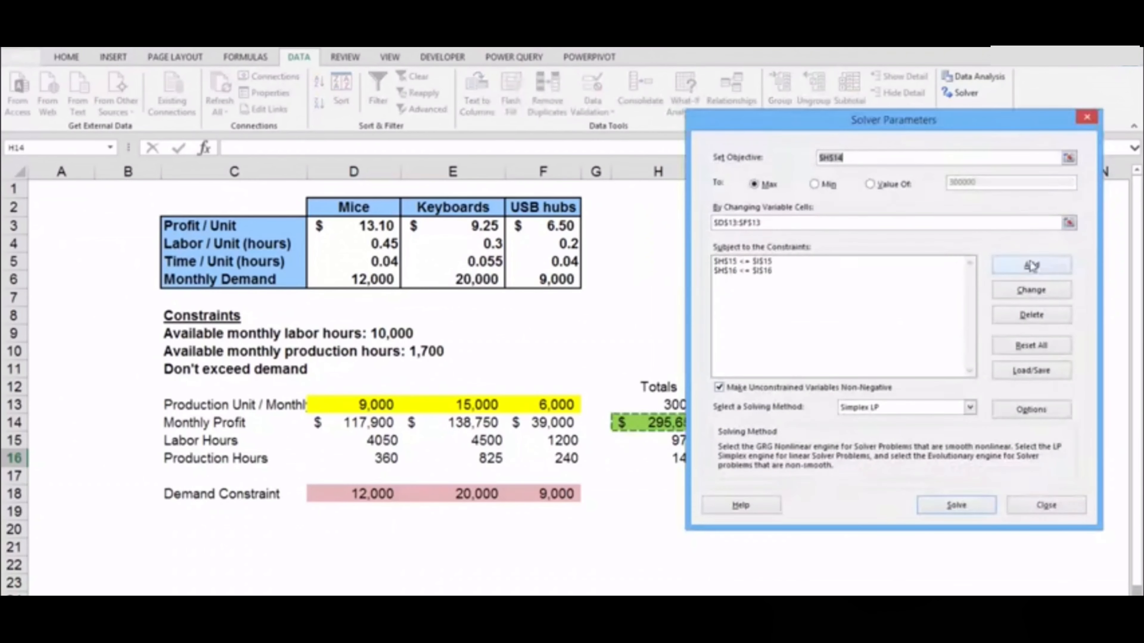
# Add a Solver constraint that keeps production units D13:F13 less than or equal to the demand constraints D18:F18
pyautogui.click(1031, 267)
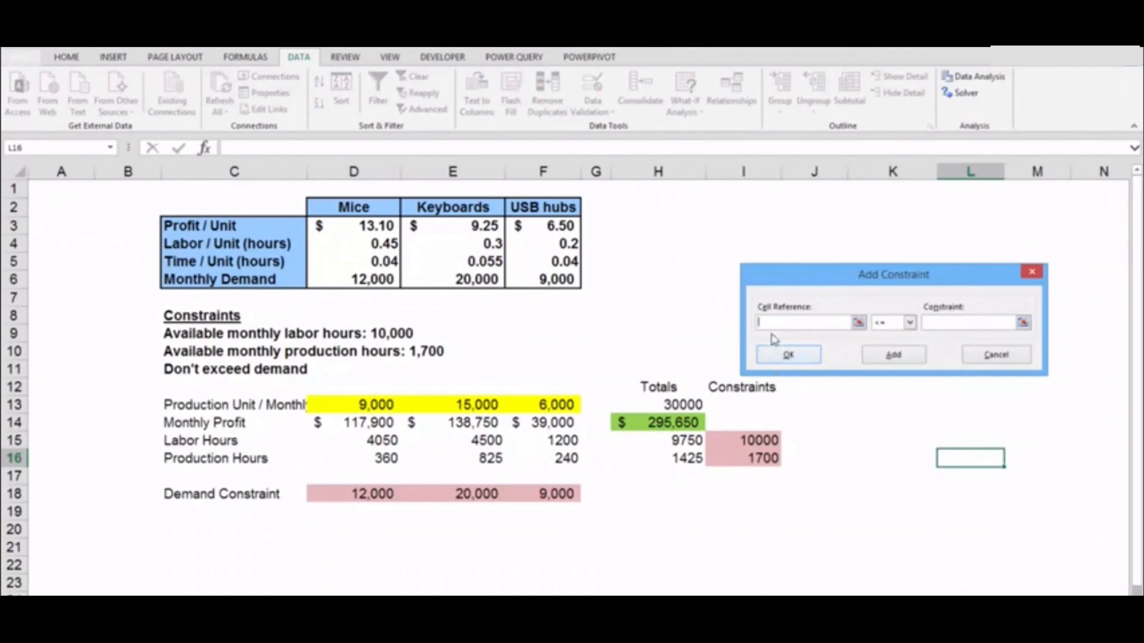
pyautogui.click(338, 404)
pyautogui.moveTo(338, 404); pyautogui.dragTo(558, 404)
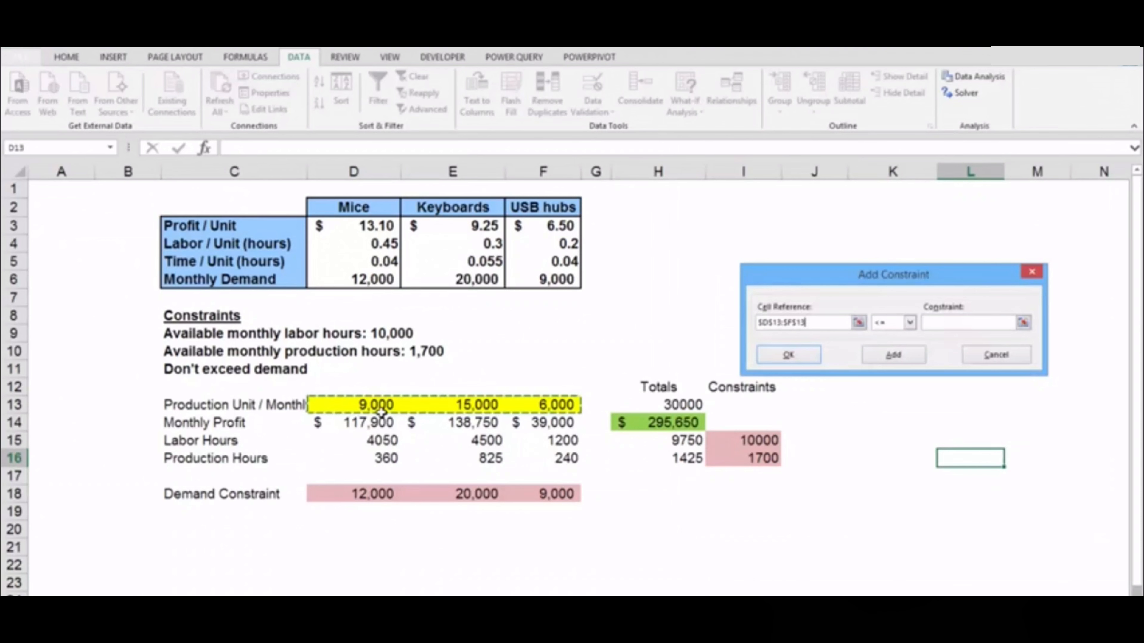
pyautogui.click(940, 324)
pyautogui.moveTo(370, 493); pyautogui.dragTo(559, 494)
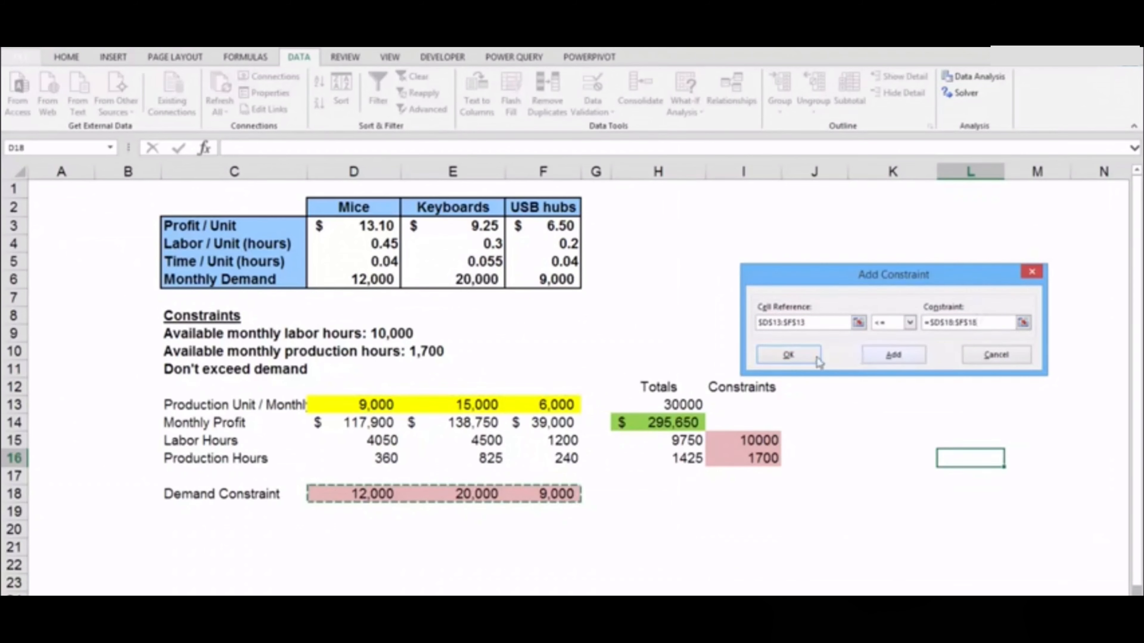
pyautogui.click(791, 359)
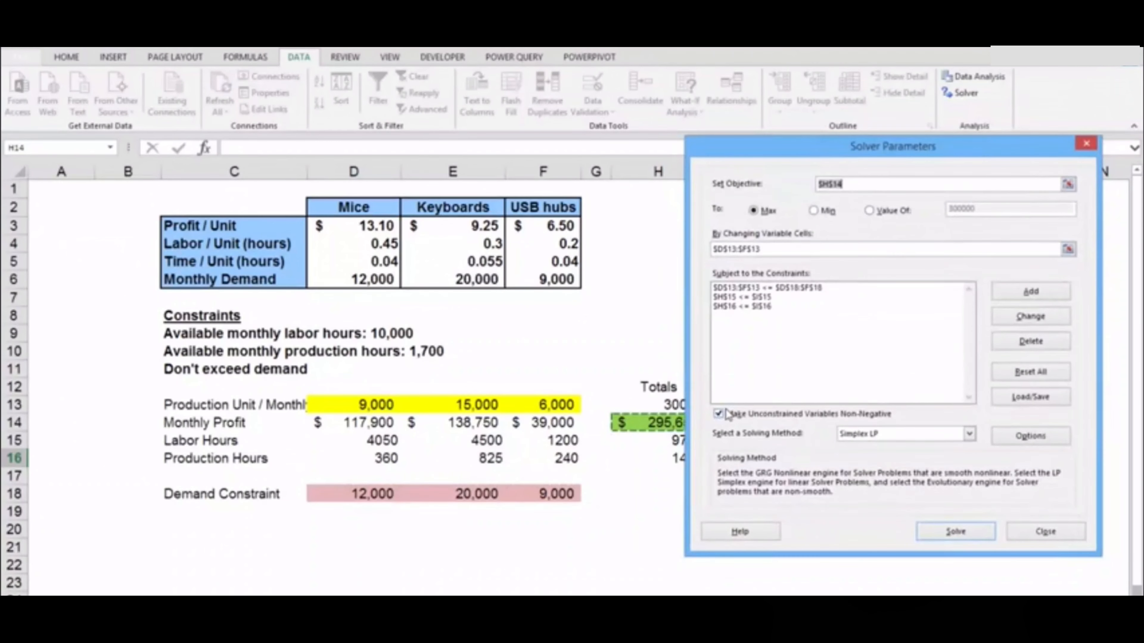
# Solve the model, keep the Solver solution, and select the production units in D13:F13 for review
pyautogui.click(942, 534)
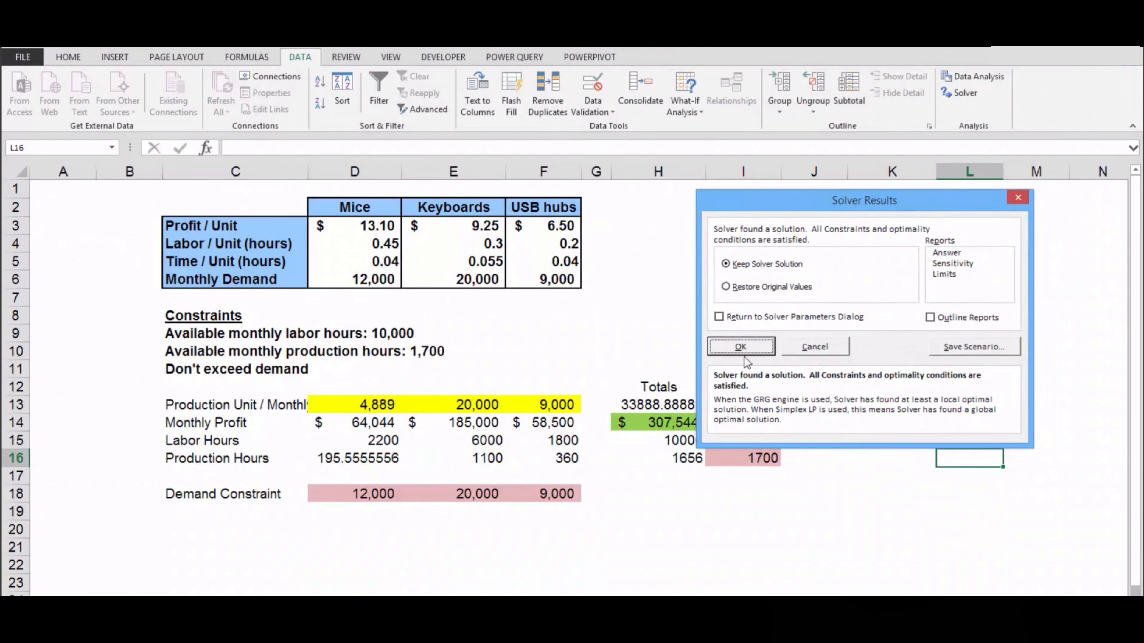
pyautogui.moveTo(795, 217); pyautogui.dragTo(832, 167)
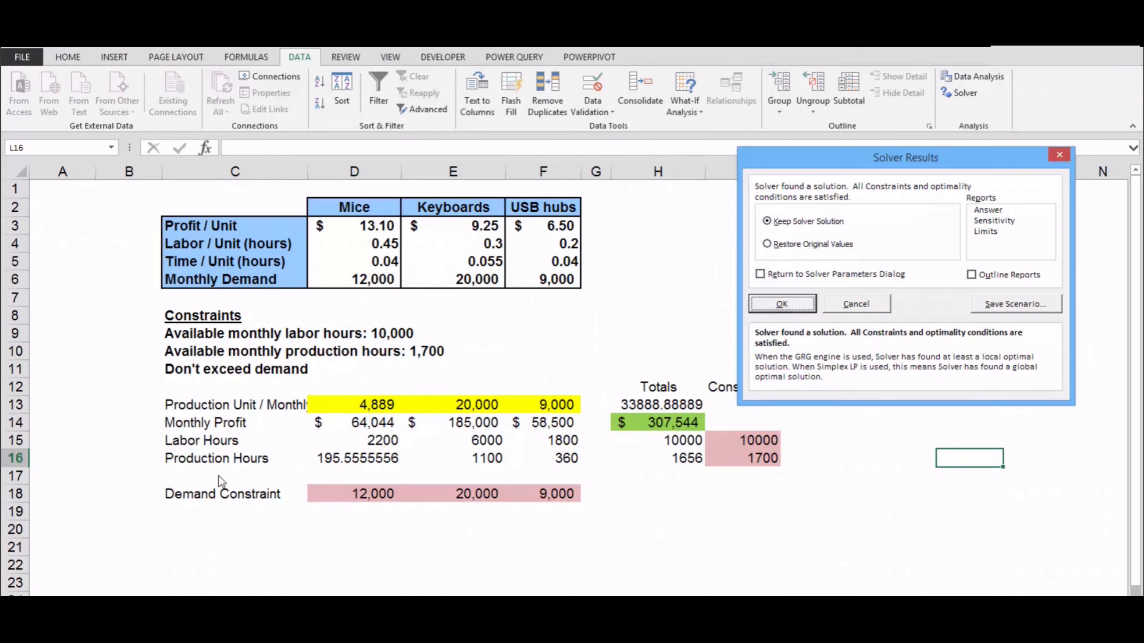
pyautogui.click(784, 307)
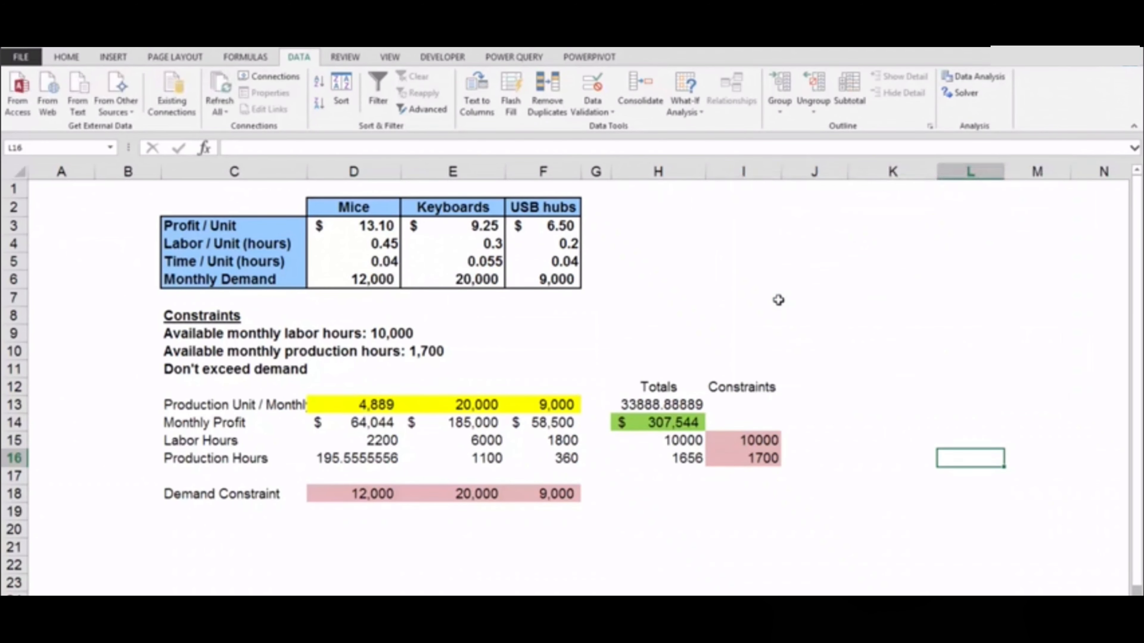
pyautogui.click(873, 473)
pyautogui.moveTo(369, 404); pyautogui.dragTo(518, 404)
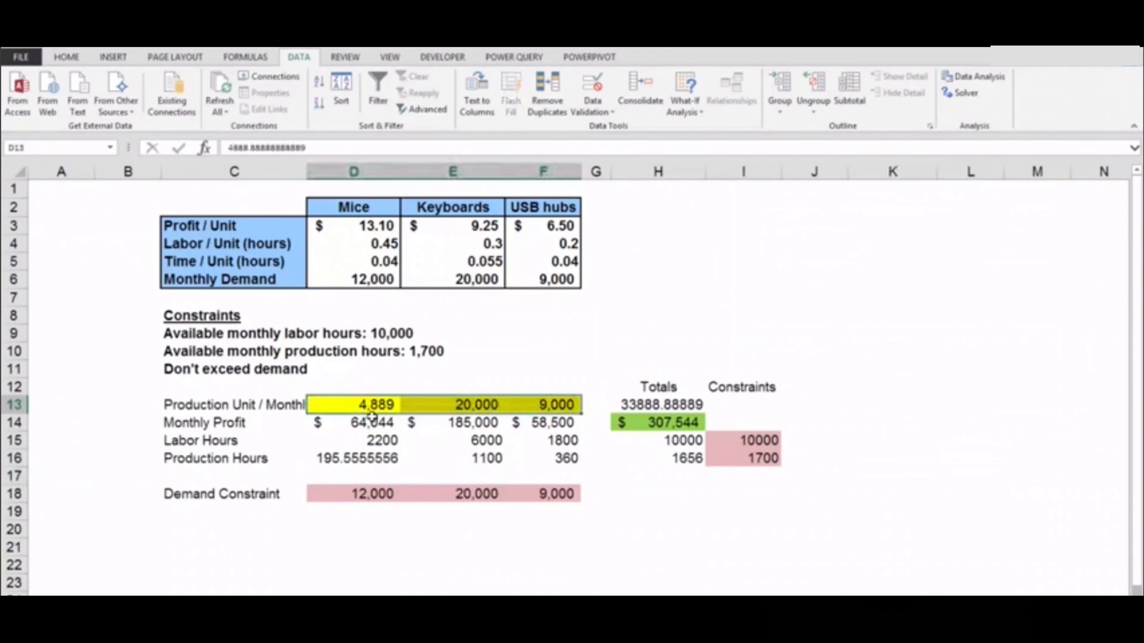
# Review the Solver results: mice, keyboard and USB hub production units, total monthly profit, and total labor and production hours against their limits
pyautogui.click(365, 405)
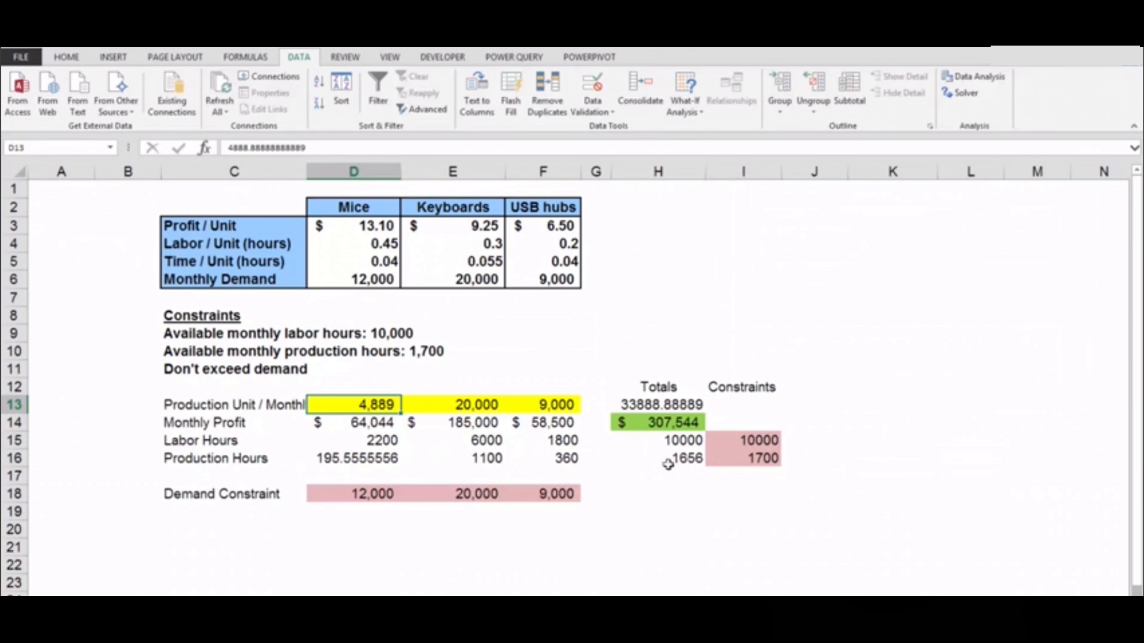
pyautogui.click(671, 422)
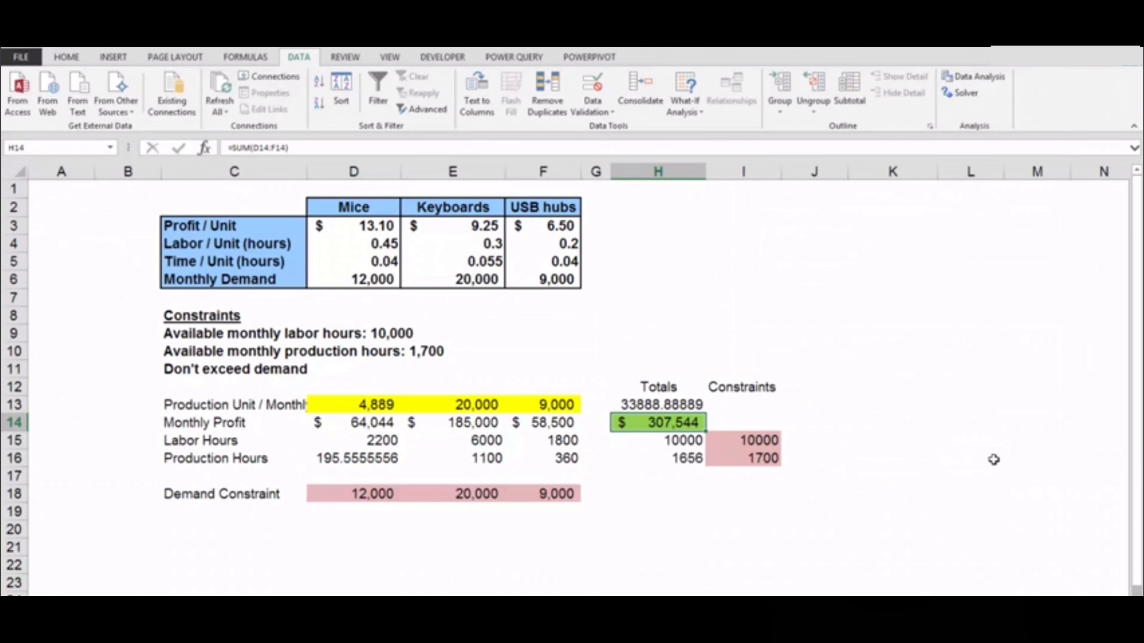
pyautogui.click(693, 459)
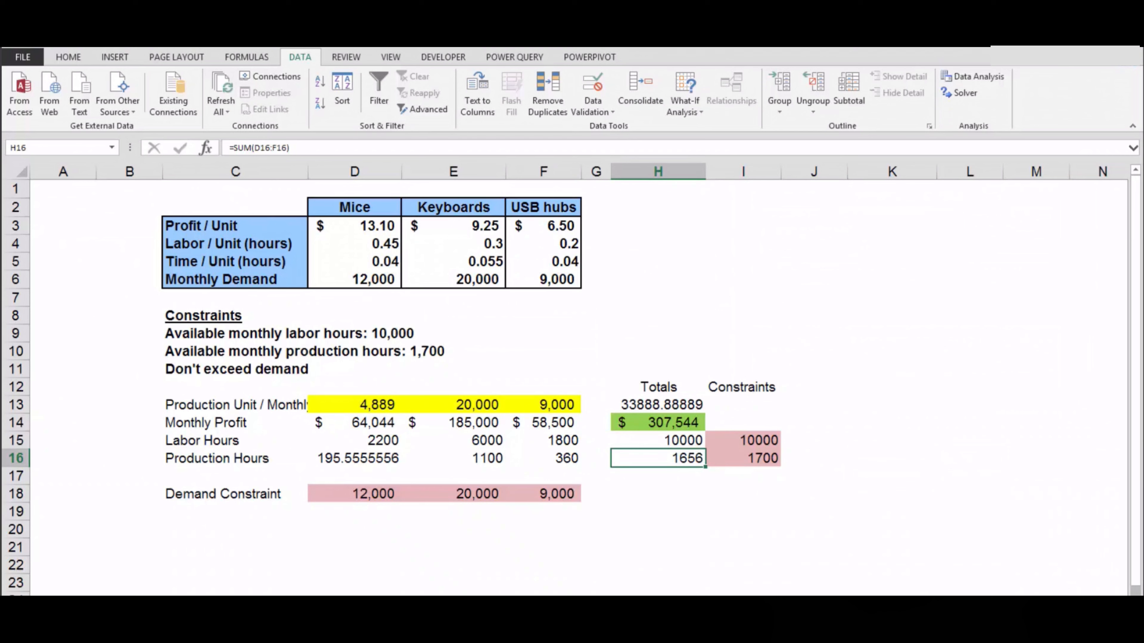
pyautogui.click(662, 439)
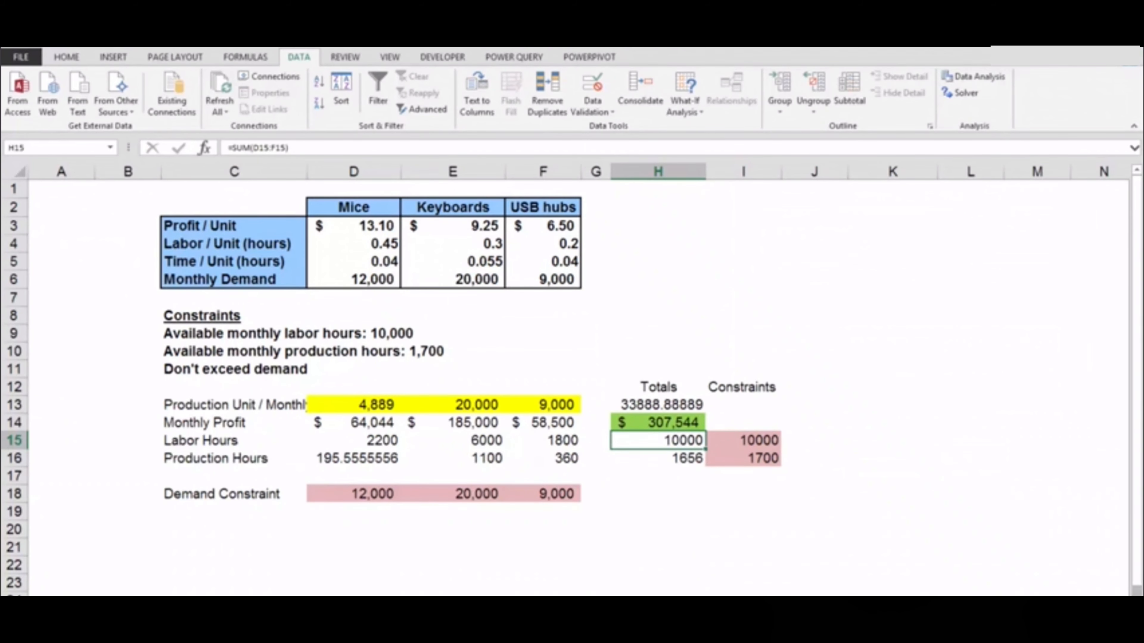
pyautogui.click(365, 404)
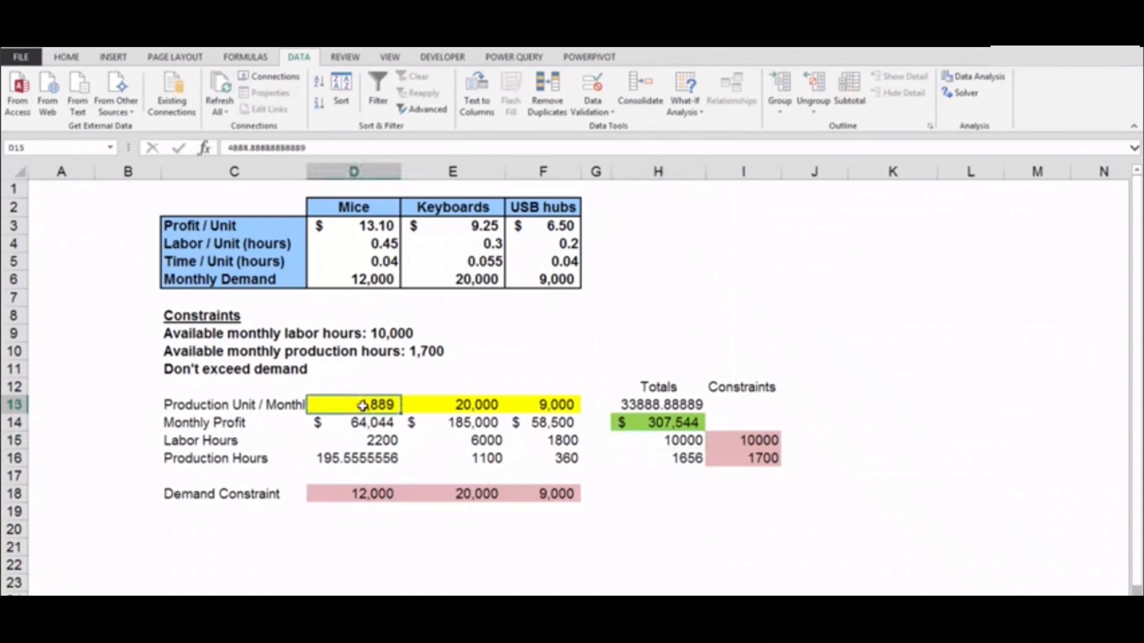
pyautogui.click(435, 407)
pyautogui.click(546, 409)
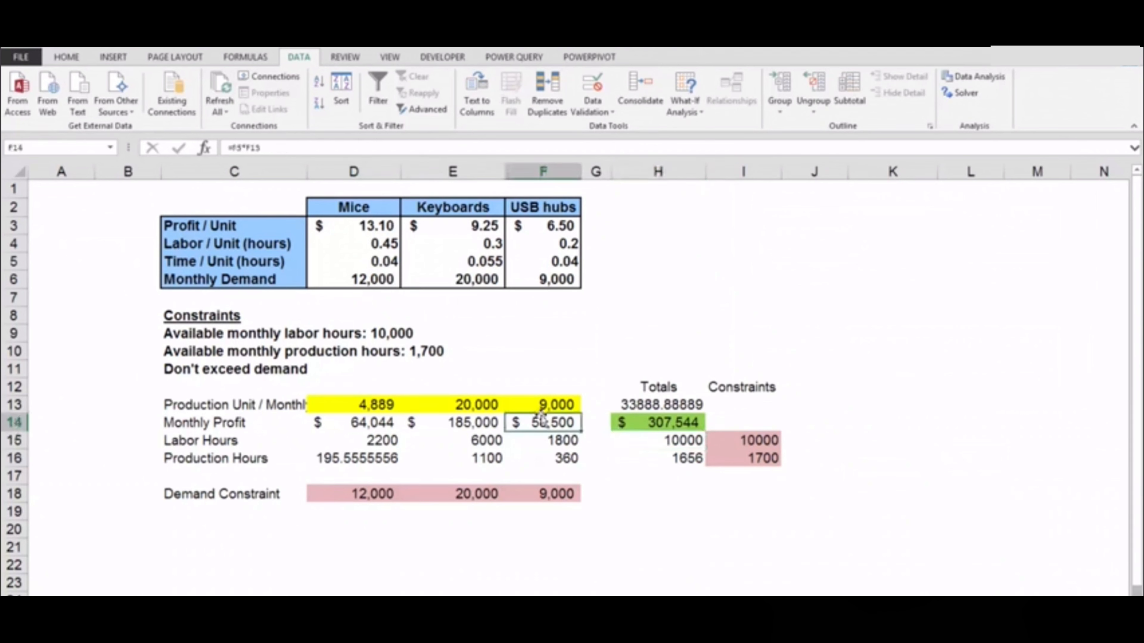